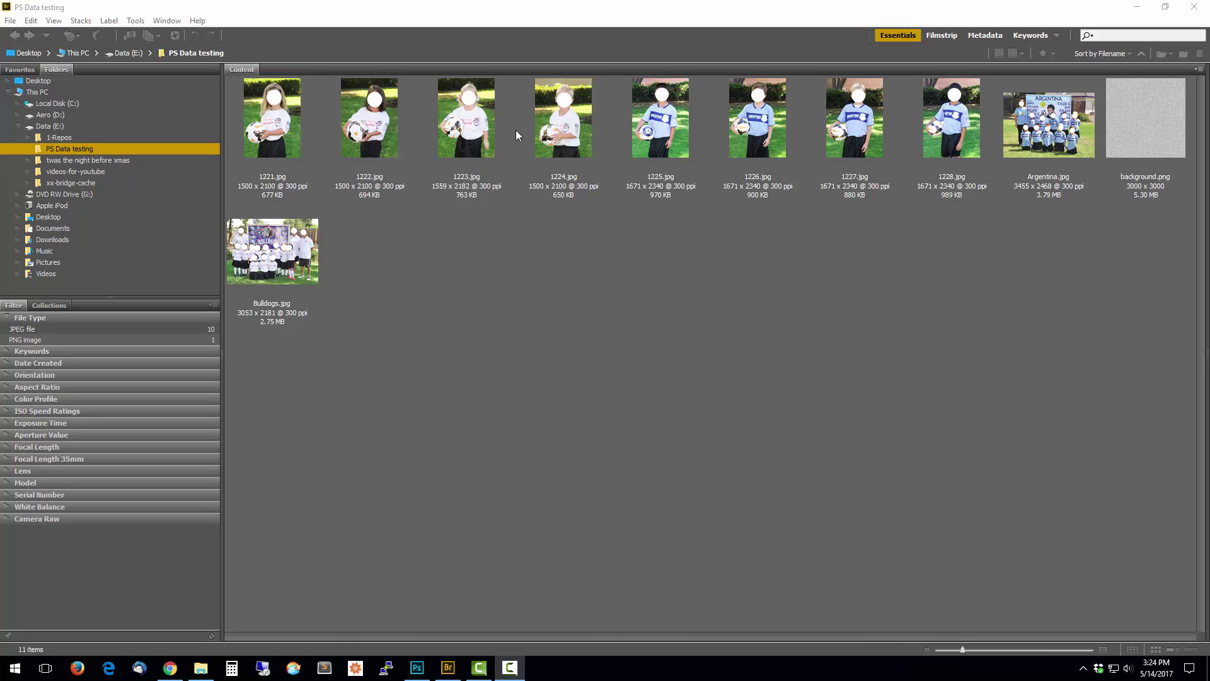
# Switch from Bridge to Photoshop to show background.png cropped to 8 × 10 in
pyautogui.click(416, 668)
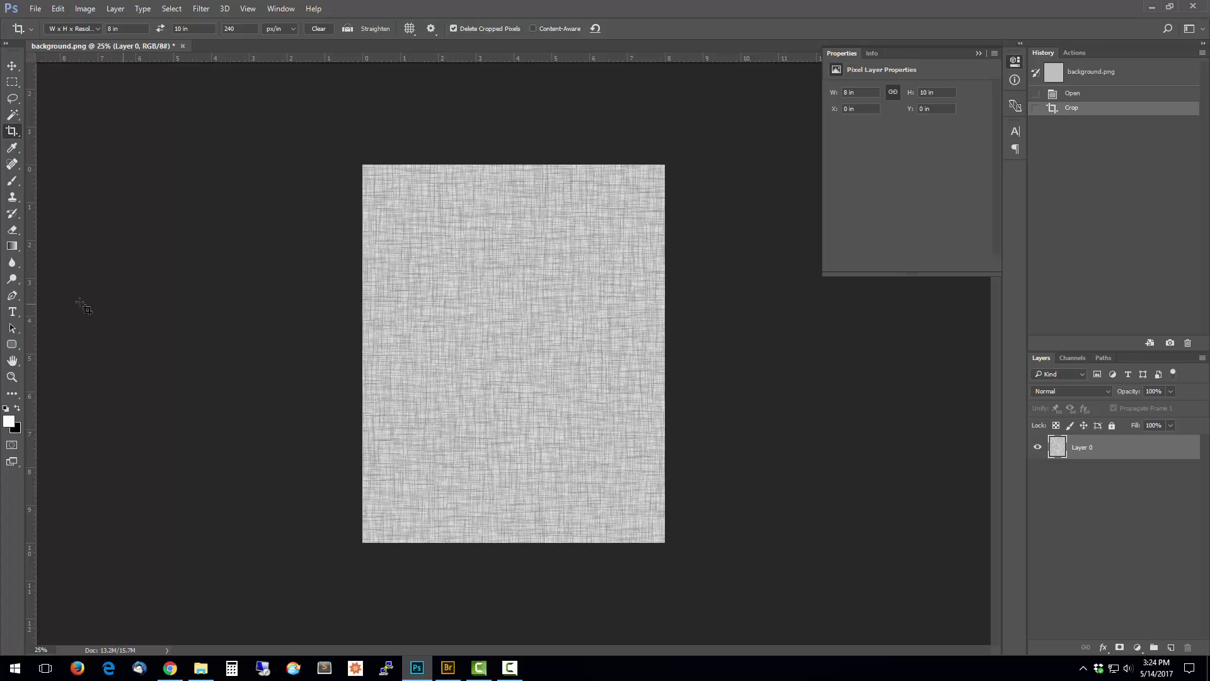
# Draw a small portrait rounded box top-left and a wide rounded box near the bottom
pyautogui.click(12, 344)
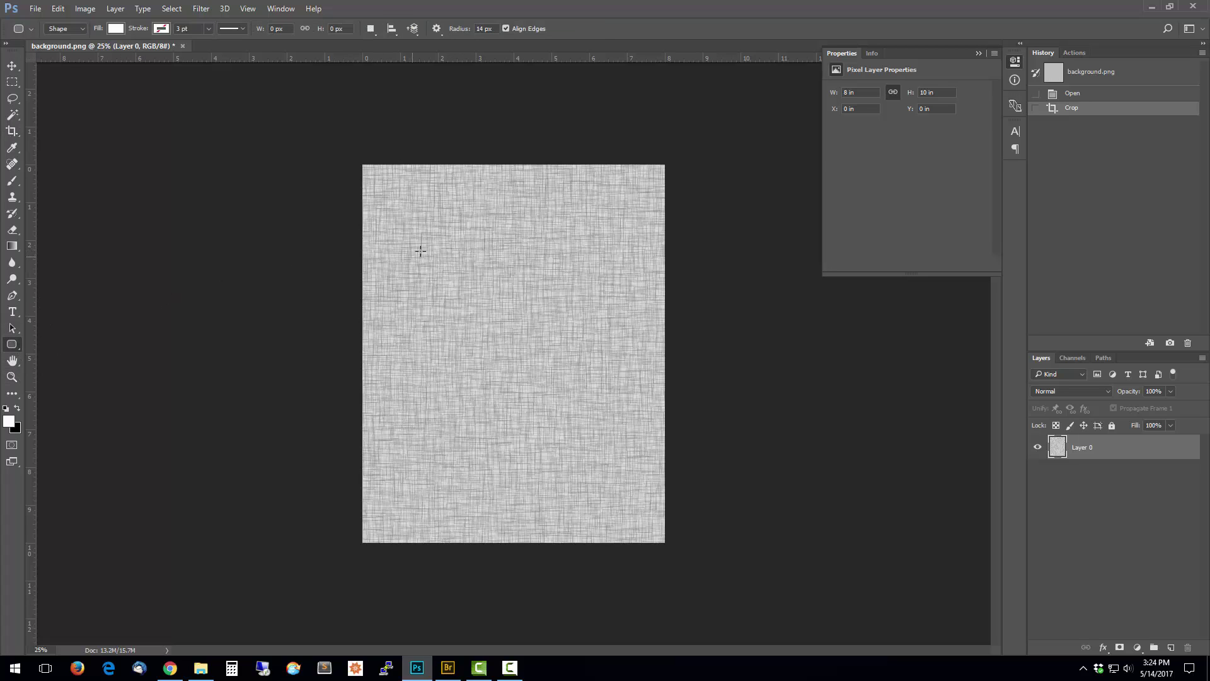
pyautogui.moveTo(392, 190); pyautogui.dragTo(474, 304)
pyautogui.moveTo(431, 241); pyautogui.dragTo(424, 233)
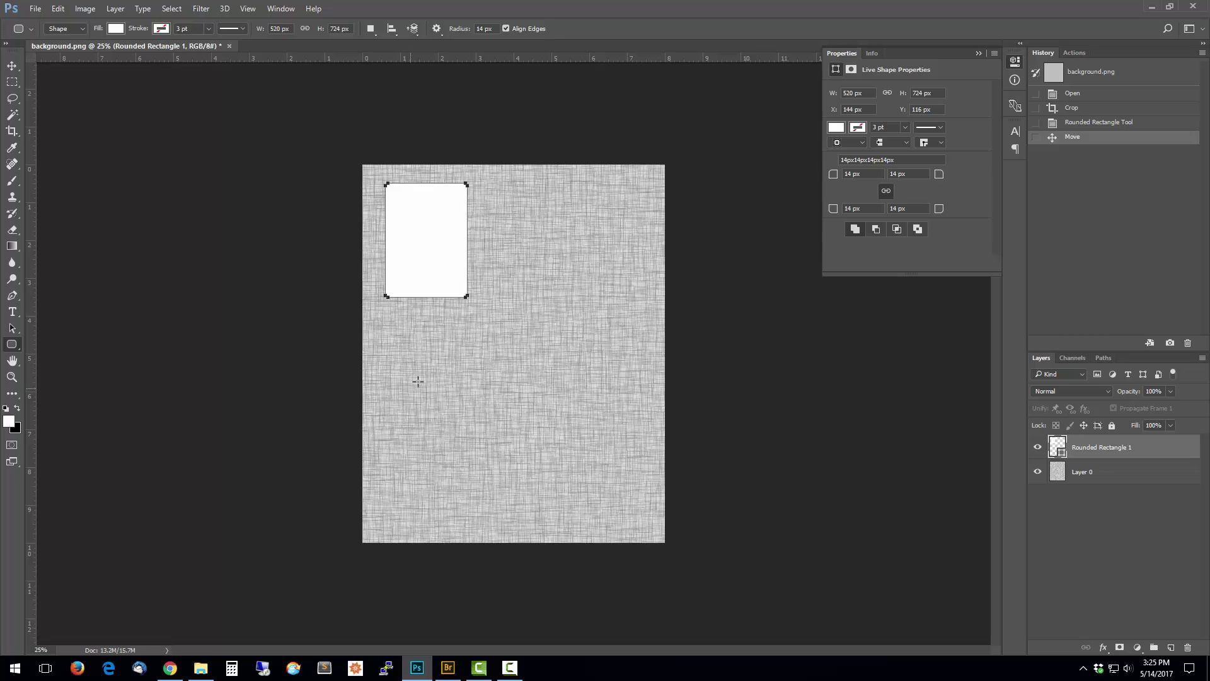
pyautogui.moveTo(388, 382); pyautogui.dragTo(633, 528)
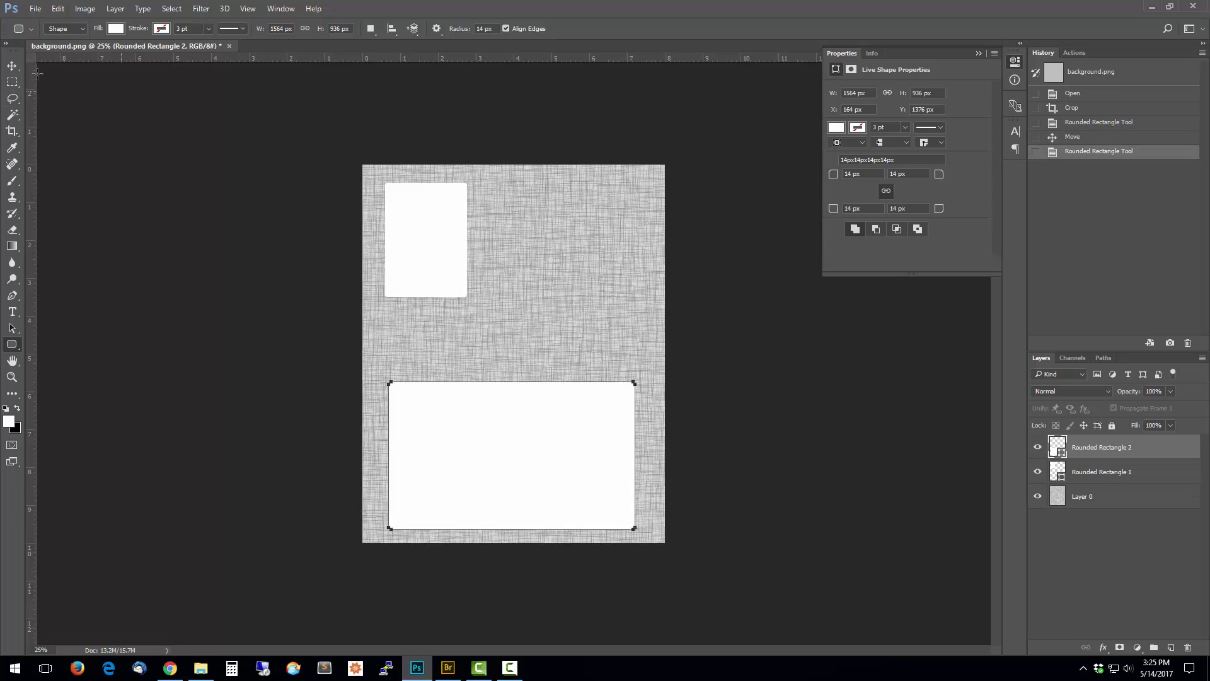
pyautogui.click(12, 66)
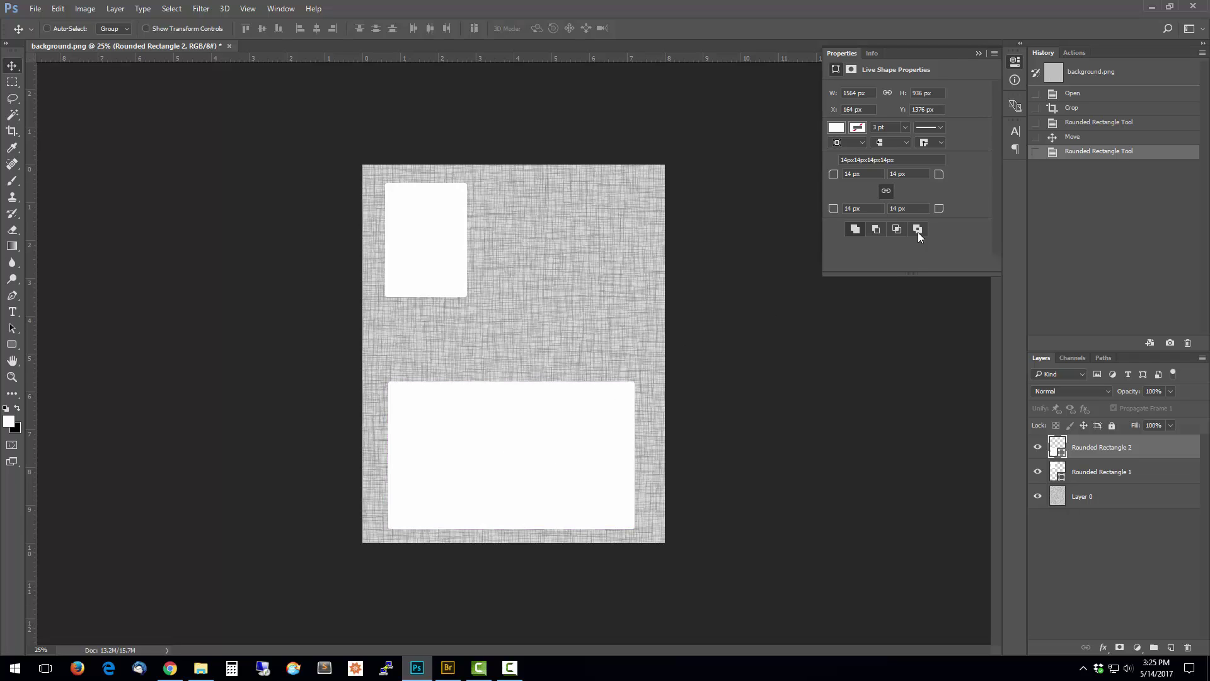
# Resize the lower box to 7 × 5 in and centre it horizontally on the page
pyautogui.click(872, 94)
pyautogui.write('7in')
pyautogui.press('Tab')
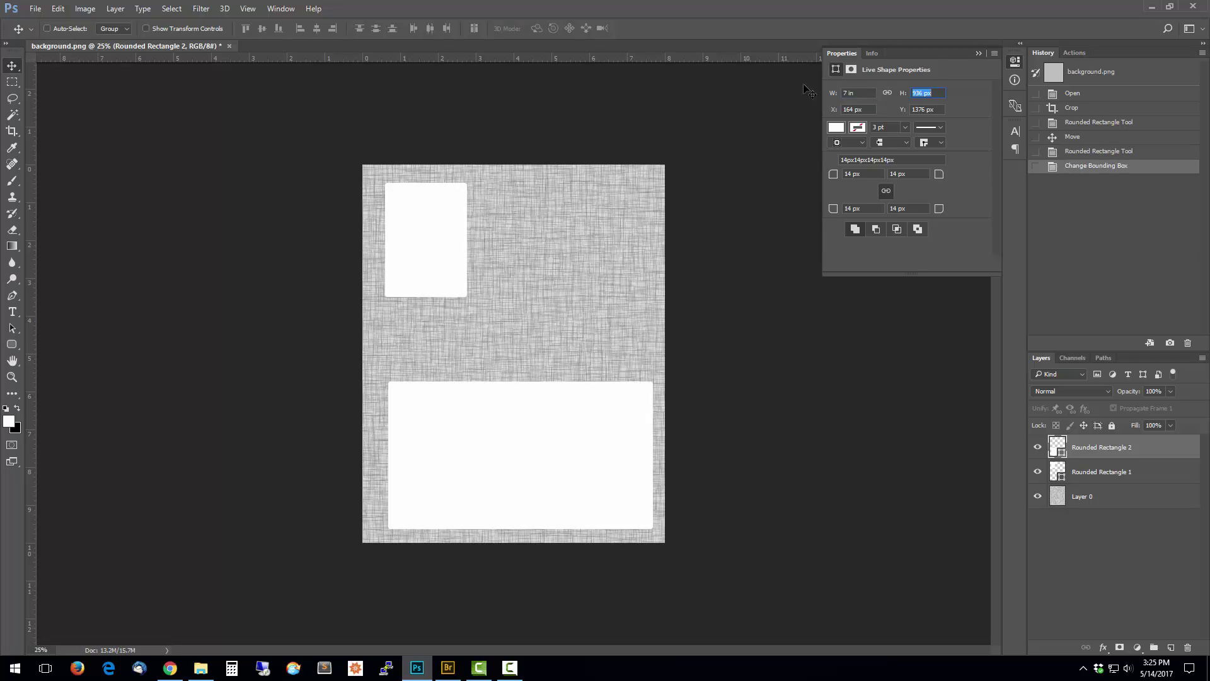
pyautogui.write('5 in')
pyautogui.press('Tab')
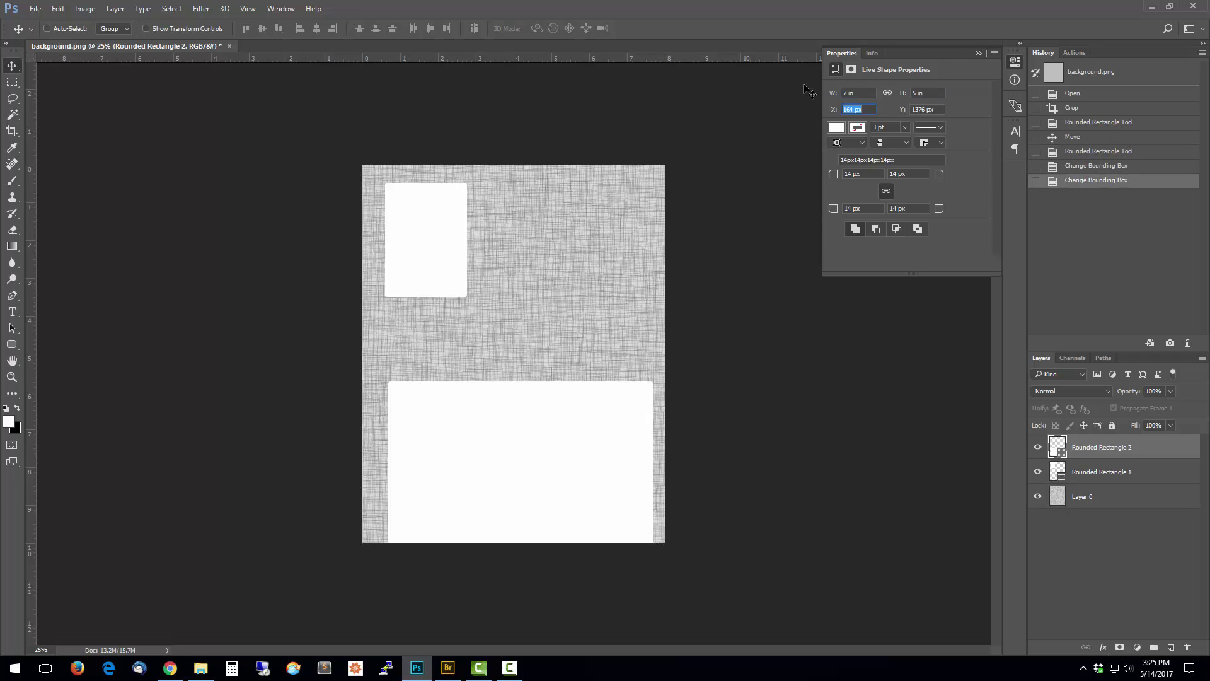
pyautogui.moveTo(534, 460); pyautogui.dragTo(525, 418)
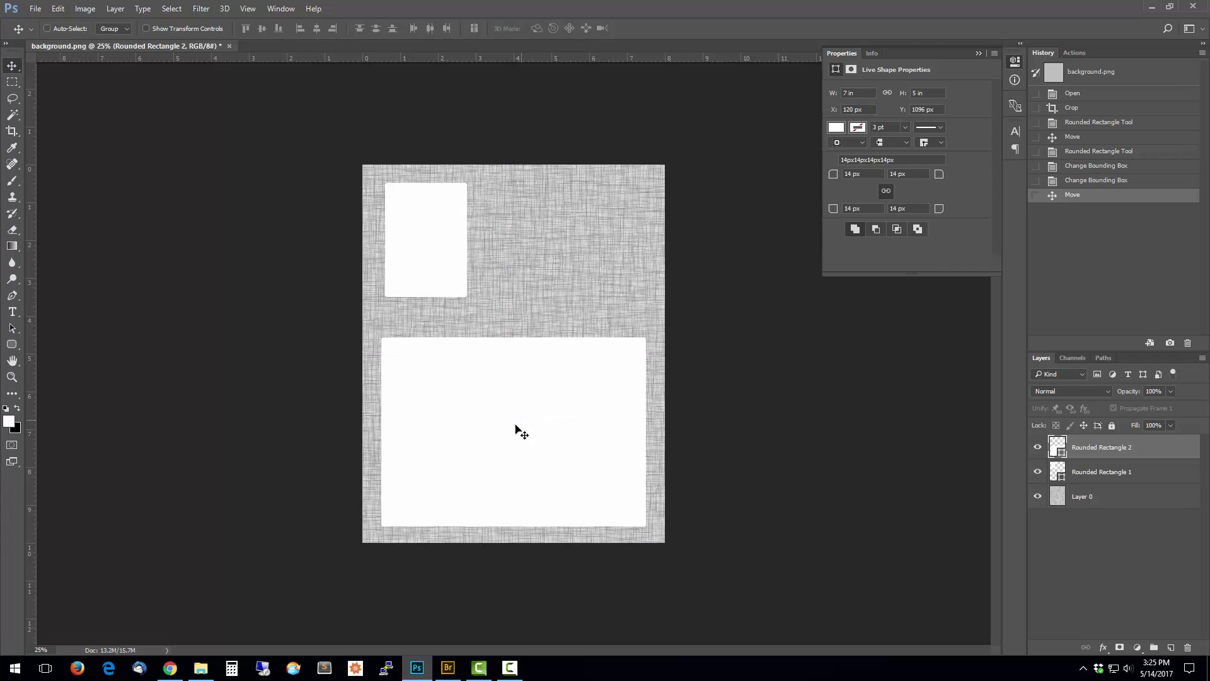
# Make the small upper box 2.5 × 3.5 in with 75 px corner radius
pyautogui.keyDown('ctrl'); pyautogui.click(431, 255); pyautogui.keyUp('ctrl')
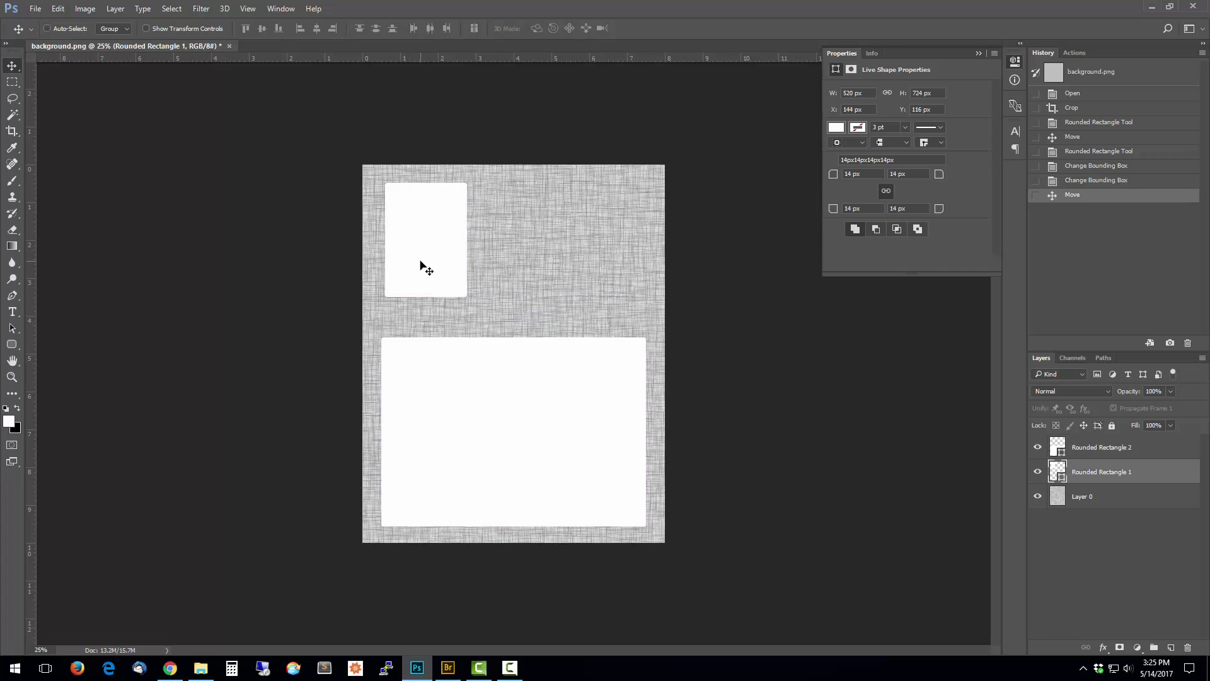
pyautogui.click(867, 93)
pyautogui.write('2')
pyautogui.write('3.5')
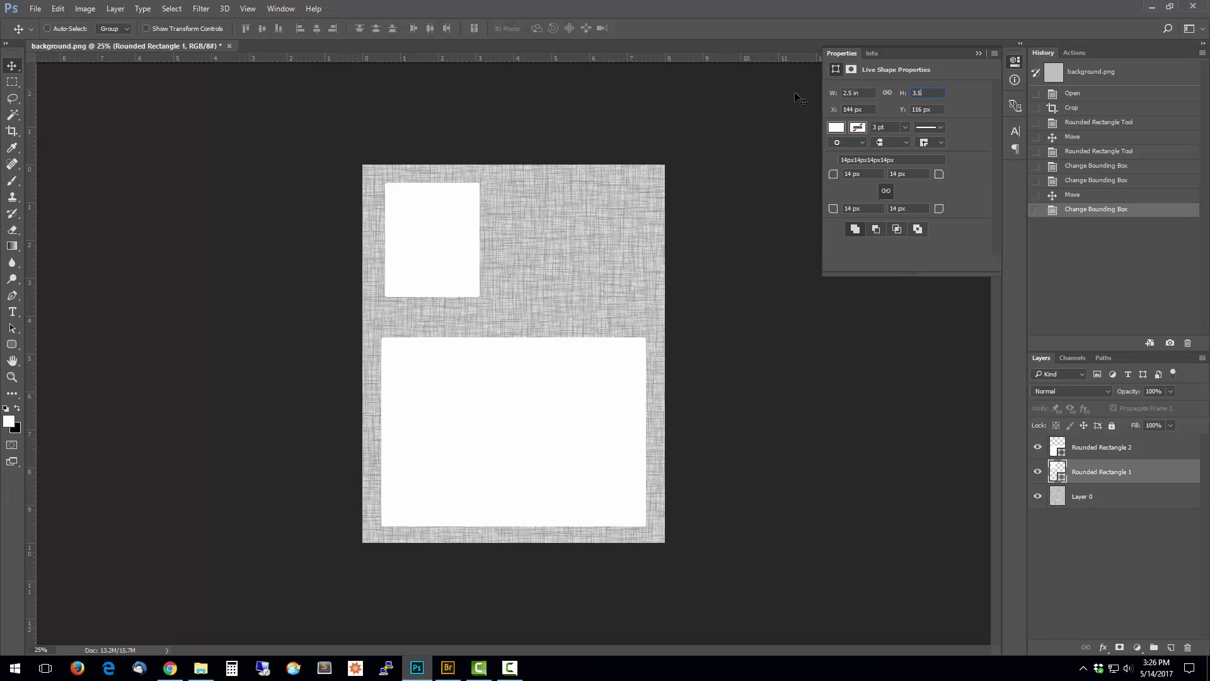
pyautogui.press('Return')
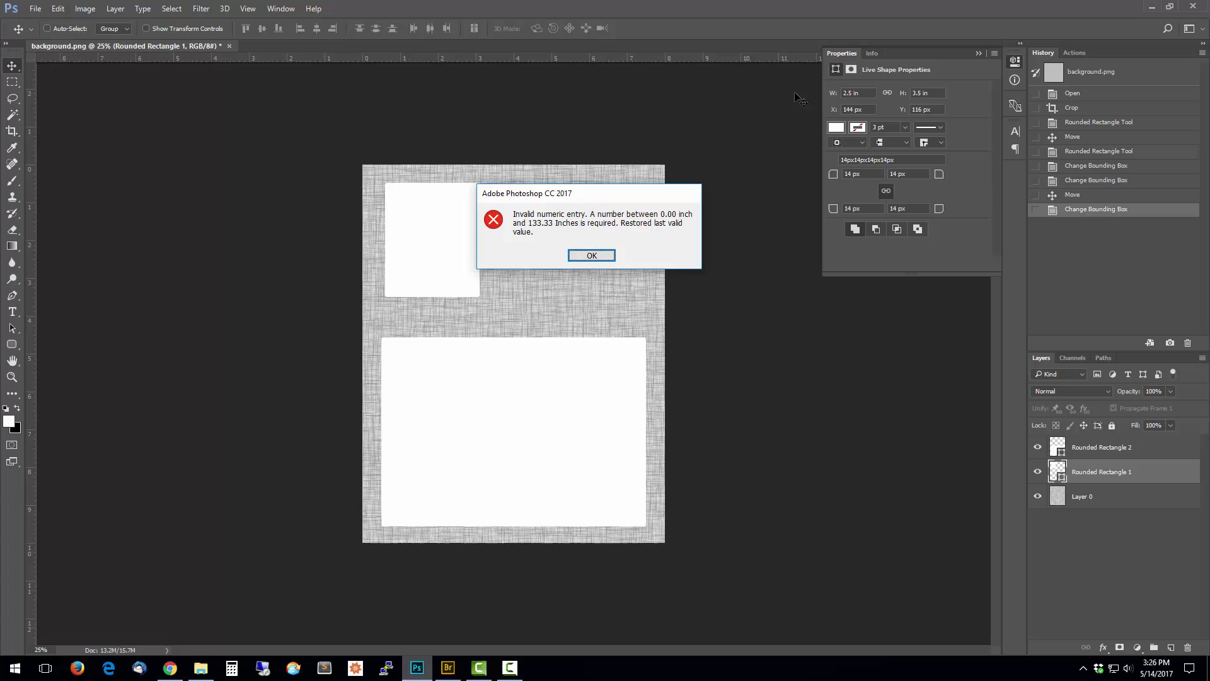
pyautogui.press('Return')
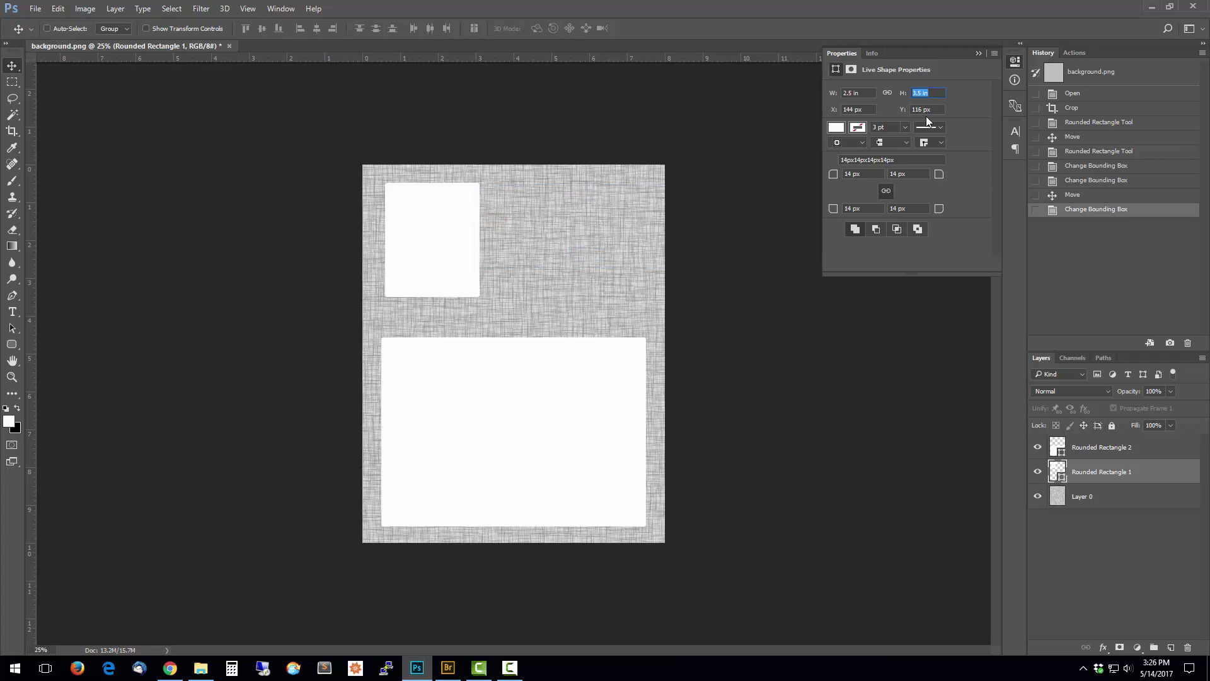
pyautogui.press('Return')
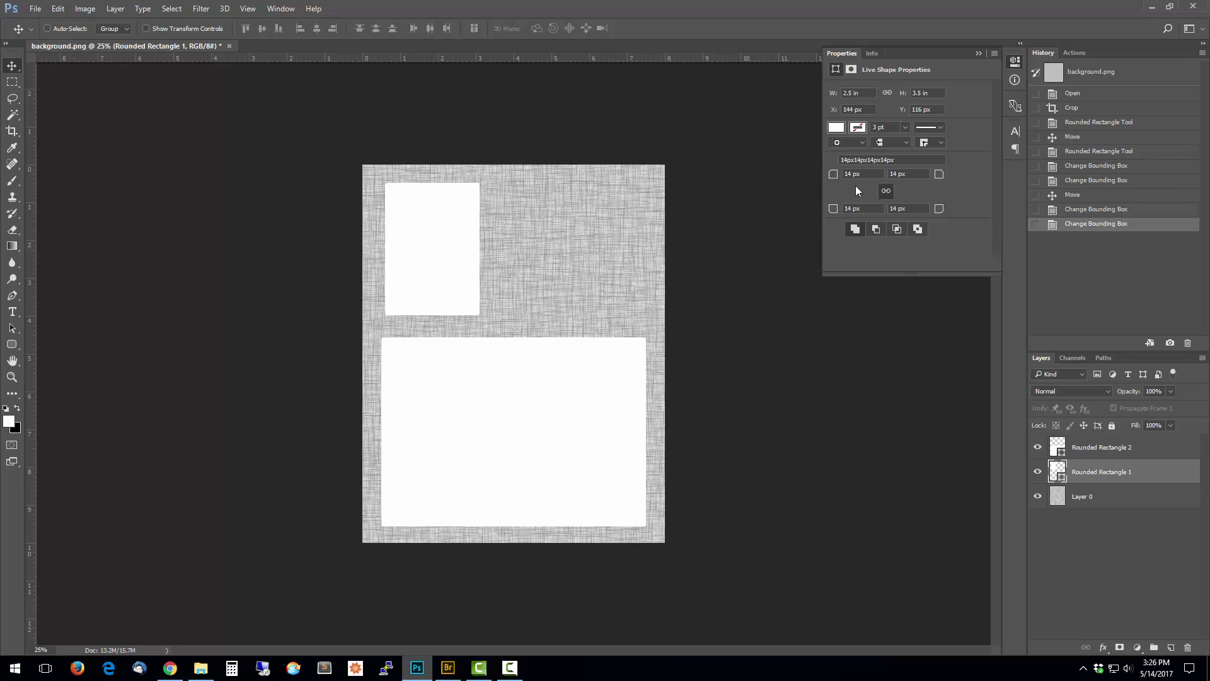
pyautogui.moveTo(873, 174); pyautogui.dragTo(824, 171)
pyautogui.press('Return')
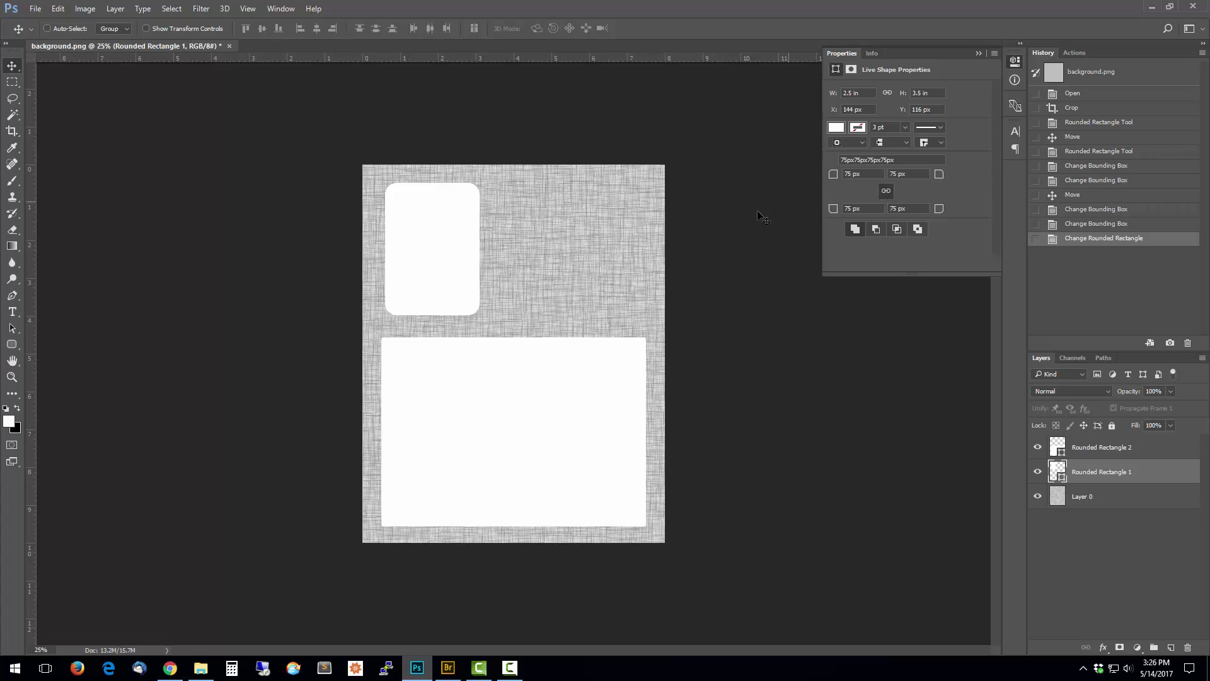
# Give the large 7 × 5 in lower box 75 px rounded corners
pyautogui.keyDown('ctrl'); pyautogui.click(558, 412); pyautogui.keyUp('ctrl')
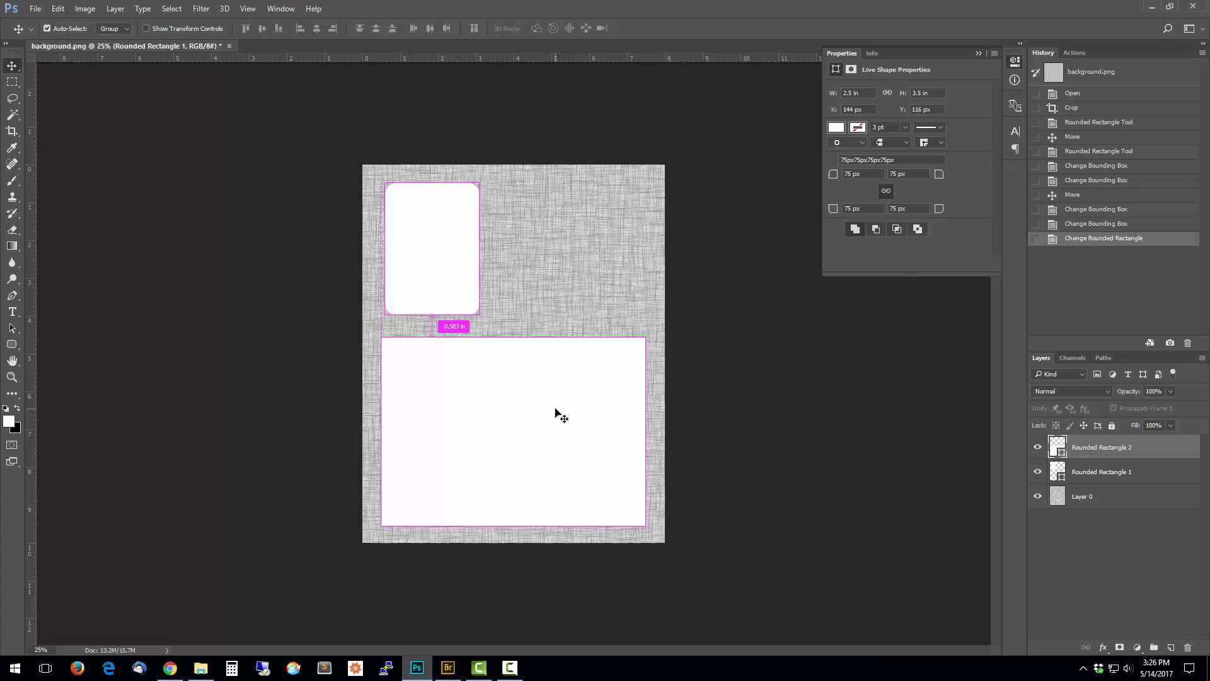
pyautogui.click(879, 174)
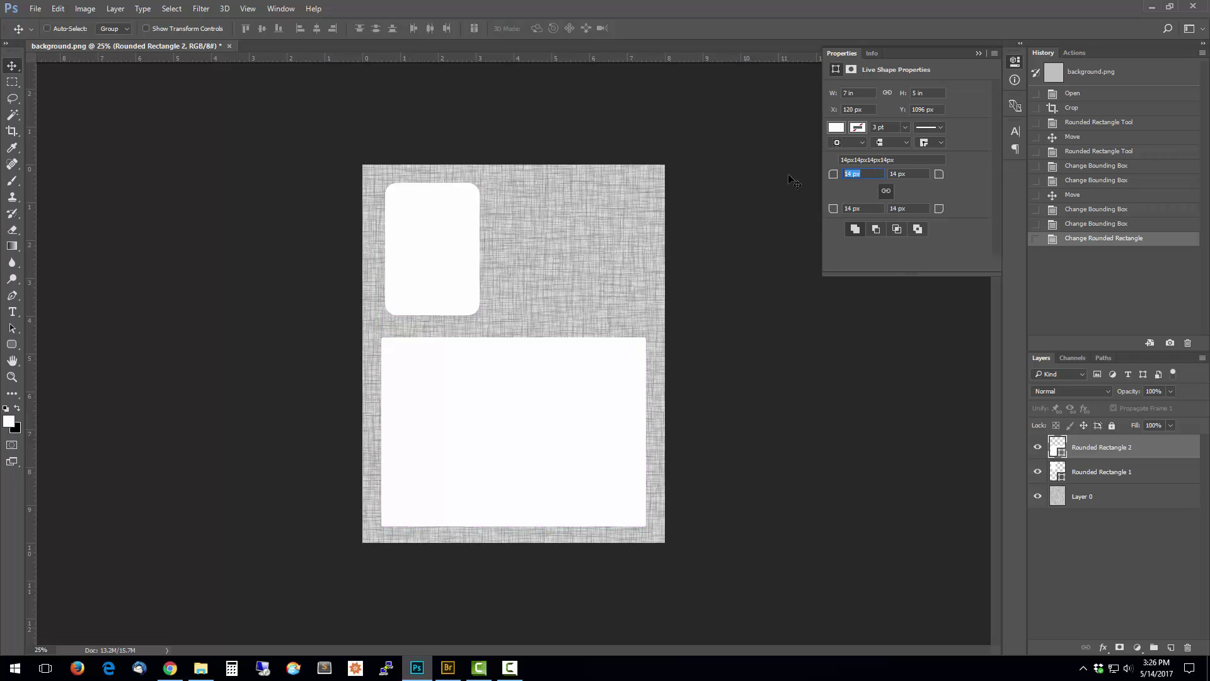
pyautogui.write('75')
pyautogui.press('Return')
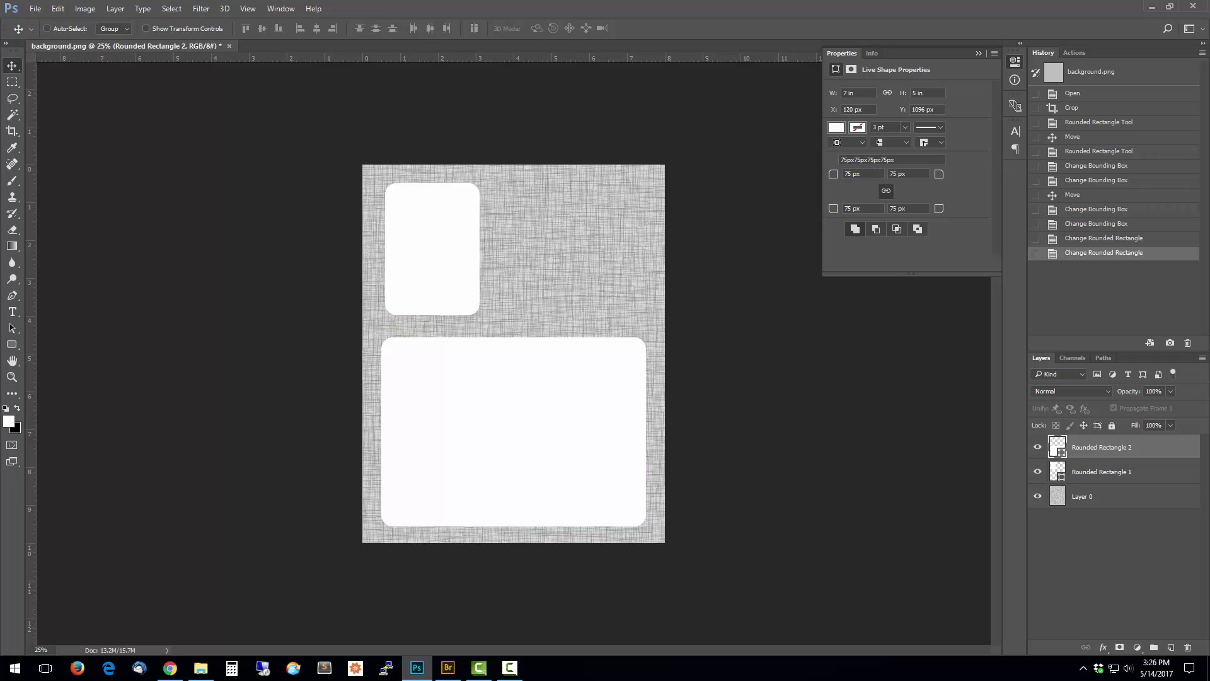
pyautogui.click(12, 312)
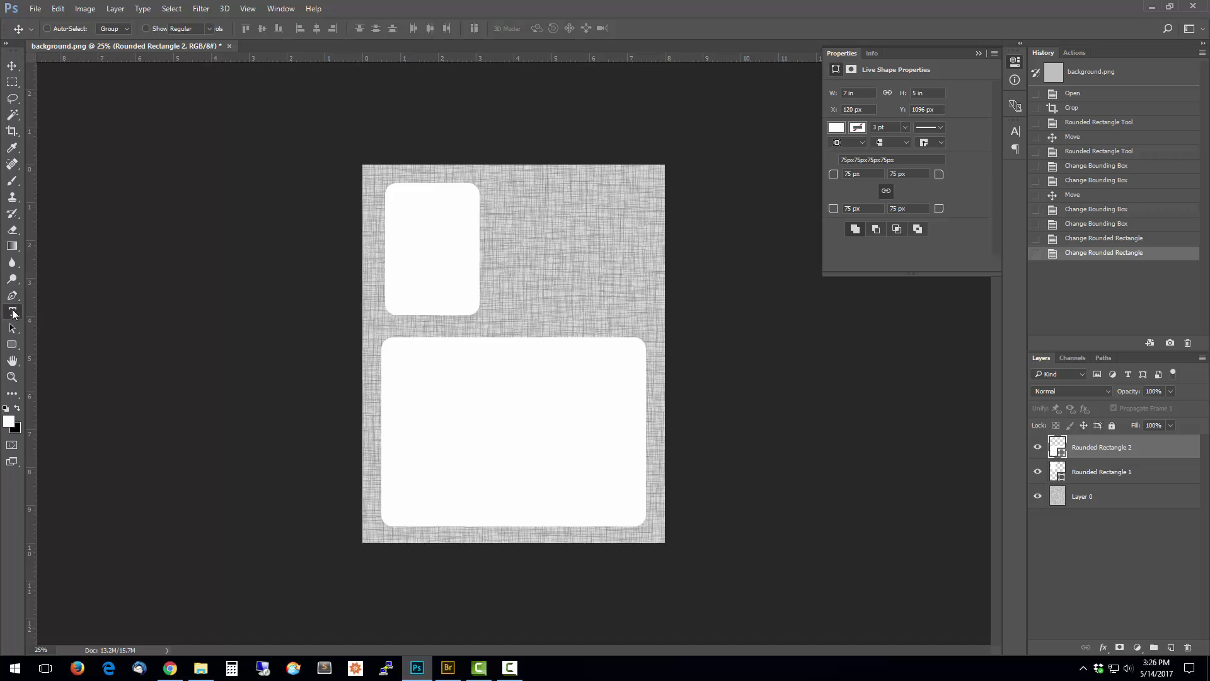
# Add the text lines 'Team' and 'name' near the top centre
pyautogui.click(558, 199)
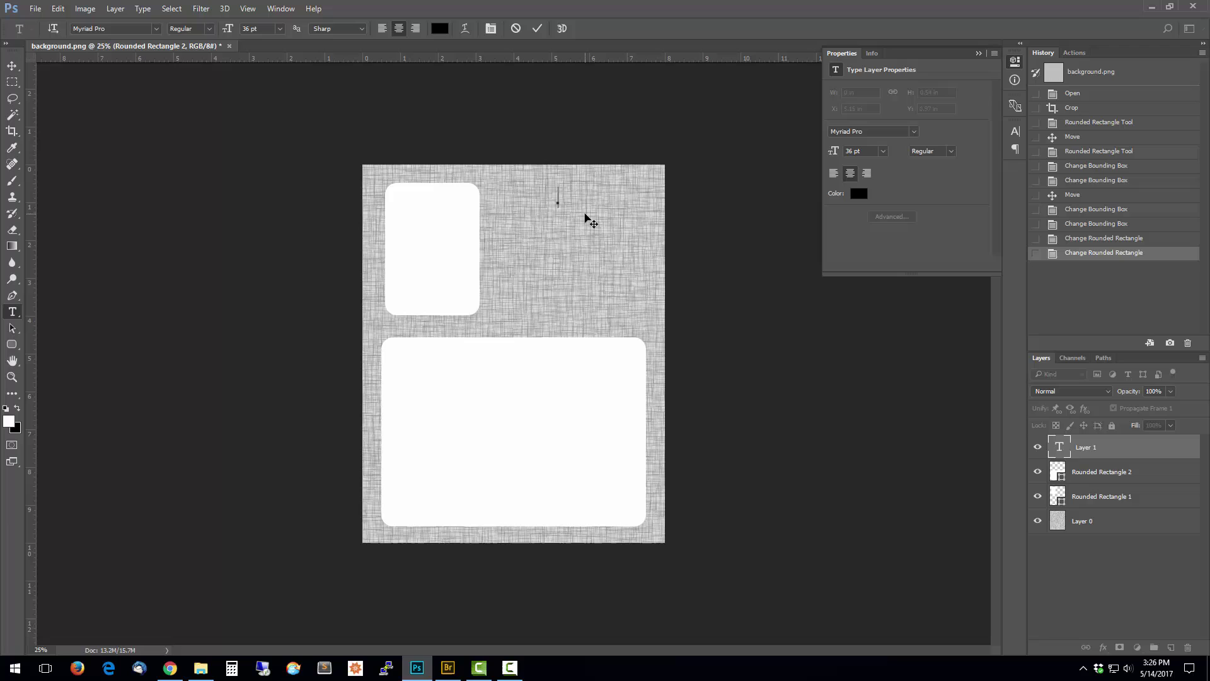
pyautogui.write('Team')
pyautogui.click(537, 28)
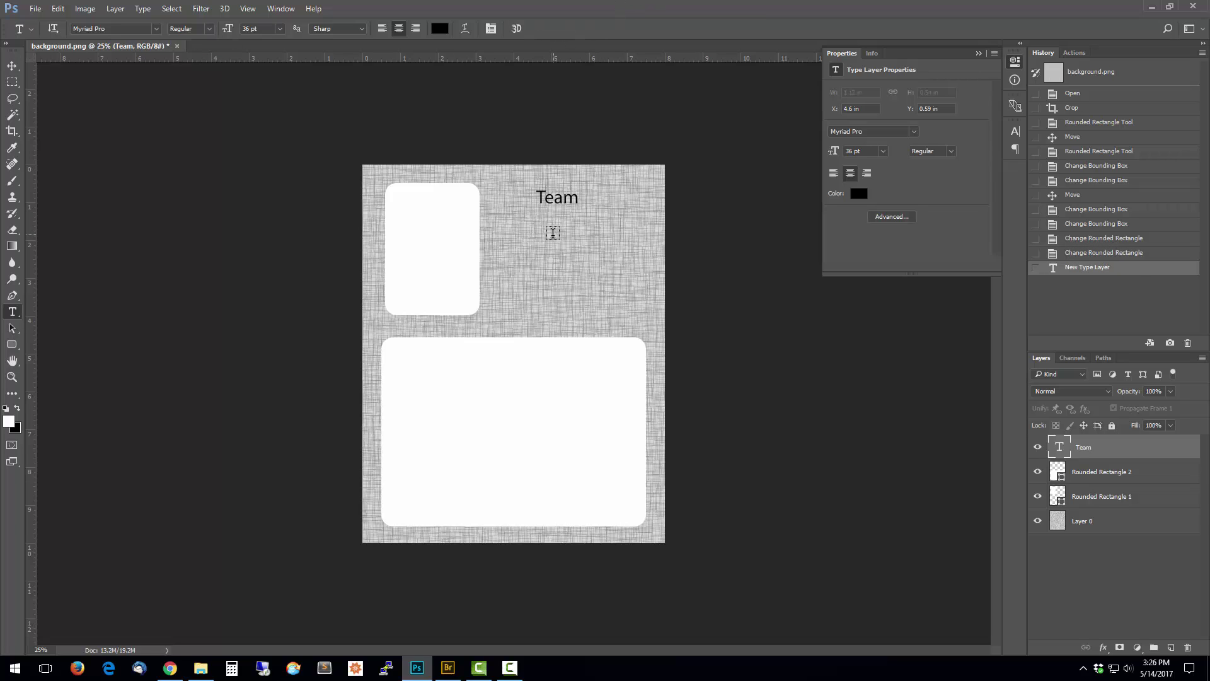
pyautogui.click(558, 234)
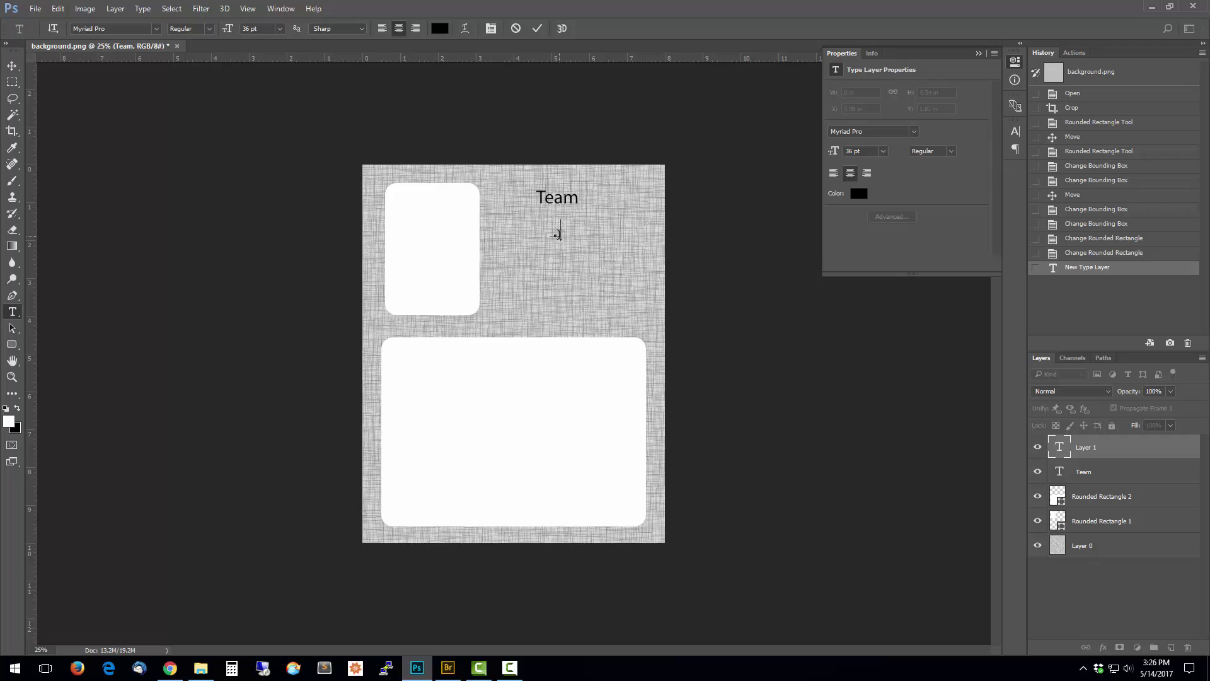
pyautogui.write('name')
pyautogui.click(537, 28)
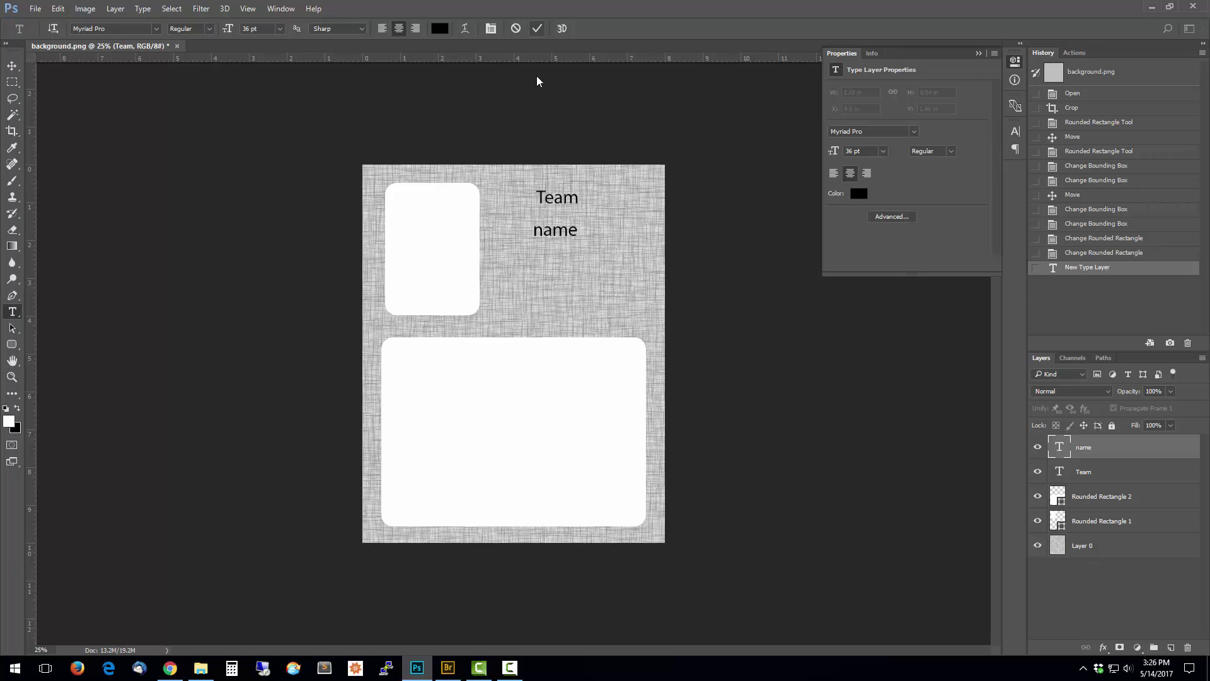
# Add a third line '2017 La Mesa Soccer League' and set it to 24 pt
pyautogui.click(555, 275)
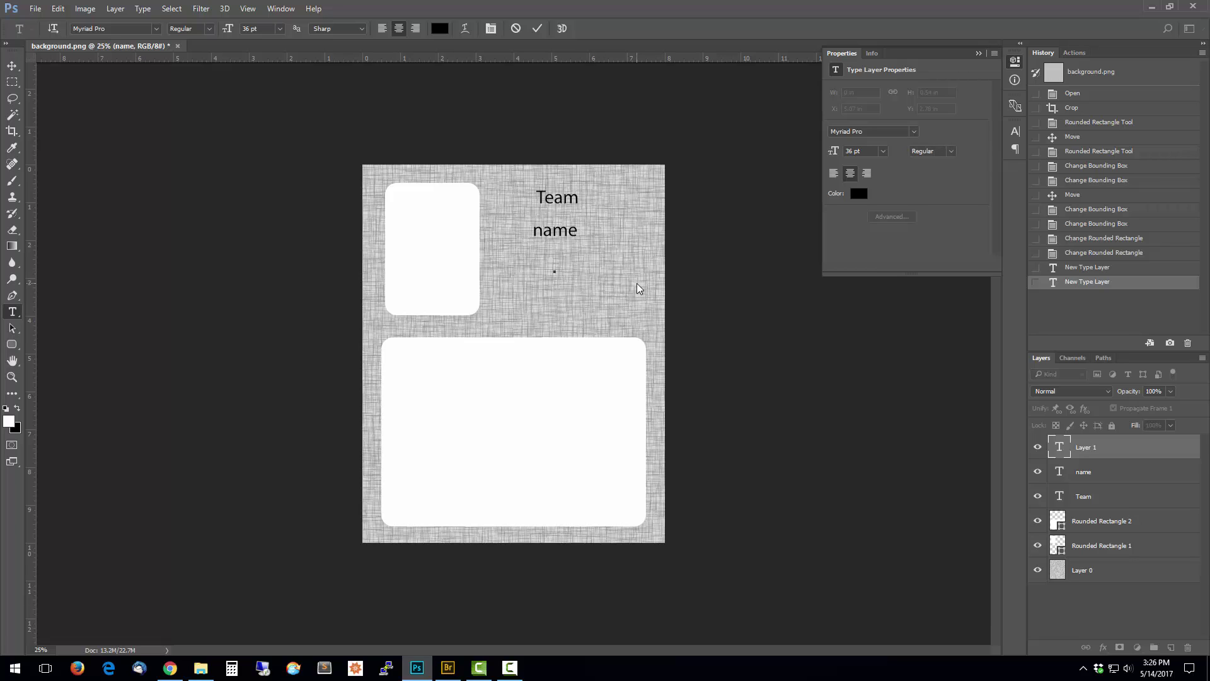
pyautogui.write('2017 La MesA')
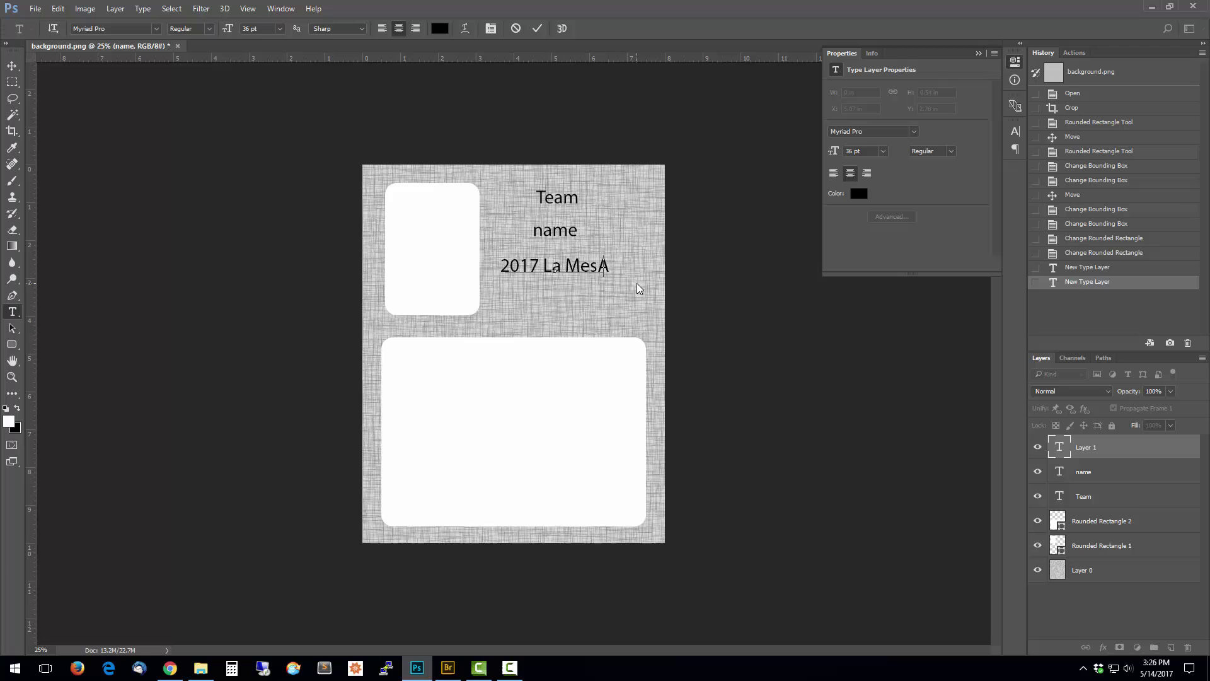
pyautogui.press('BackSpace')
pyautogui.write('a Socc')
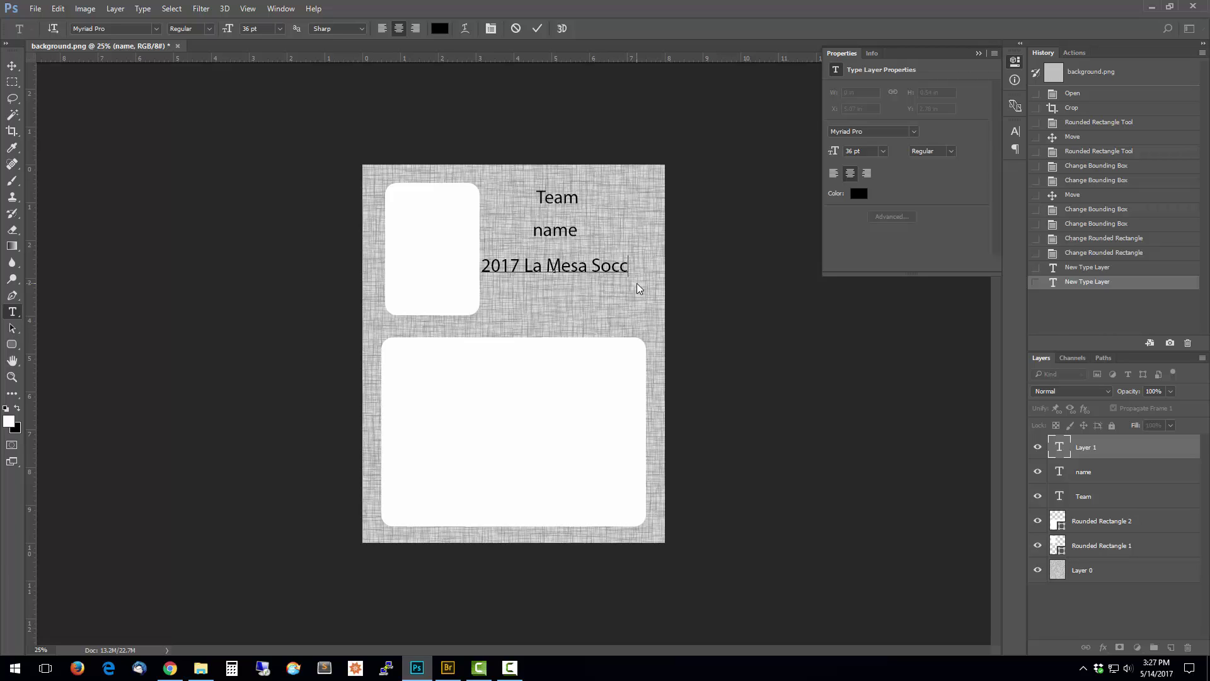
pyautogui.write('er League')
pyautogui.click(539, 29)
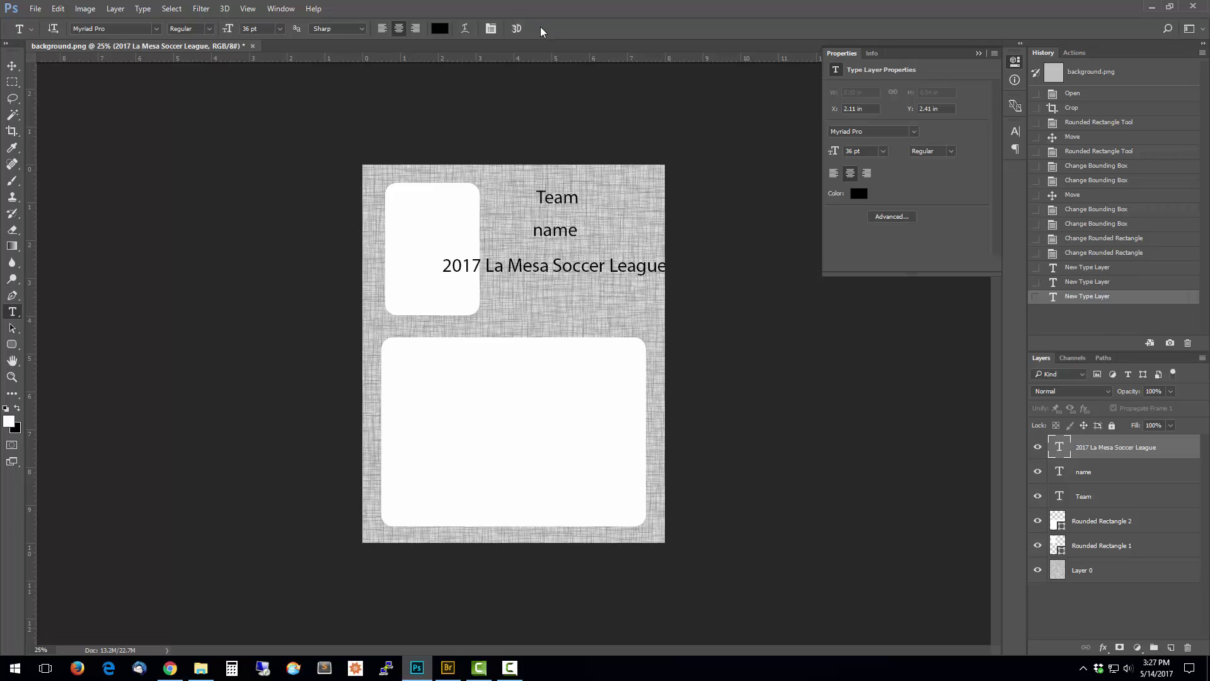
pyautogui.click(281, 30)
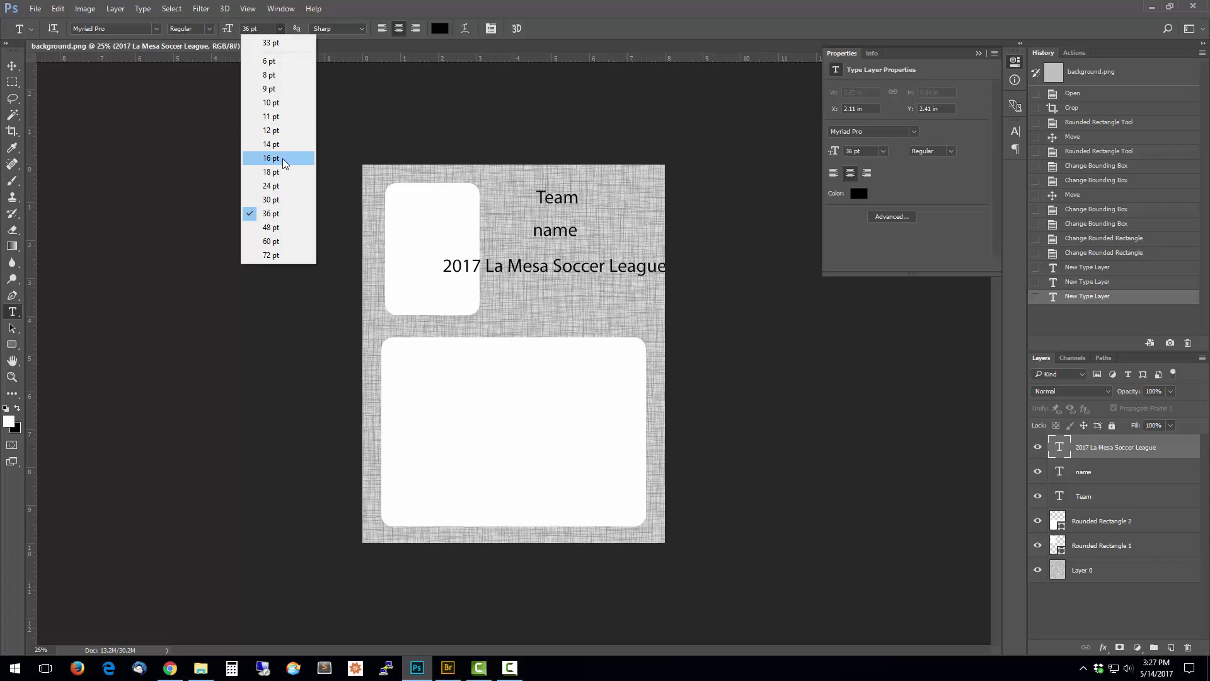
pyautogui.click(277, 186)
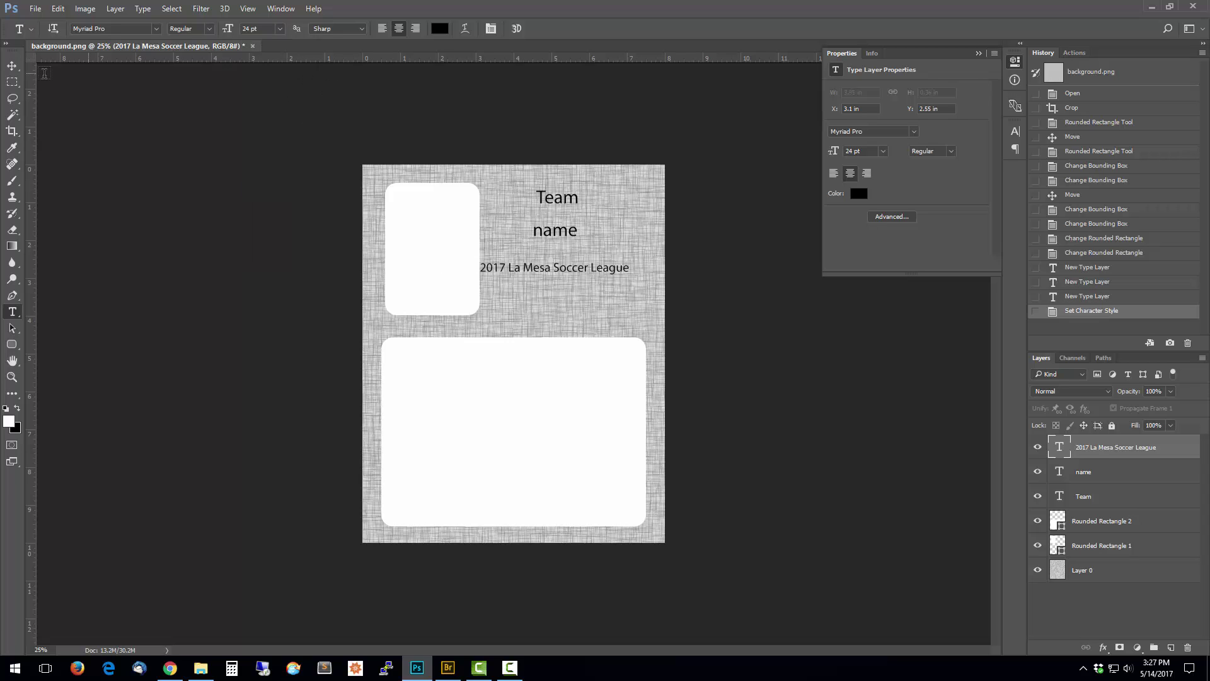
# Enlarge Team to 44 pt, centre the three text lines, and move them down-right
pyautogui.click(545, 199)
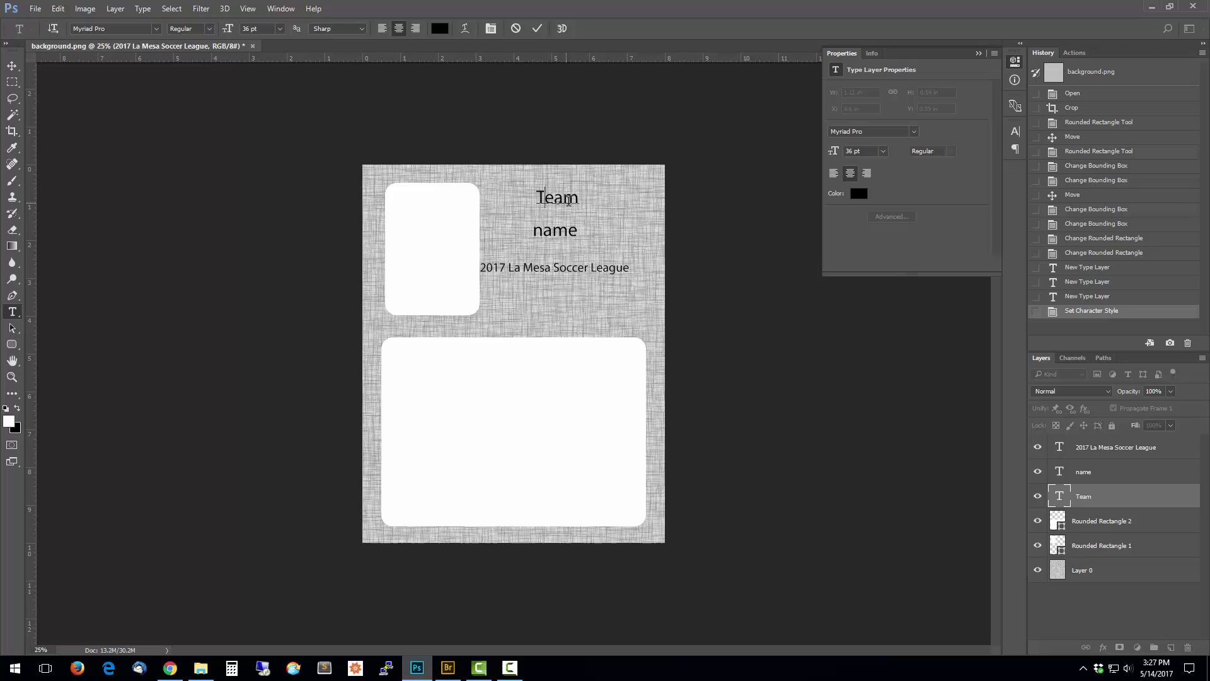
pyautogui.click(536, 28)
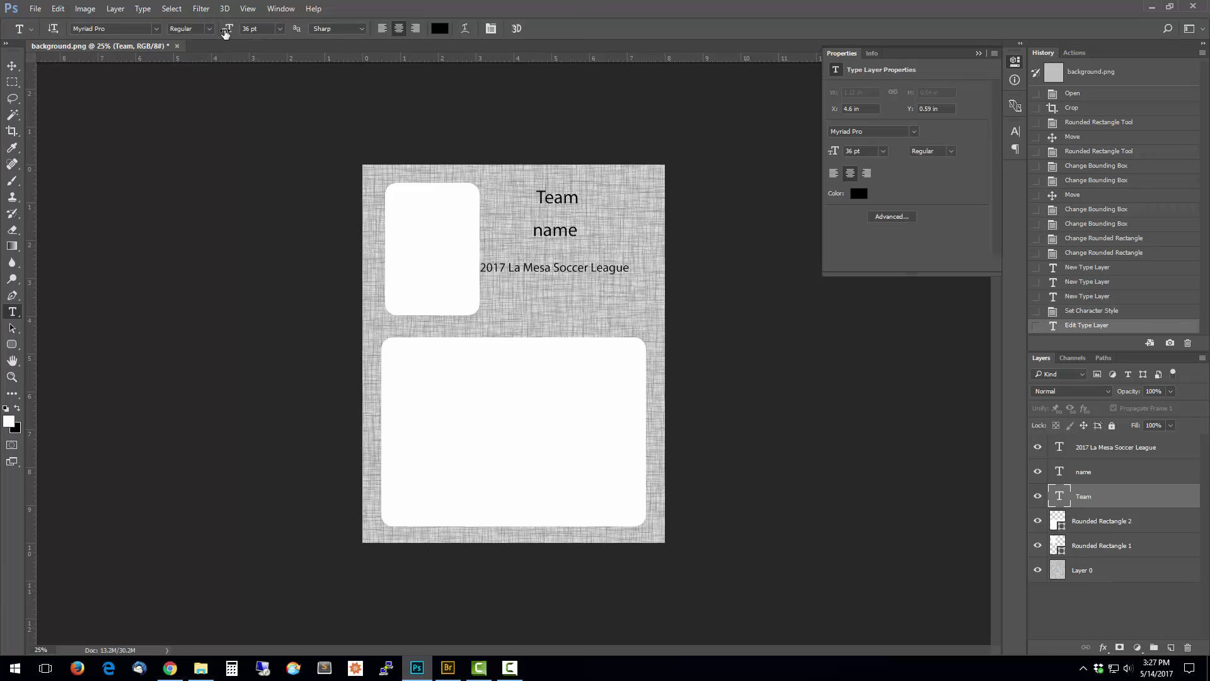
pyautogui.moveTo(225, 33); pyautogui.dragTo(231, 33)
pyautogui.click(12, 67)
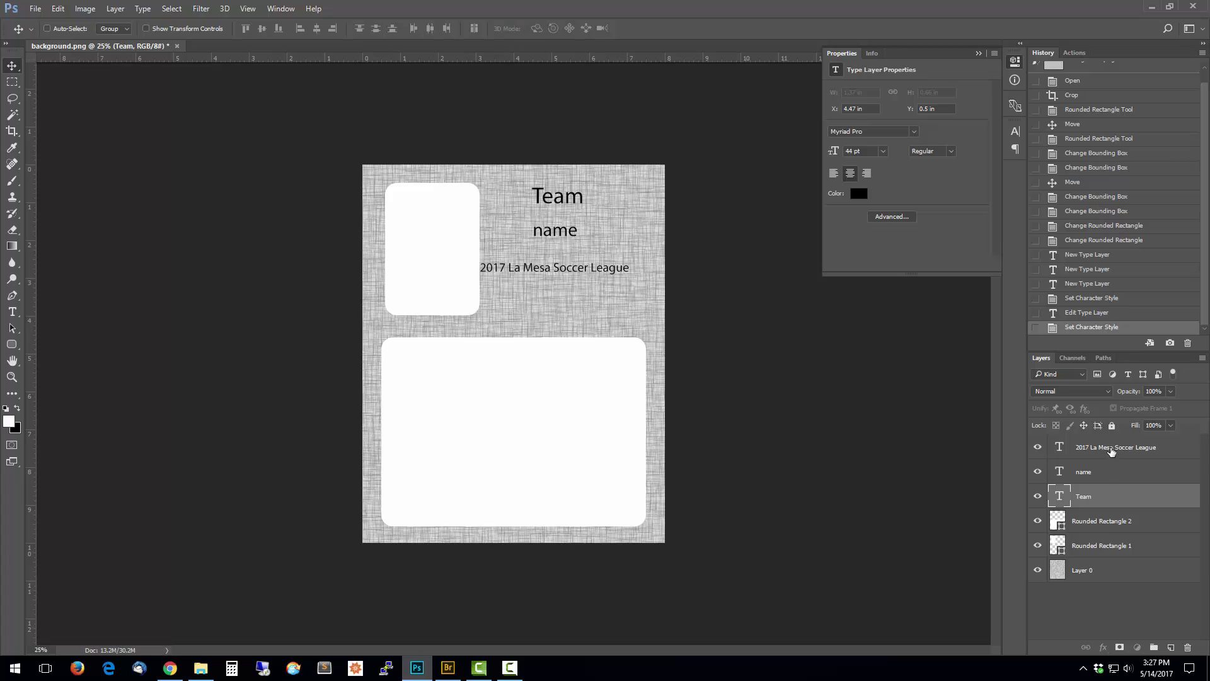
pyautogui.keyDown('shift'); pyautogui.click(1111, 449); pyautogui.keyUp('shift')
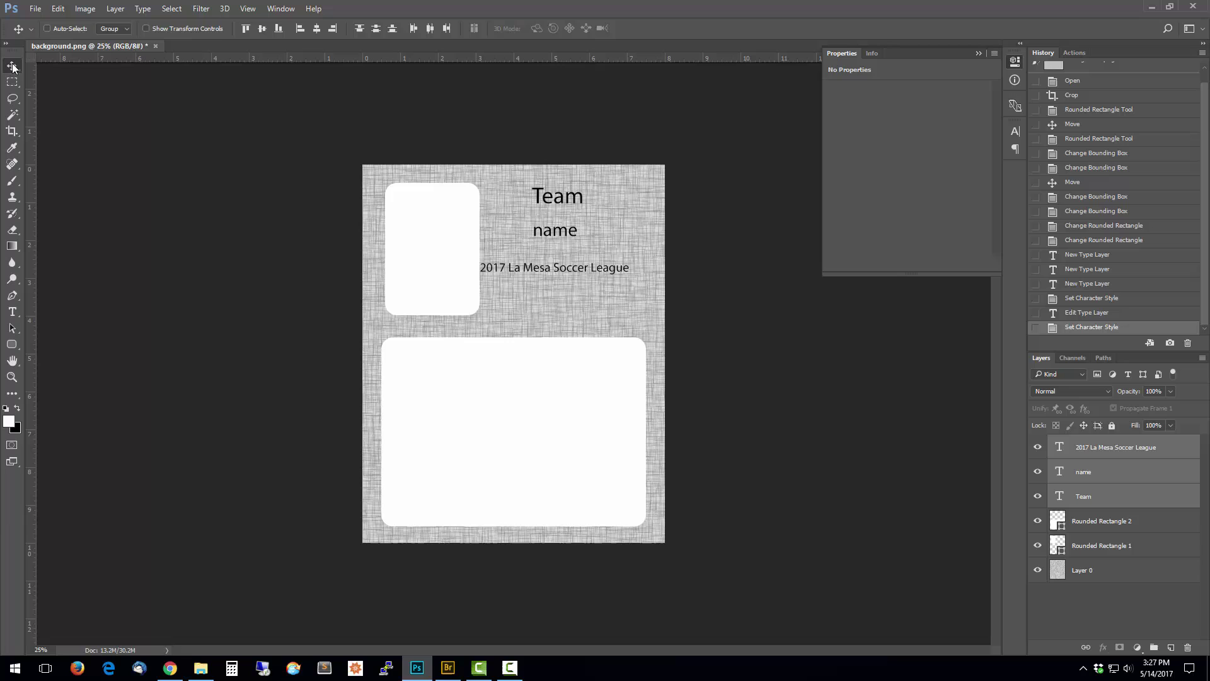
pyautogui.click(316, 28)
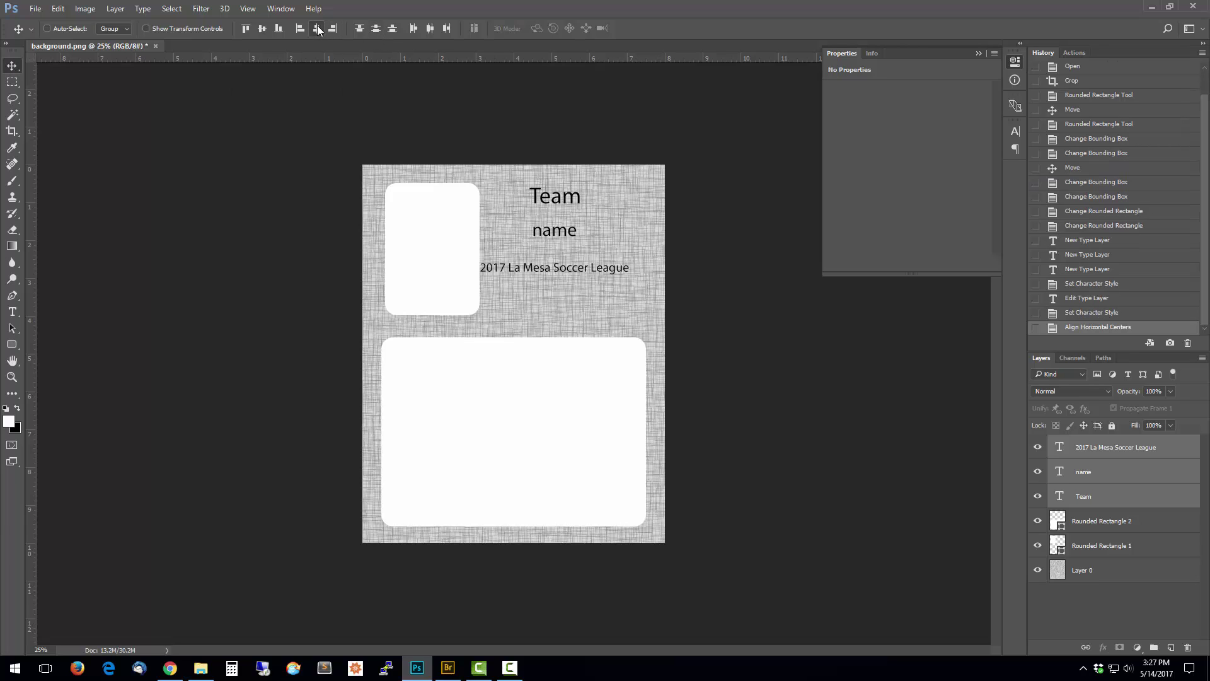
pyautogui.moveTo(573, 302); pyautogui.dragTo(597, 320)
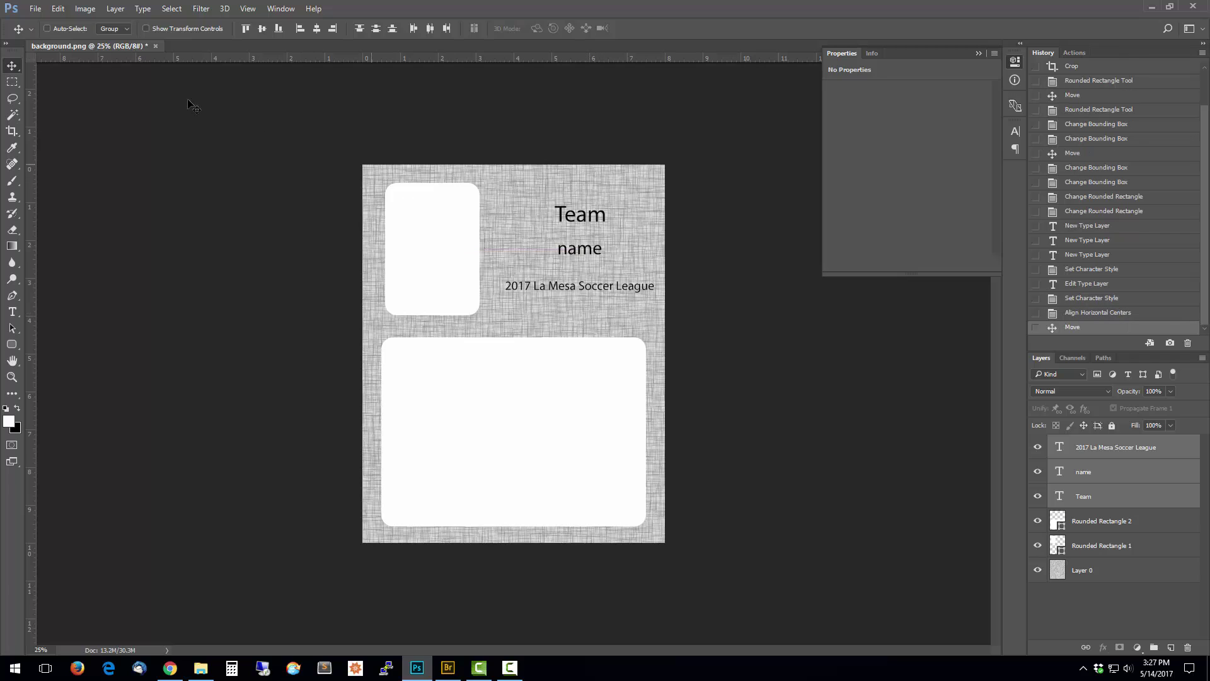
# Nudge the league line up and left, then re-centre all three text lines
pyautogui.click(1121, 454)
pyautogui.hotkey('shift', 'Up')
pyautogui.hotkey('shift', 'Up')
pyautogui.hotkey('shift', 'Up')
pyautogui.hotkey('shift', 'Up')
pyautogui.hotkey('shift', 'Up')
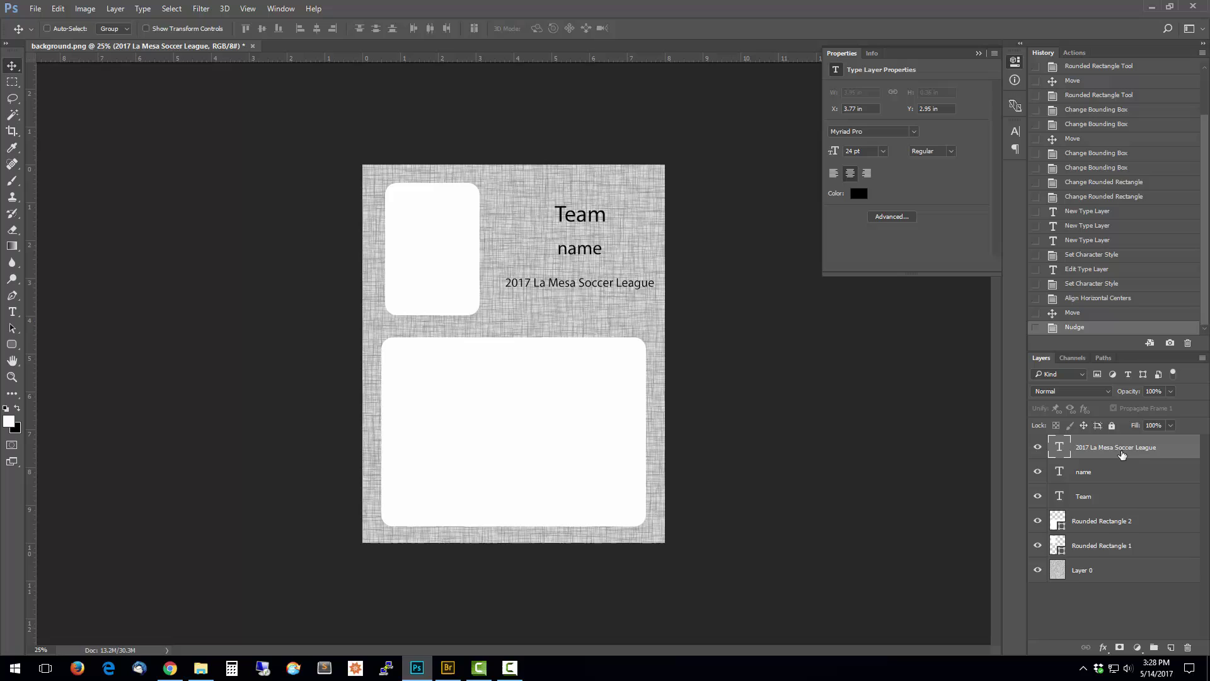
pyautogui.hotkey('shift', 'Left')
pyautogui.hotkey('shift', 'Left')
pyautogui.hotkey('shift', 'Left')
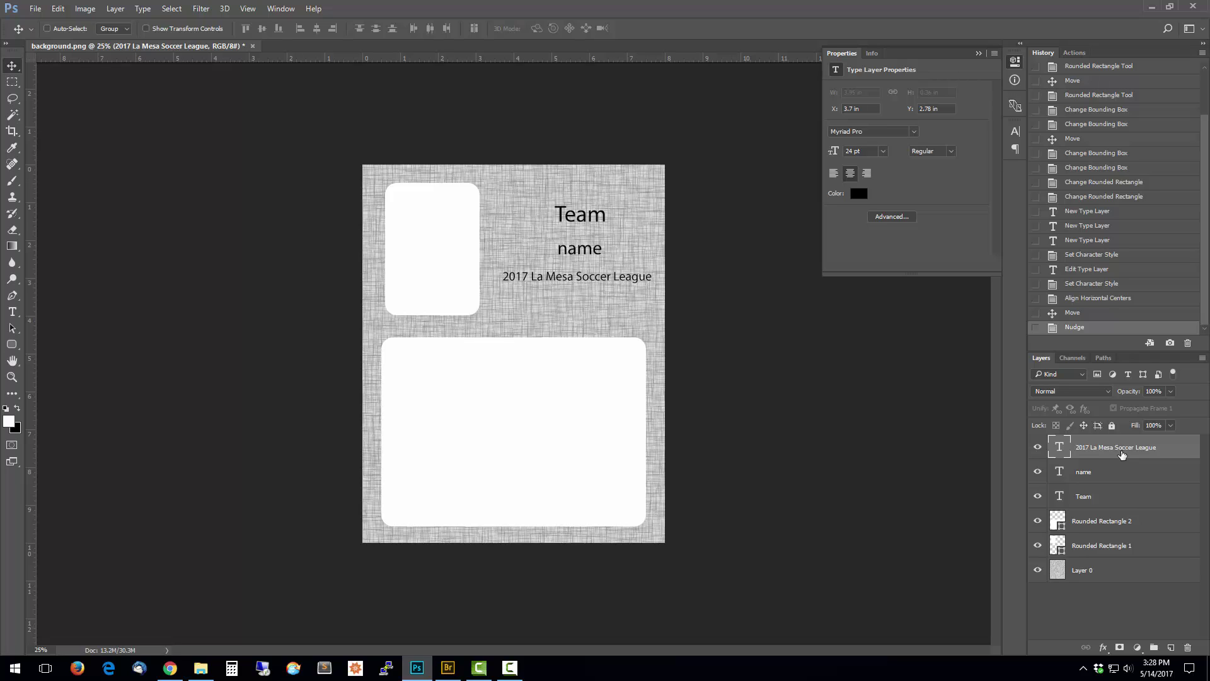
pyautogui.hotkey('shift', 'Up')
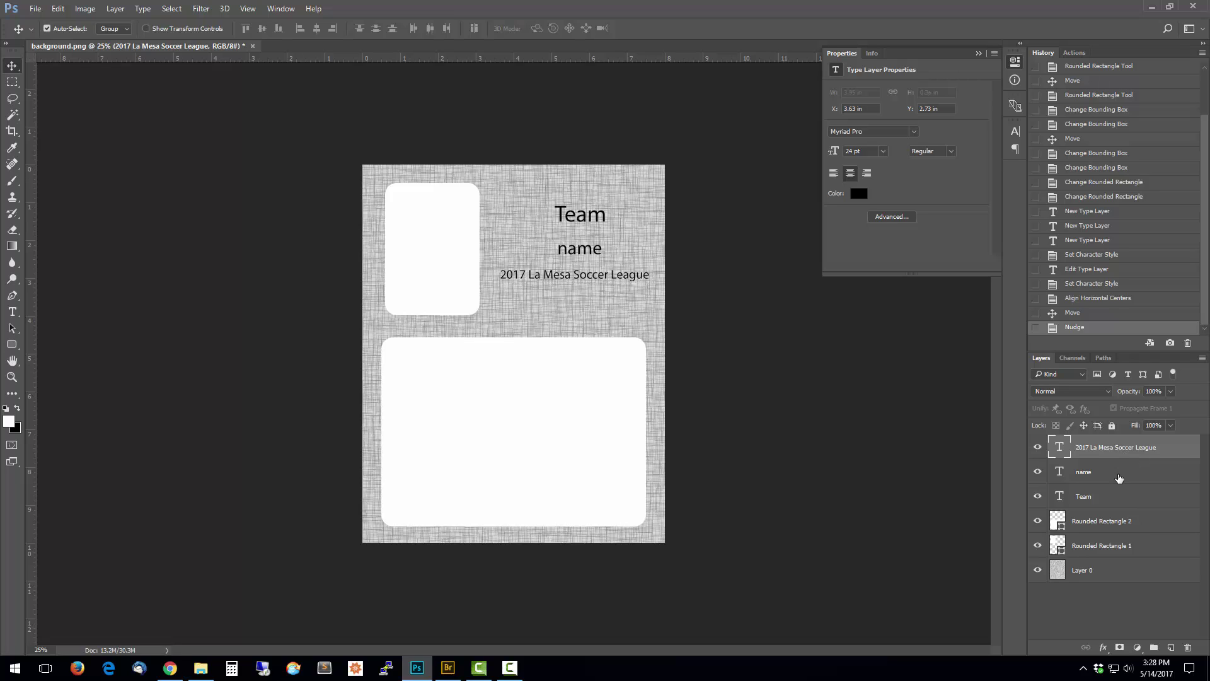
pyautogui.keyDown('ctrl'); pyautogui.click(1119, 479); pyautogui.keyUp('ctrl')
pyautogui.keyDown('ctrl'); pyautogui.click(1103, 515); pyautogui.keyUp('ctrl')
pyautogui.keyDown('ctrl'); pyautogui.click(1102, 502); pyautogui.keyUp('ctrl')
pyautogui.keyDown('ctrl'); pyautogui.click(1128, 543); pyautogui.keyUp('ctrl')
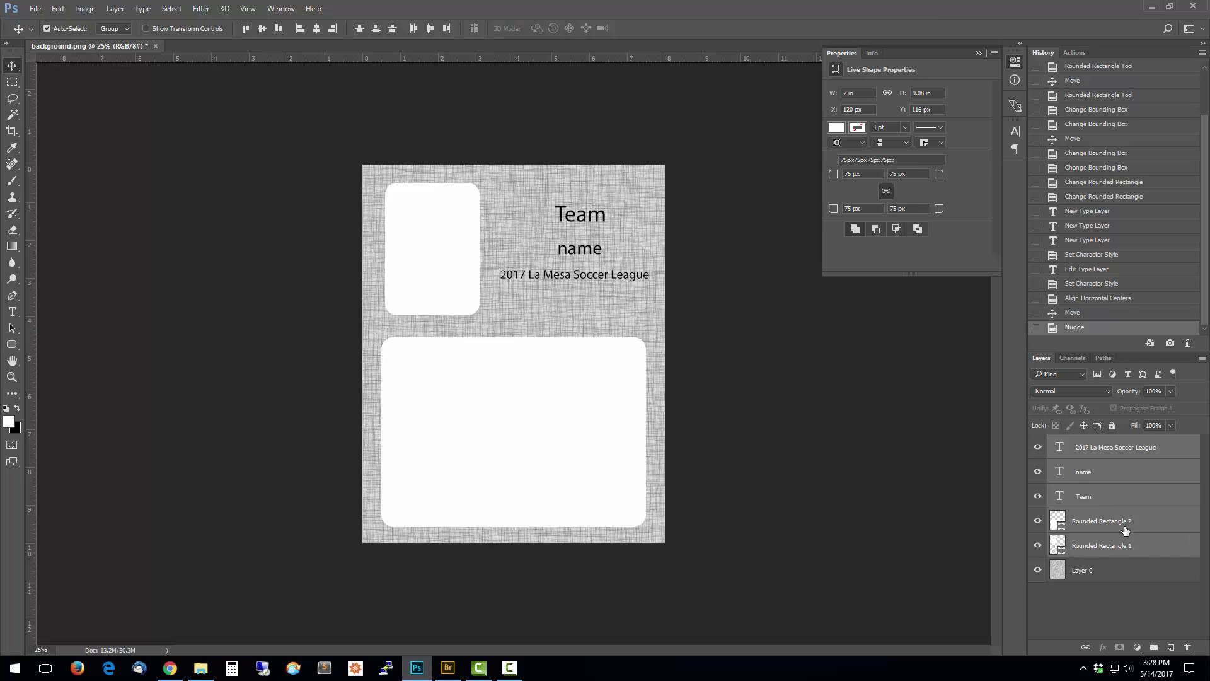
pyautogui.keyDown('ctrl'); pyautogui.click(1126, 528); pyautogui.keyUp('ctrl')
pyautogui.keyDown('ctrl'); pyautogui.click(1128, 543); pyautogui.keyUp('ctrl')
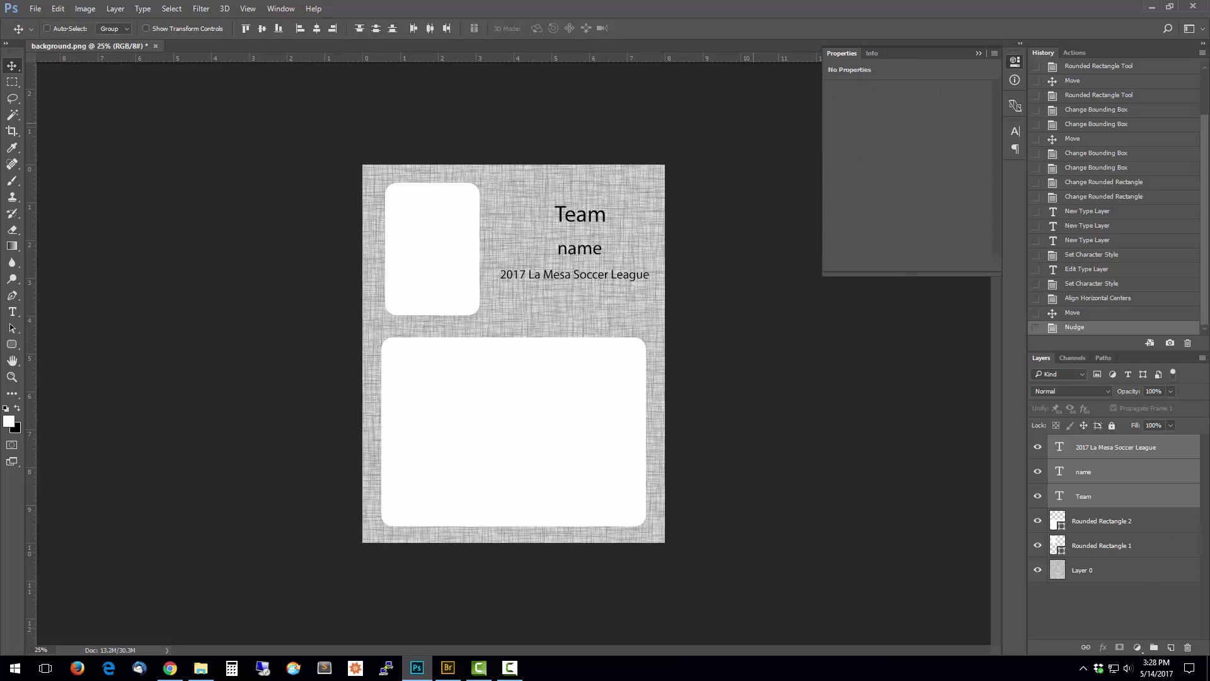
pyautogui.click(317, 29)
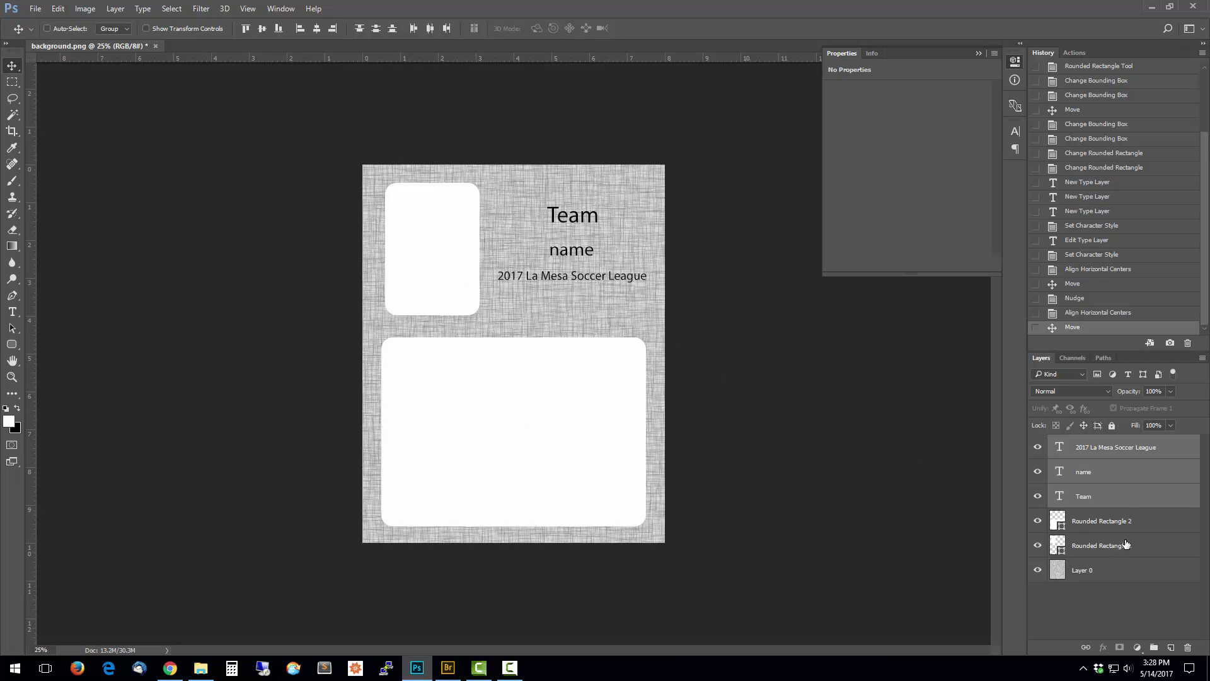
# Place Bulldogs.jpg from Bridge into the layout above the lower box layer
pyautogui.click(415, 669)
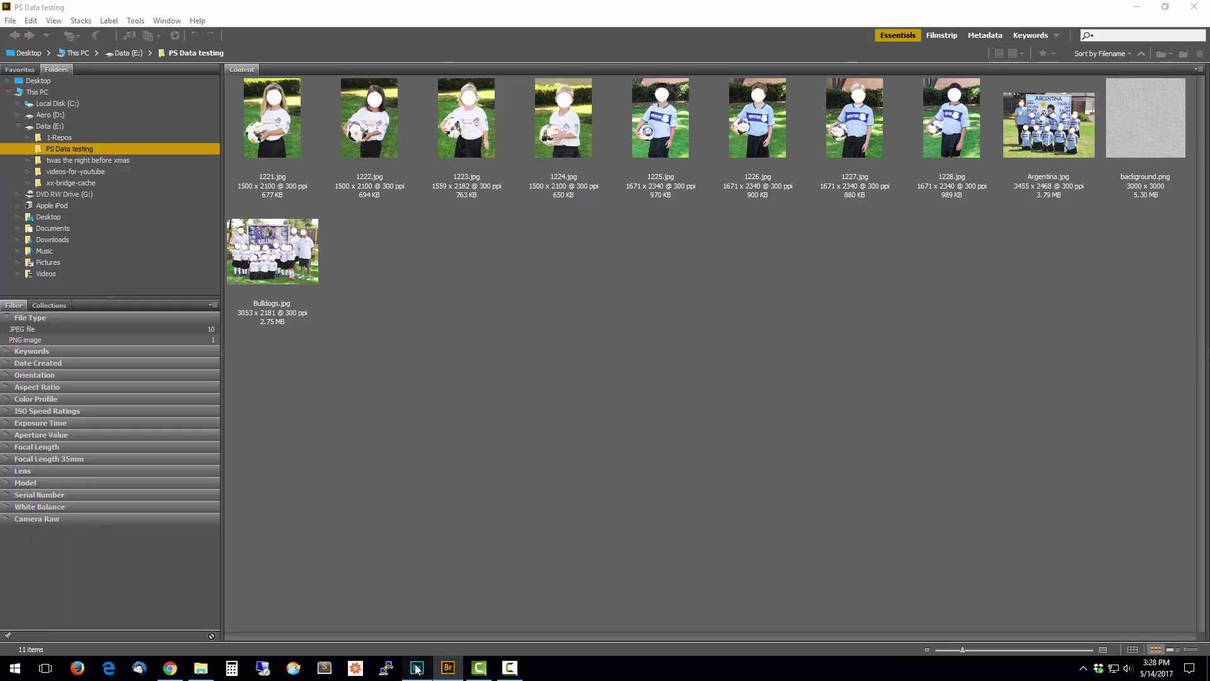
pyautogui.click(416, 668)
pyautogui.click(1133, 527)
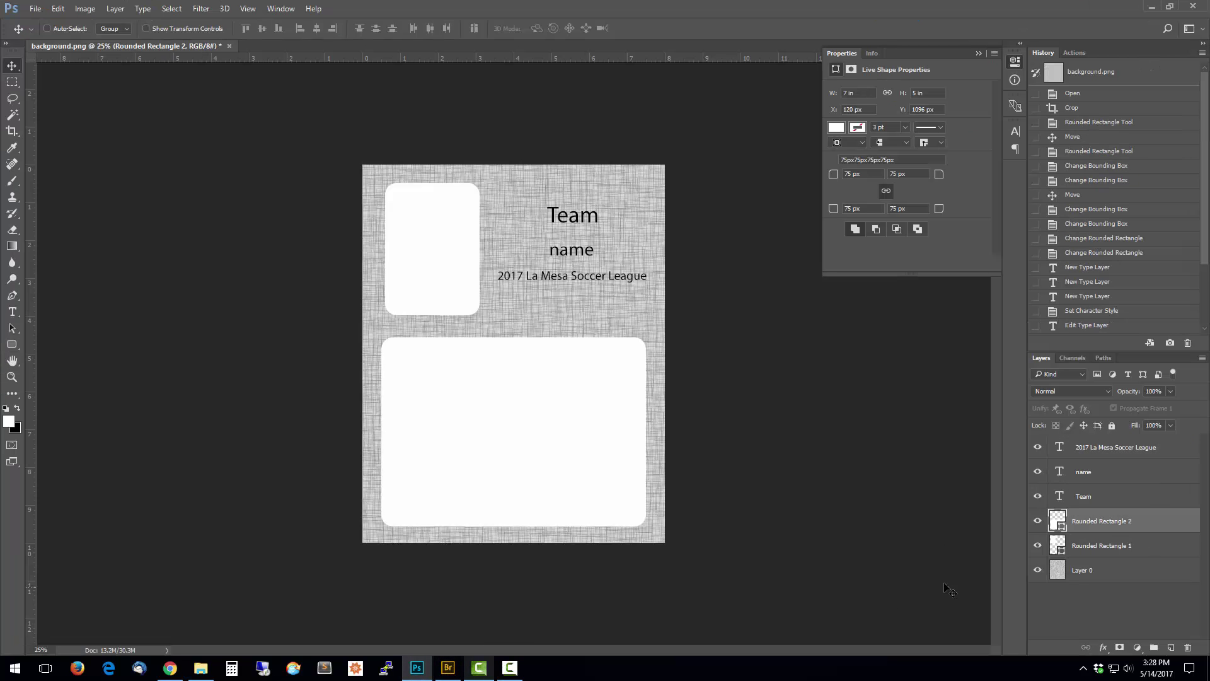
pyautogui.click(447, 667)
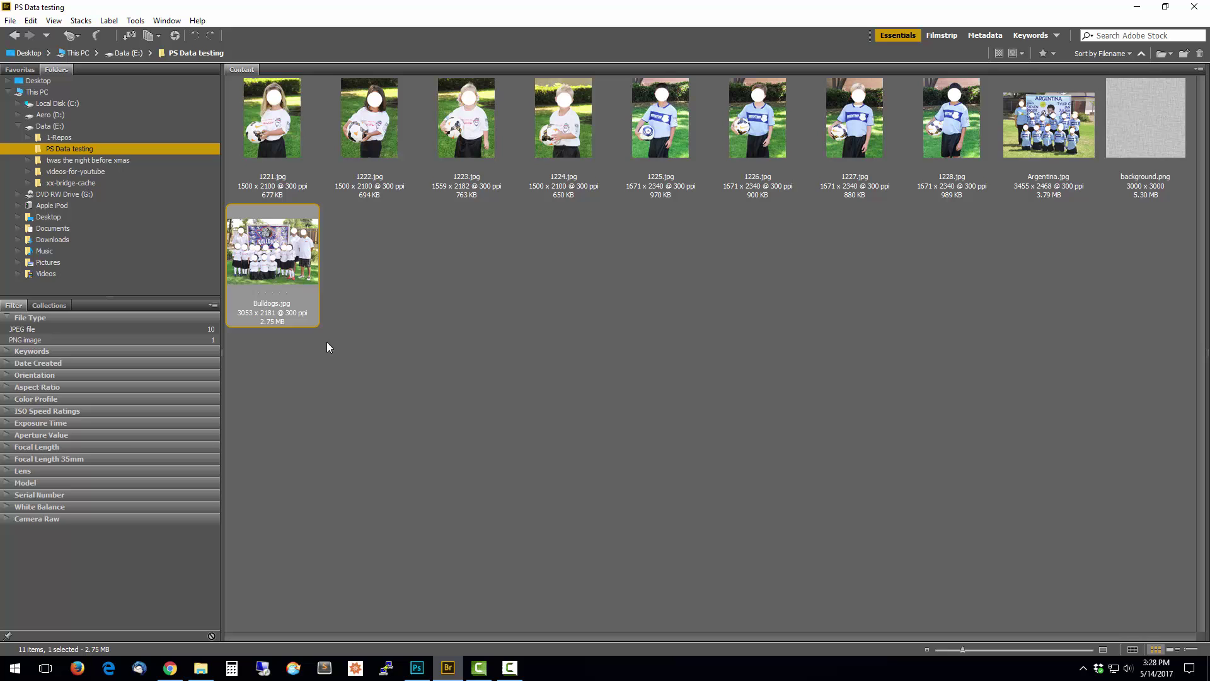
pyautogui.rightClick(282, 222)
pyautogui.moveTo(378, 391)
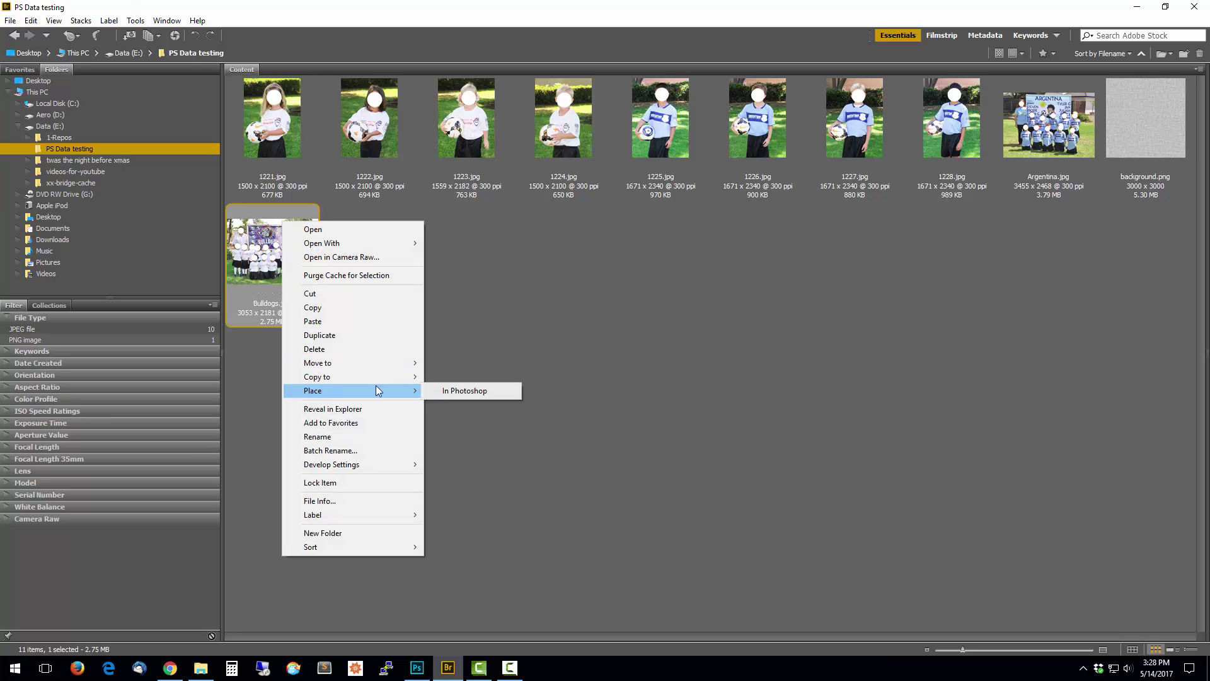
pyautogui.click(449, 390)
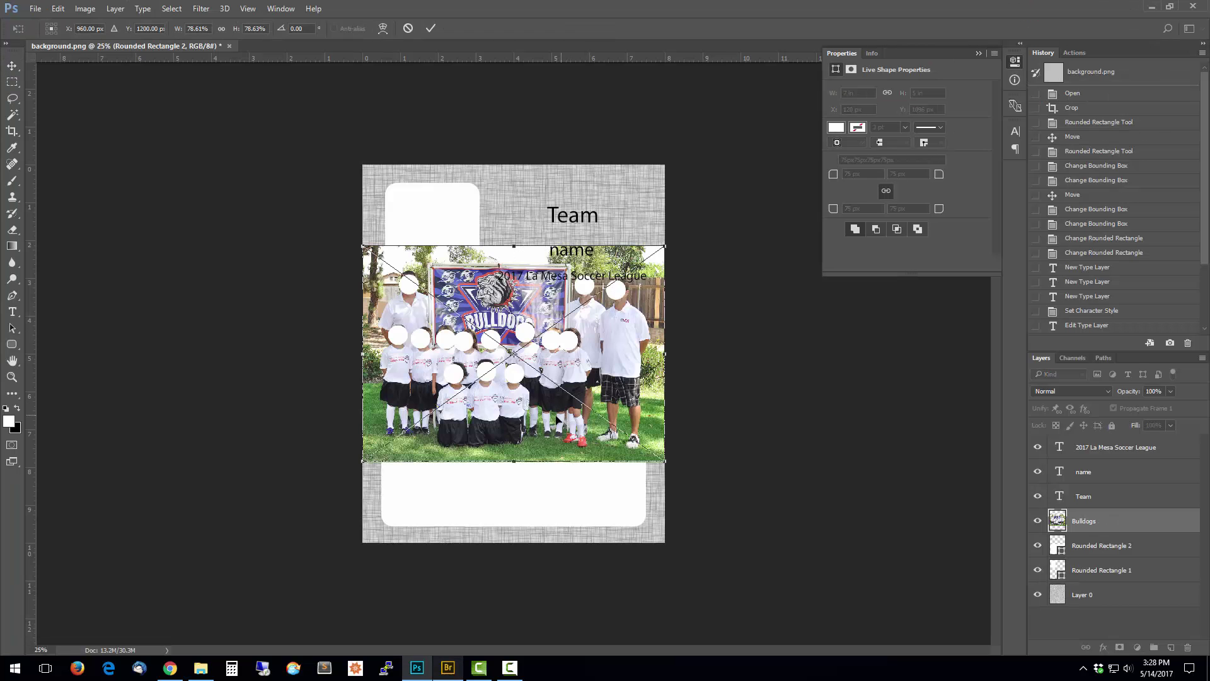
# Size the Bulldogs team photo, clip it into the lower rounded box, and nudge it down
pyautogui.moveTo(557, 419); pyautogui.dragTo(558, 489)
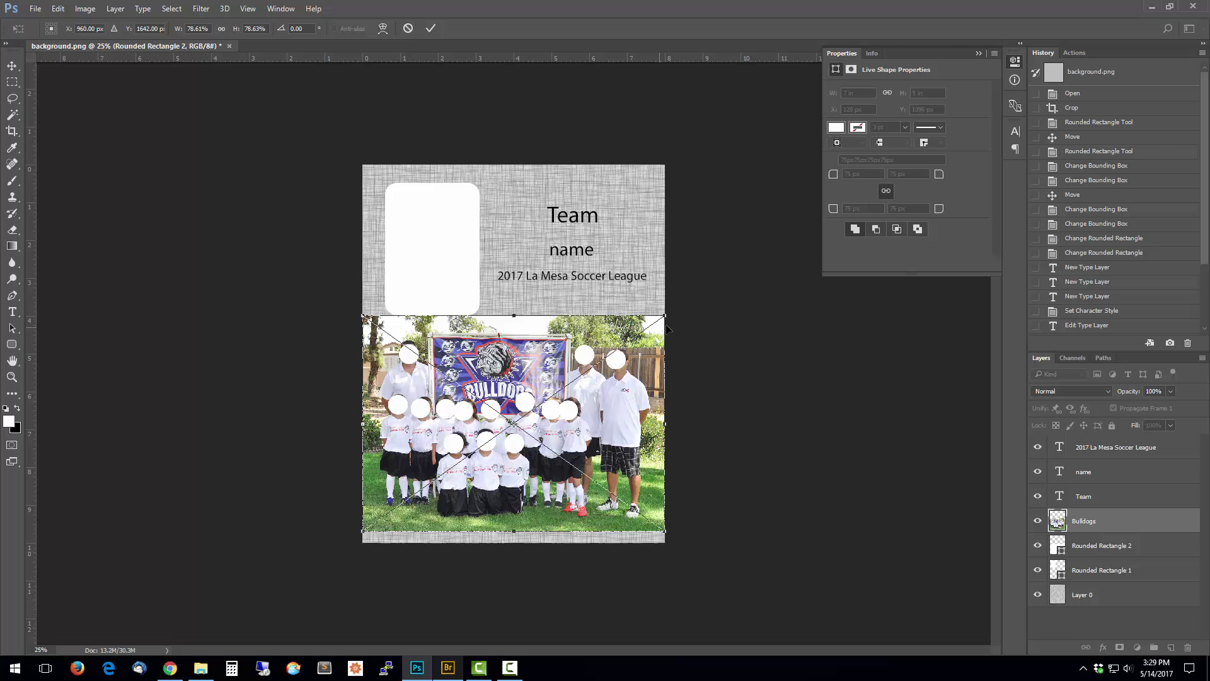
pyautogui.moveTo(663, 317); pyautogui.dragTo(638, 338)
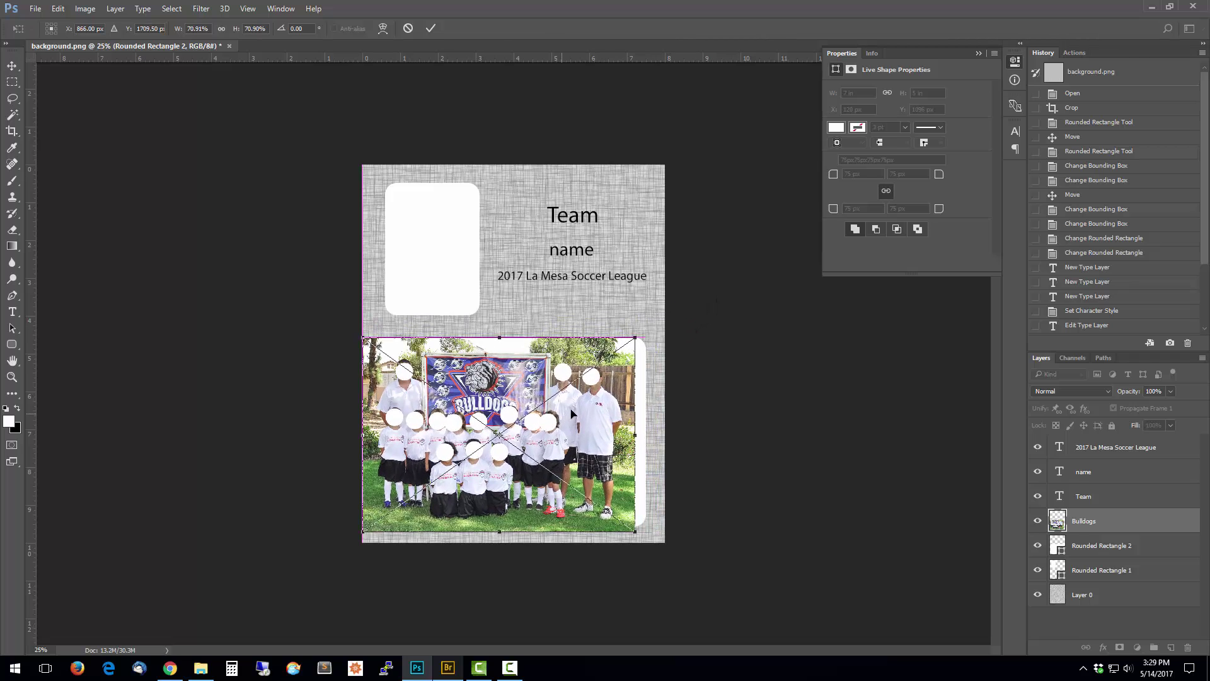
pyautogui.moveTo(563, 416); pyautogui.dragTo(575, 410)
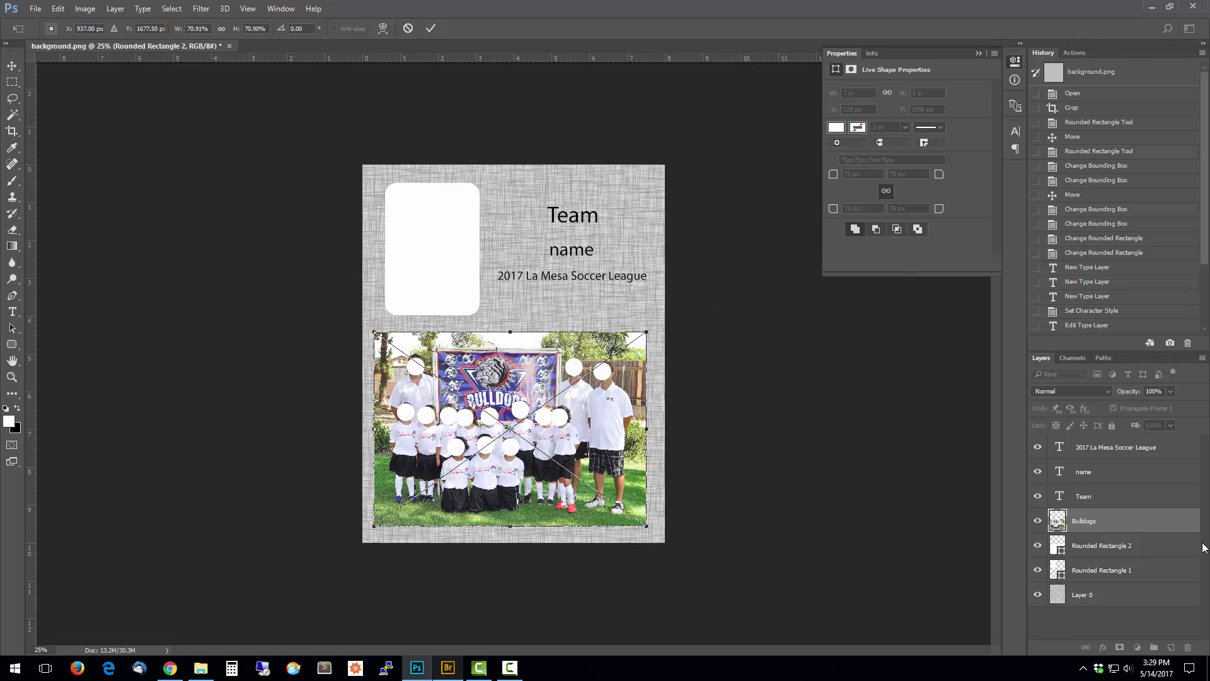
pyautogui.press('Return')
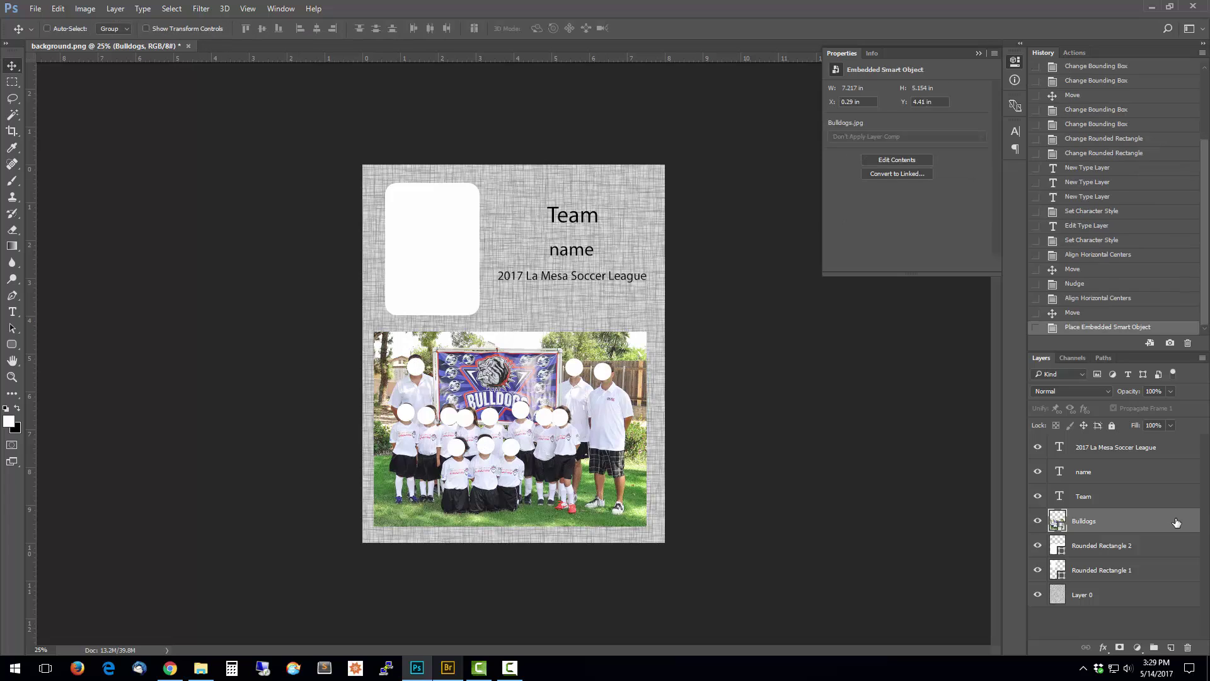
pyautogui.keyDown('alt'); pyautogui.click(1117, 530); pyautogui.keyUp('alt')
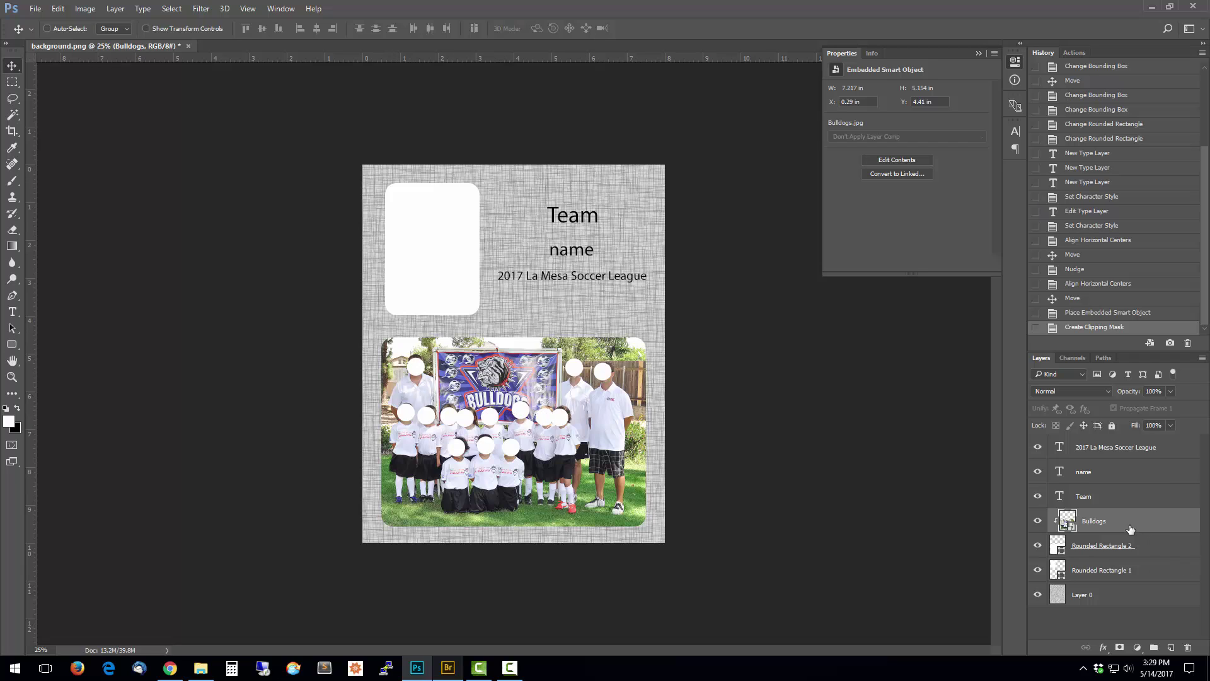
pyautogui.hotkey('ctrl', 't')
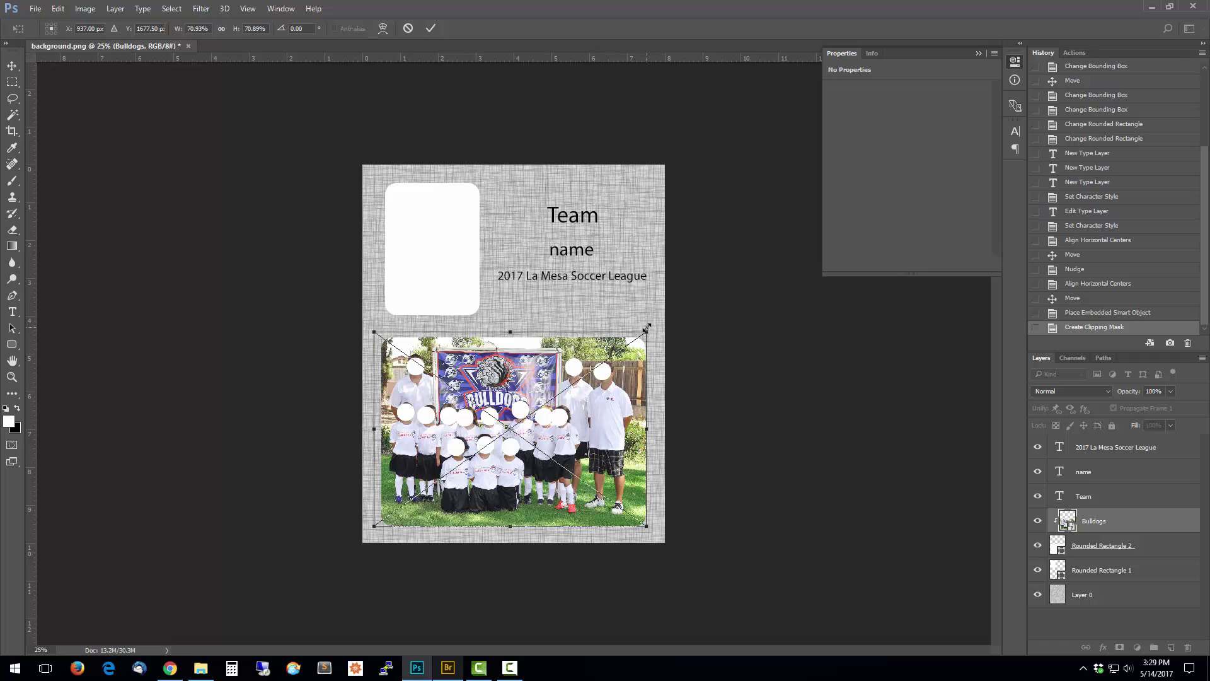
pyautogui.press('Down')
pyautogui.press('Down')
pyautogui.press('Down')
pyautogui.press('Down')
pyautogui.press('Down')
pyautogui.press('Down')
pyautogui.press('Down')
pyautogui.press('Down')
pyautogui.press('Down')
pyautogui.press('Down')
pyautogui.press('Down')
pyautogui.press('Down')
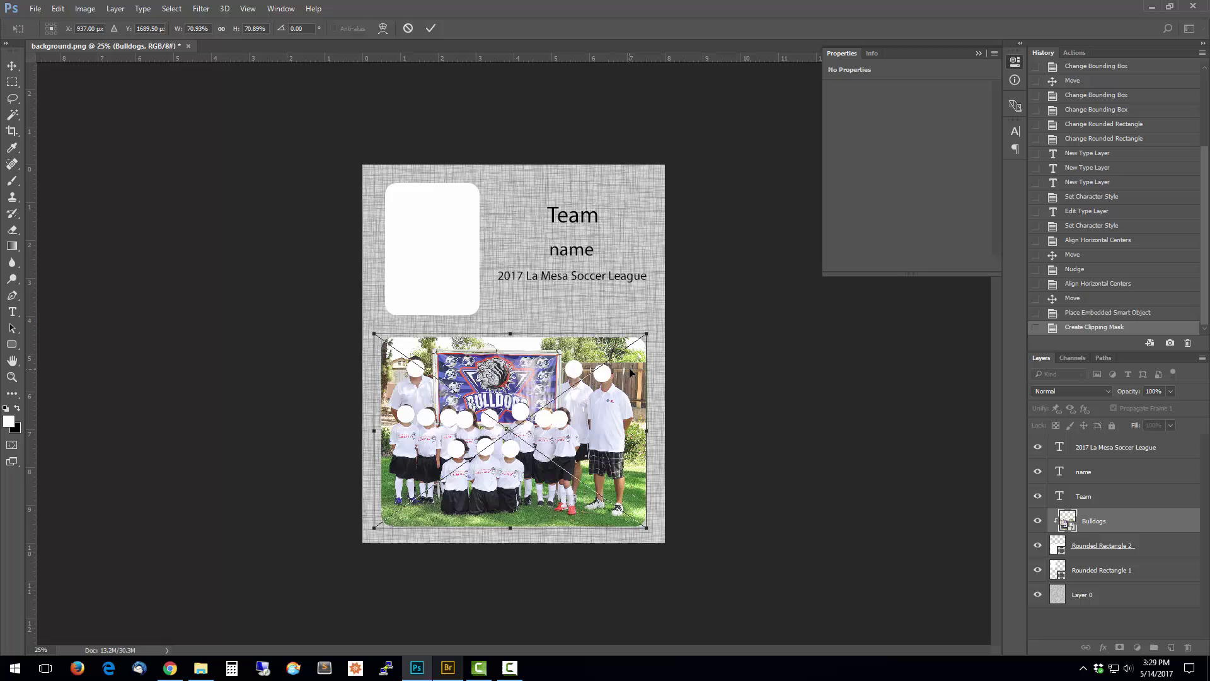
pyautogui.press('Return')
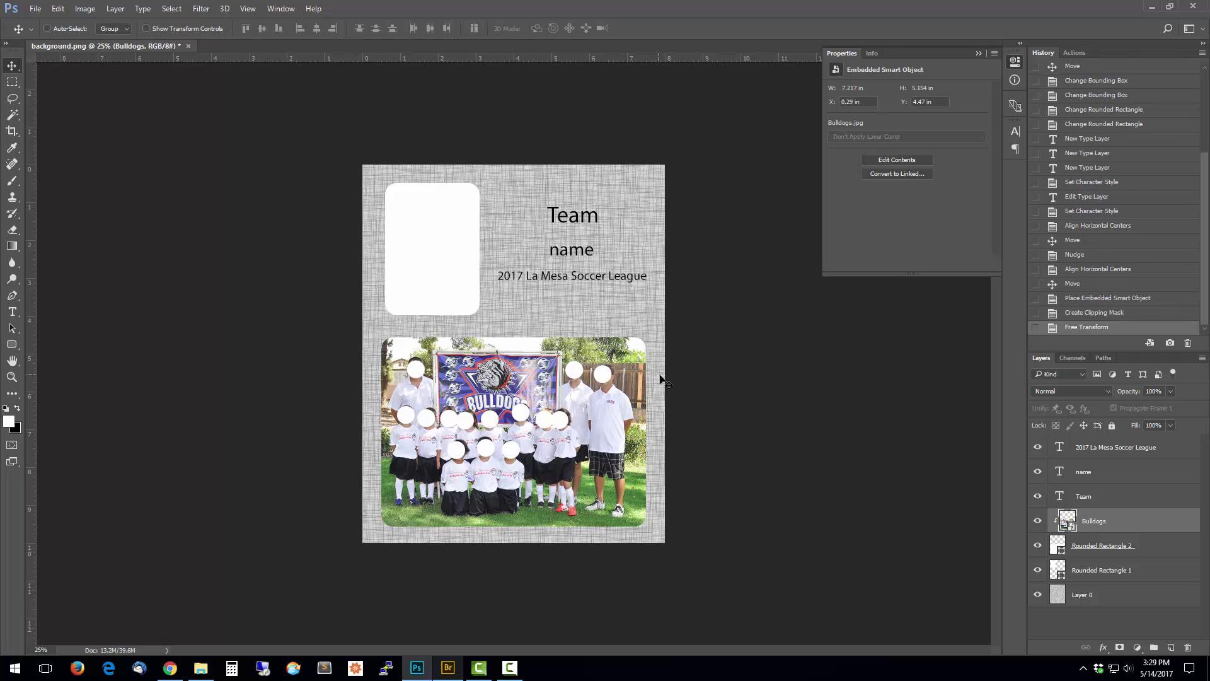
# Place player photo 1221.jpg from Bridge above the portrait box layer
pyautogui.click(1164, 571)
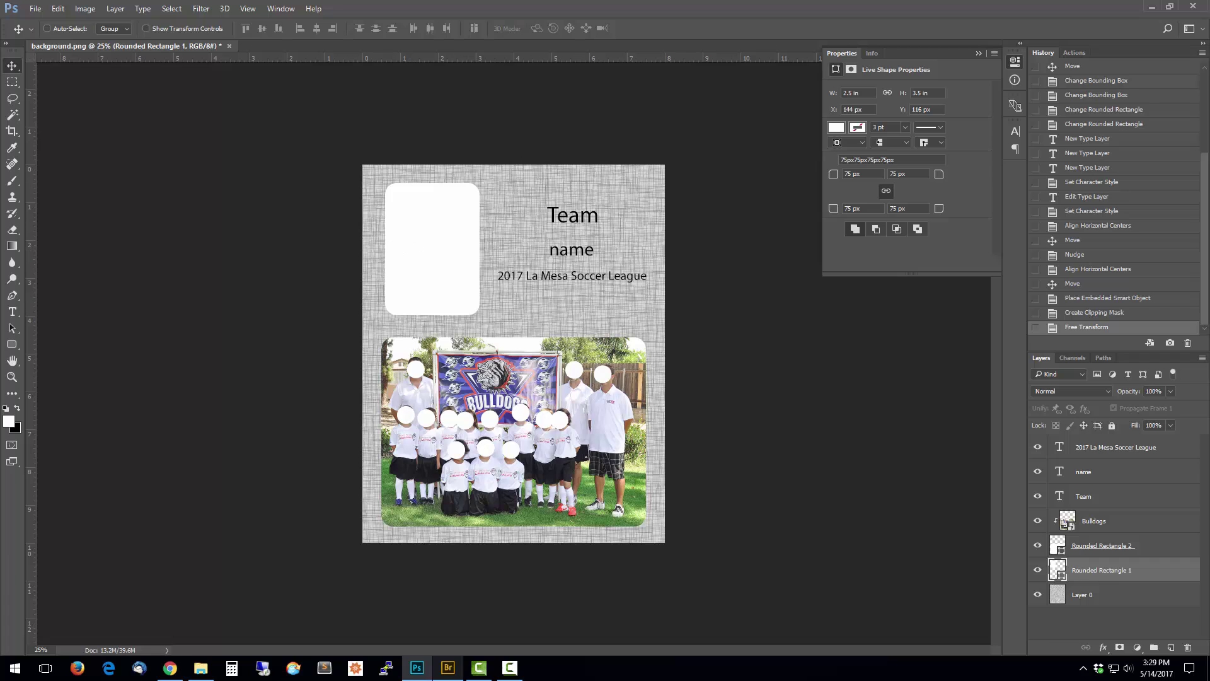
pyautogui.click(447, 672)
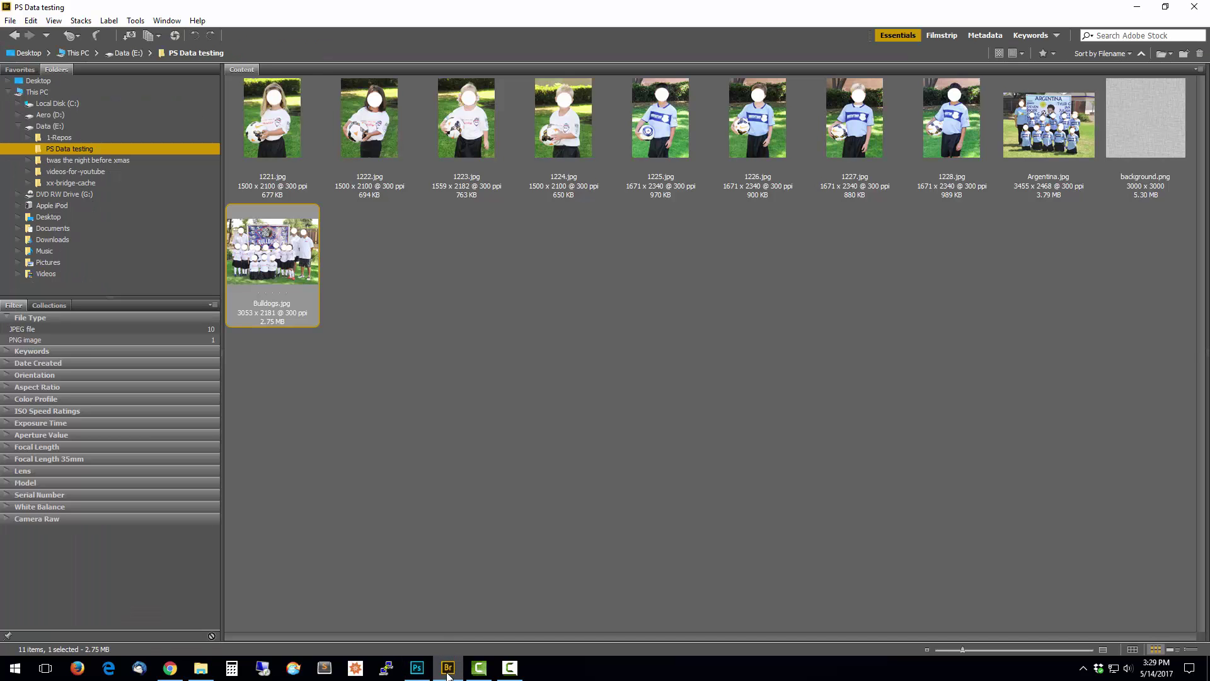
pyautogui.rightClick(280, 124)
pyautogui.moveTo(345, 294)
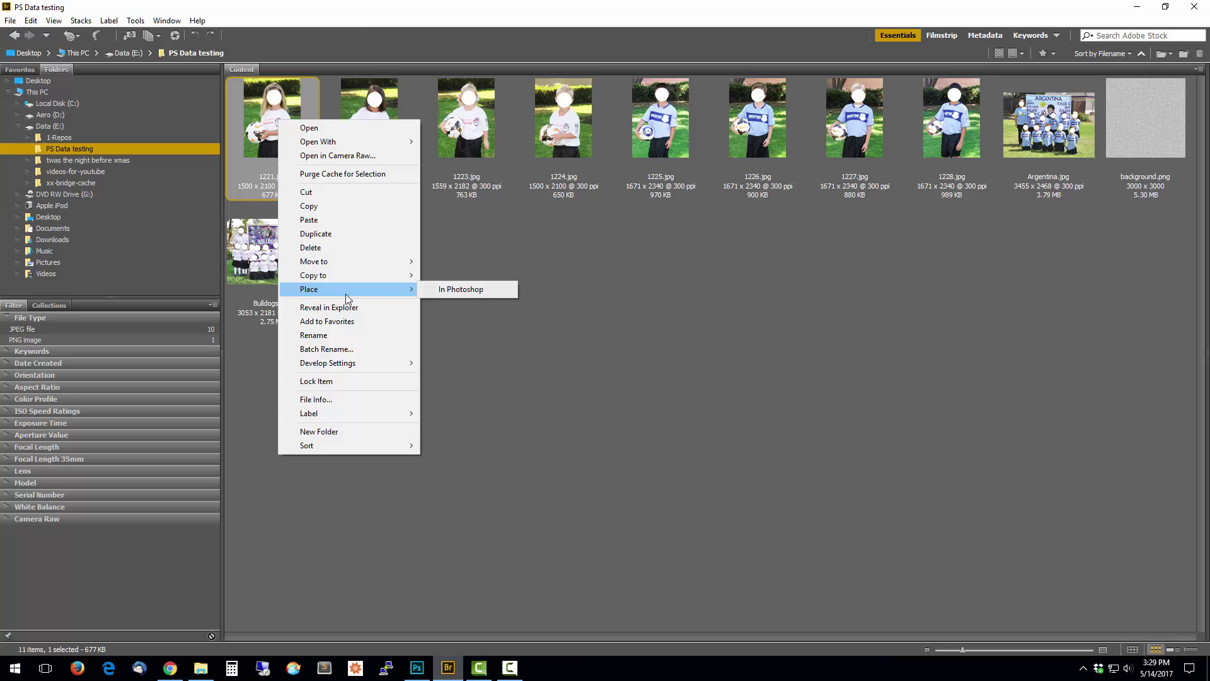
pyautogui.click(435, 289)
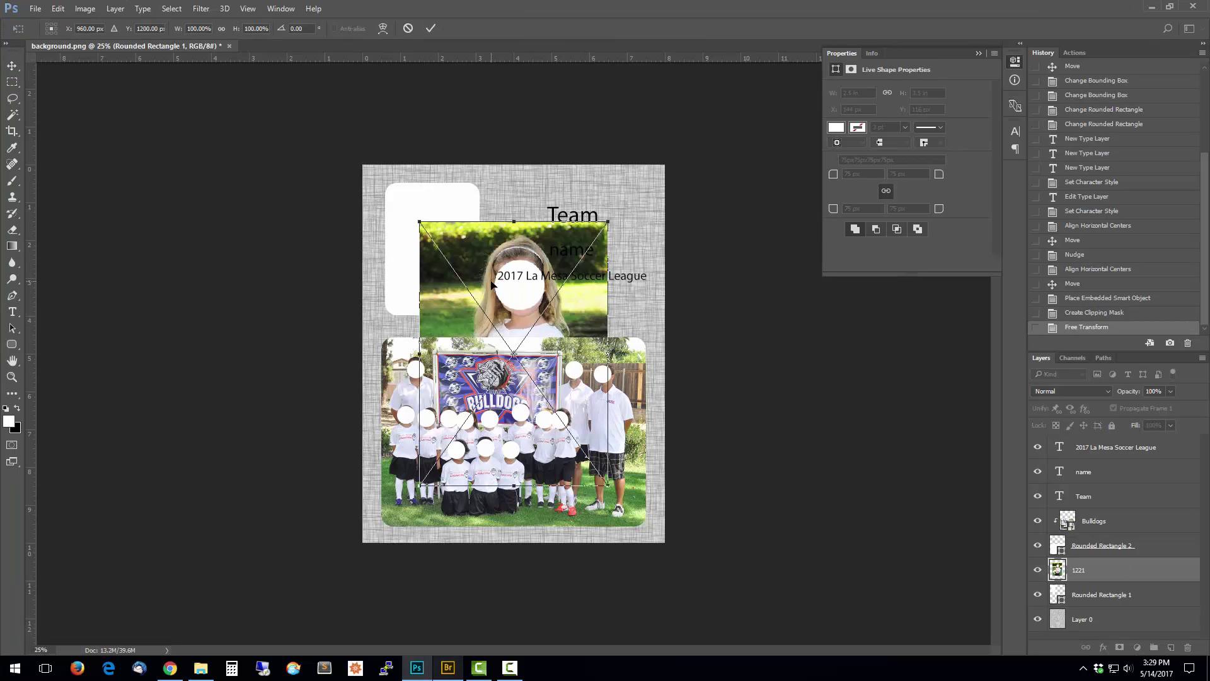
# Clip the 1221 player photo into the upper portrait frame and scale it to fit
pyautogui.moveTo(467, 251); pyautogui.dragTo(396, 191)
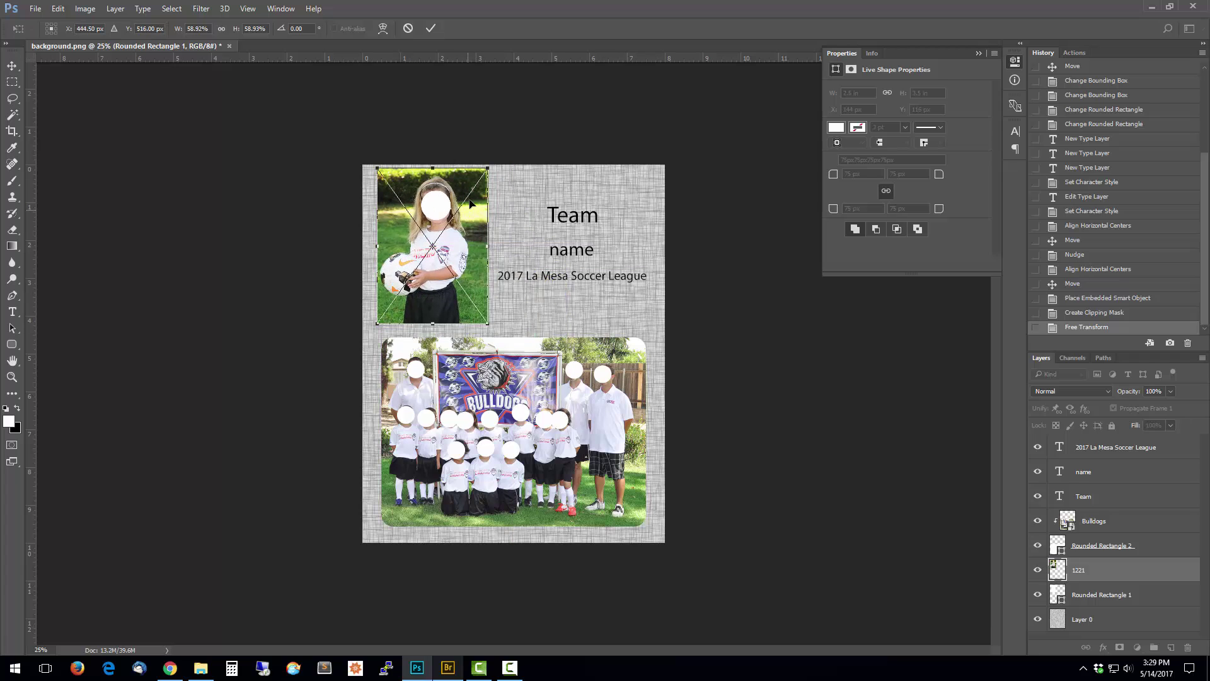
pyautogui.press('Return')
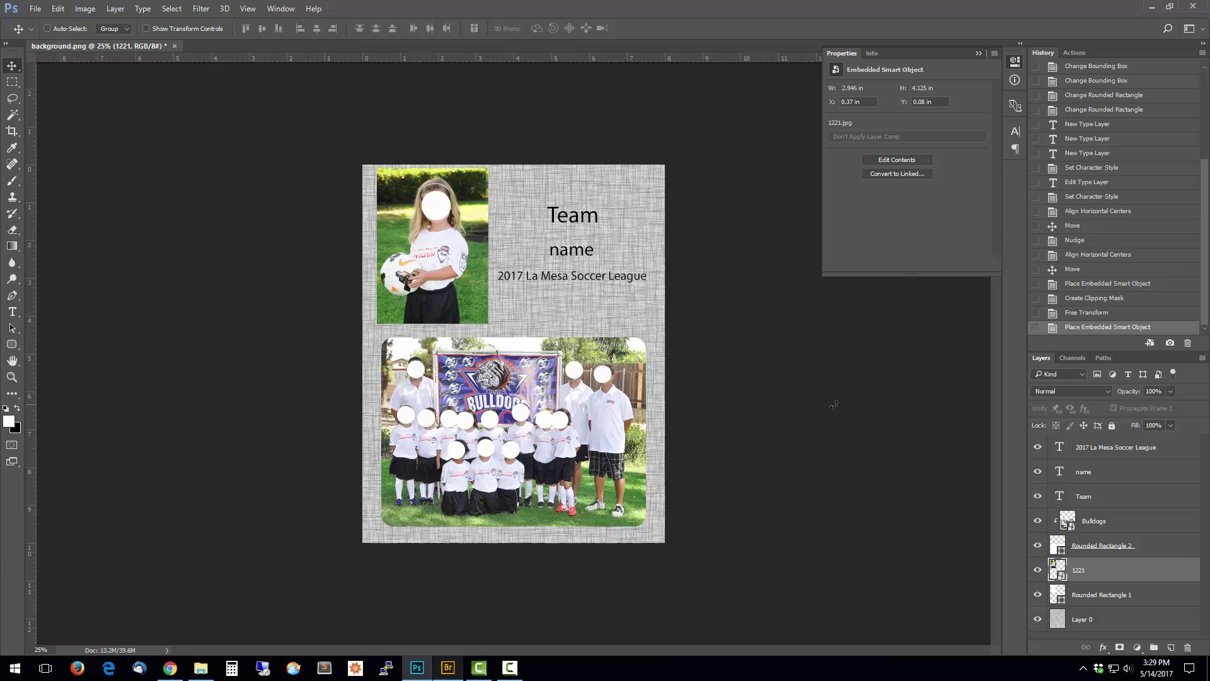
pyautogui.keyDown('alt'); pyautogui.click(1119, 576); pyautogui.keyUp('alt')
pyautogui.press('ctrl')
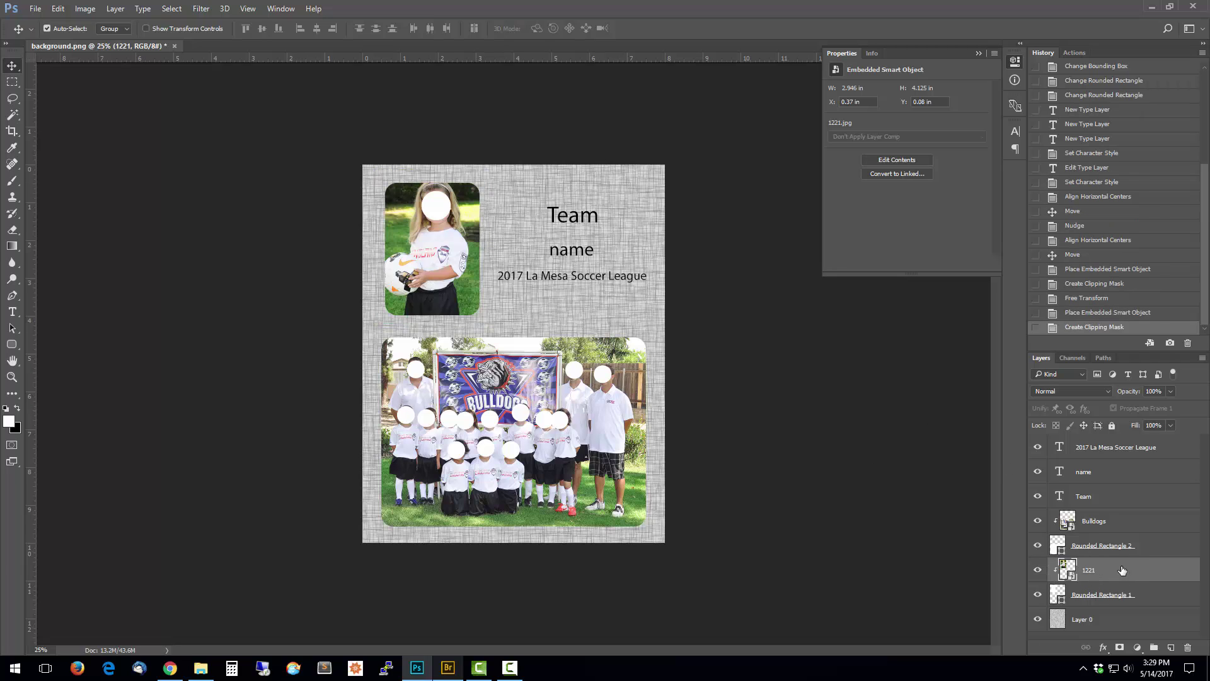
pyautogui.hotkey('ctrl', 't')
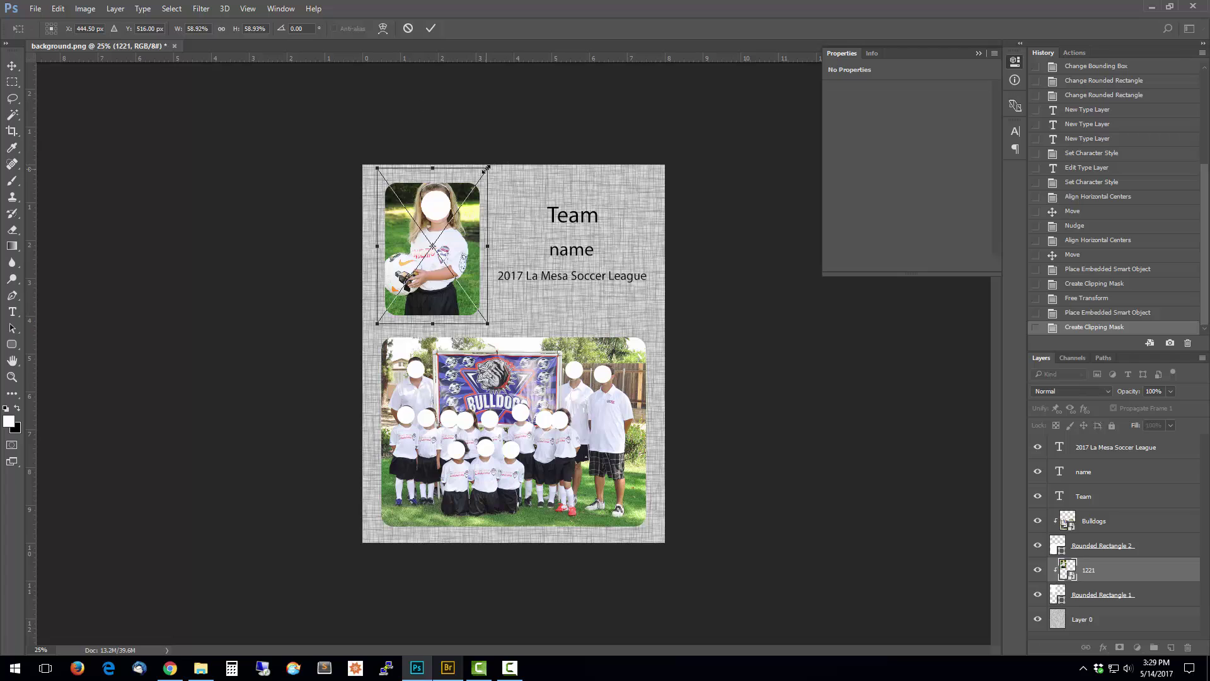
pyautogui.moveTo(486, 168); pyautogui.dragTo(482, 176)
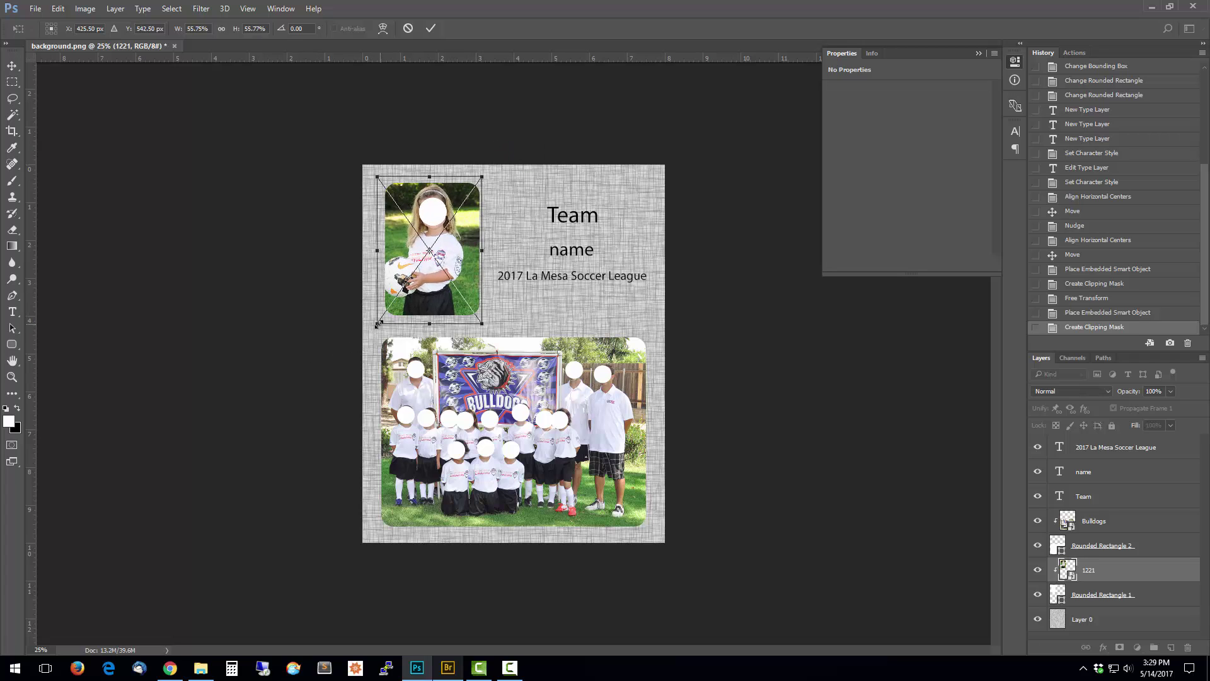
pyautogui.moveTo(377, 324); pyautogui.dragTo(446, 301)
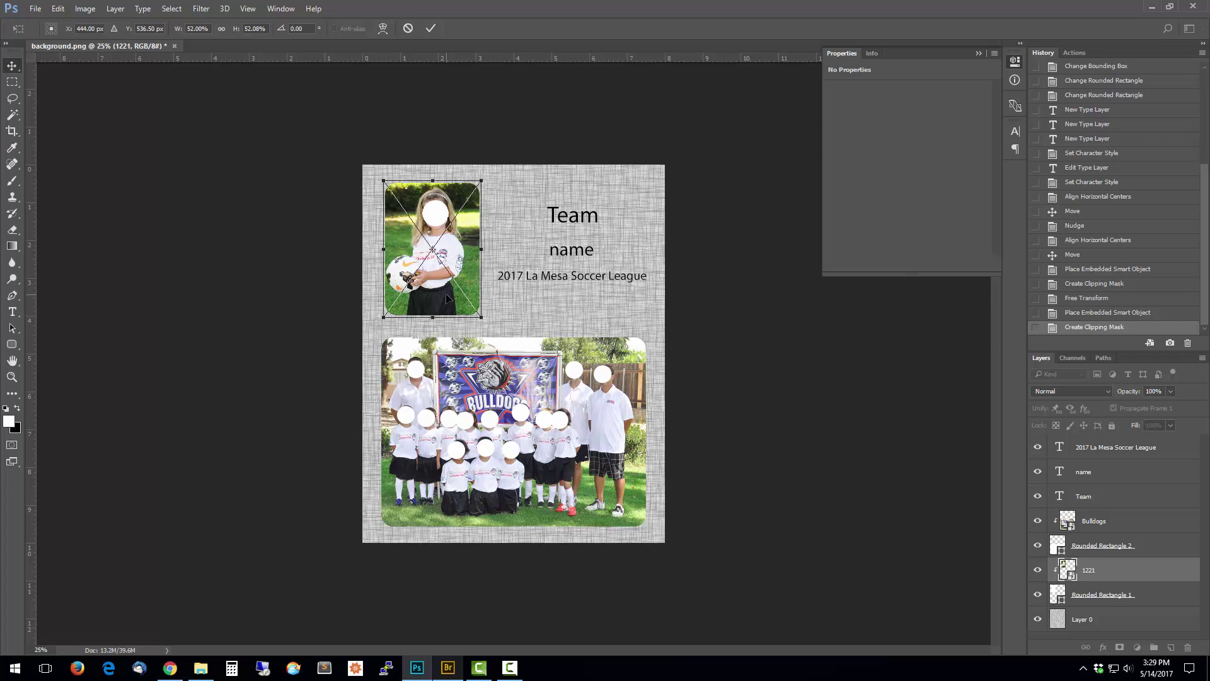
pyautogui.press('Return')
pyautogui.doubleClick(1156, 545)
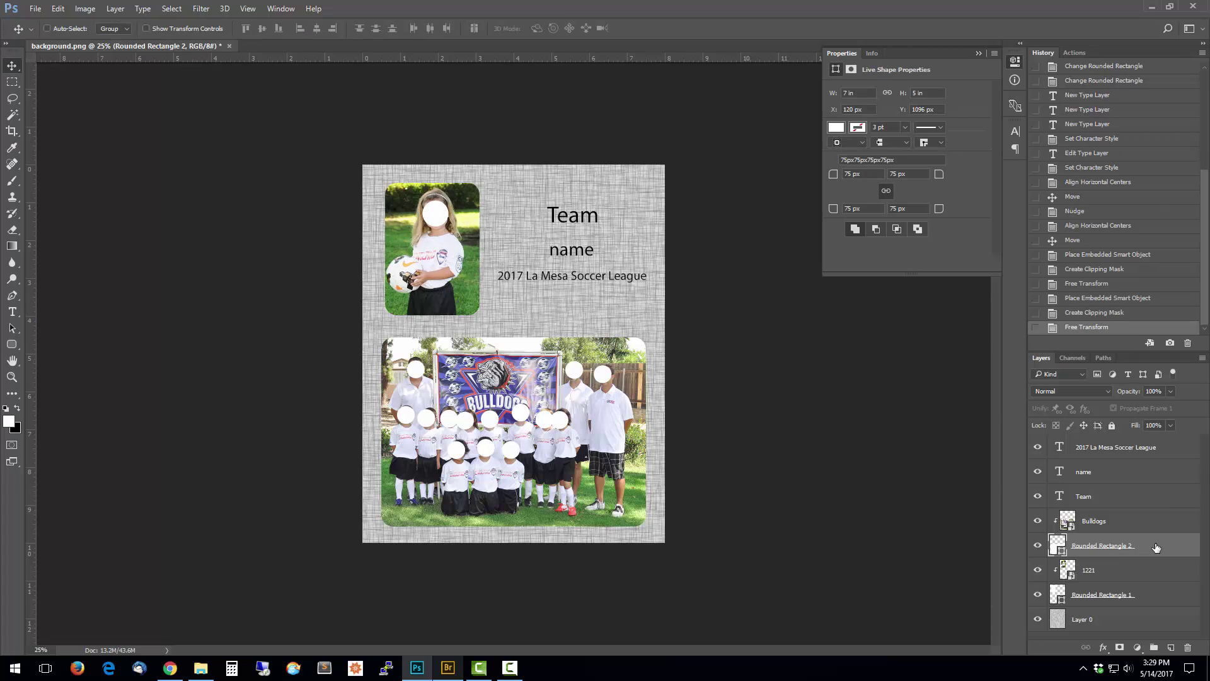
# Add a white stroke and drop shadow to the lower rounded frame
pyautogui.click(698, 431)
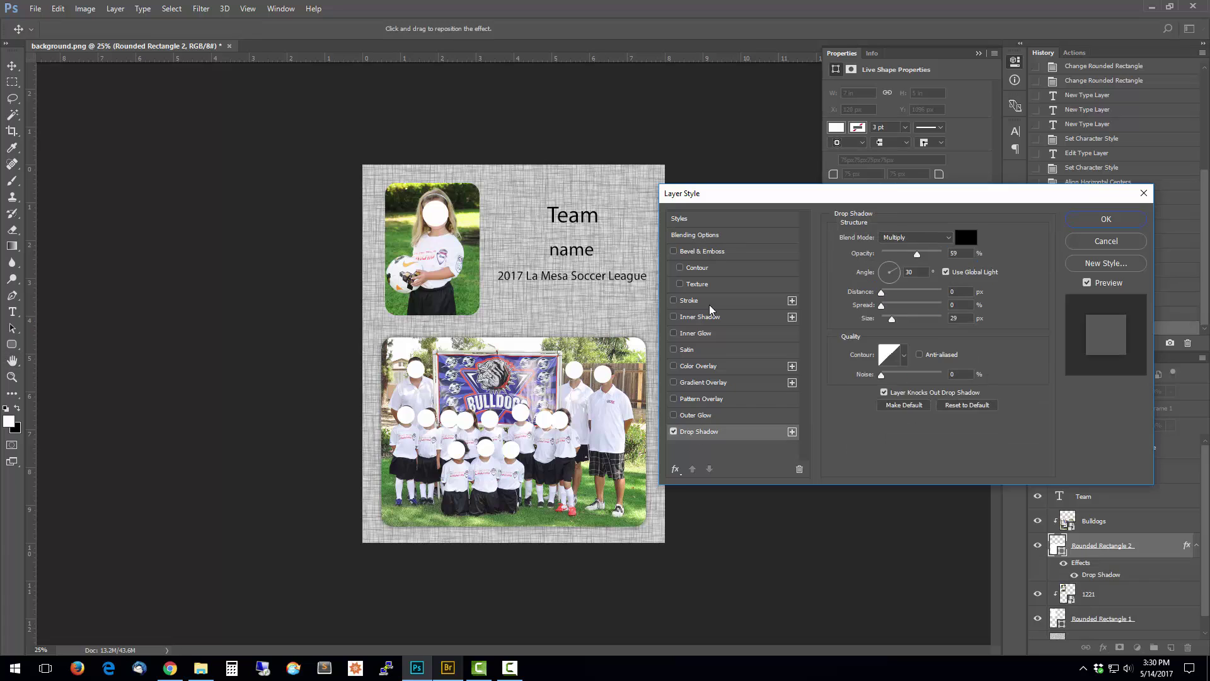
pyautogui.click(698, 252)
pyautogui.click(689, 300)
pyautogui.click(674, 251)
pyautogui.click(718, 431)
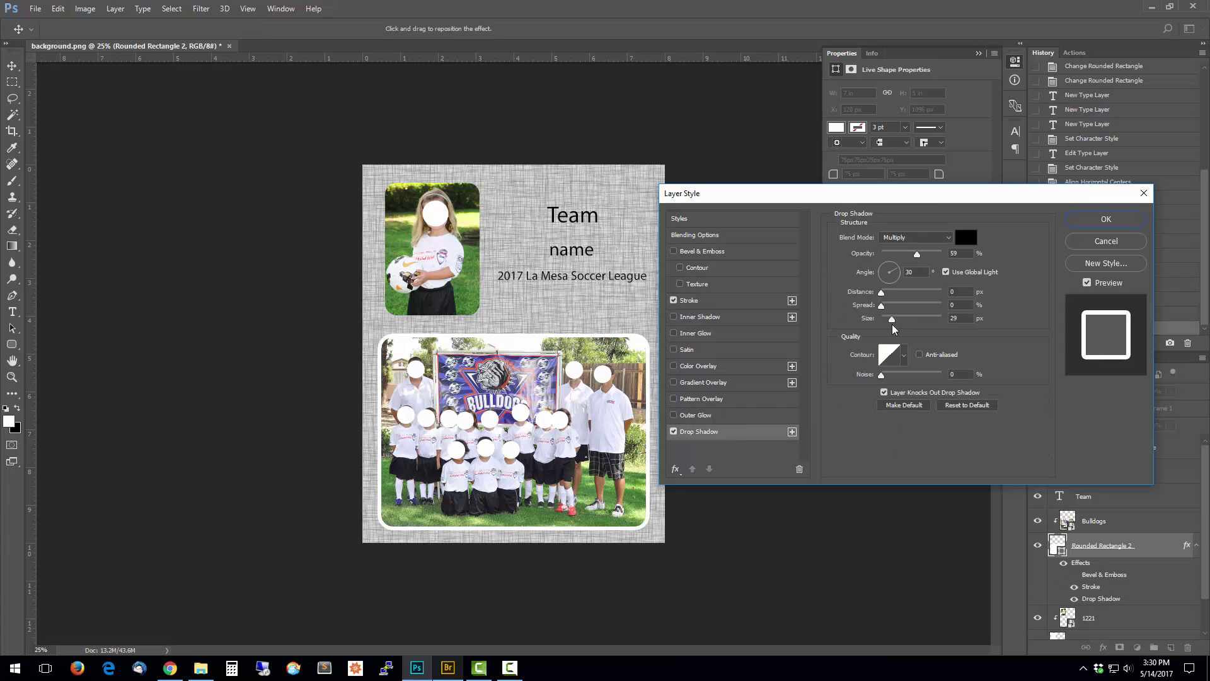
pyautogui.click(1106, 219)
# Copy the lower frame's layer style and paste it onto the upper frame
pyautogui.rightClick(1109, 545)
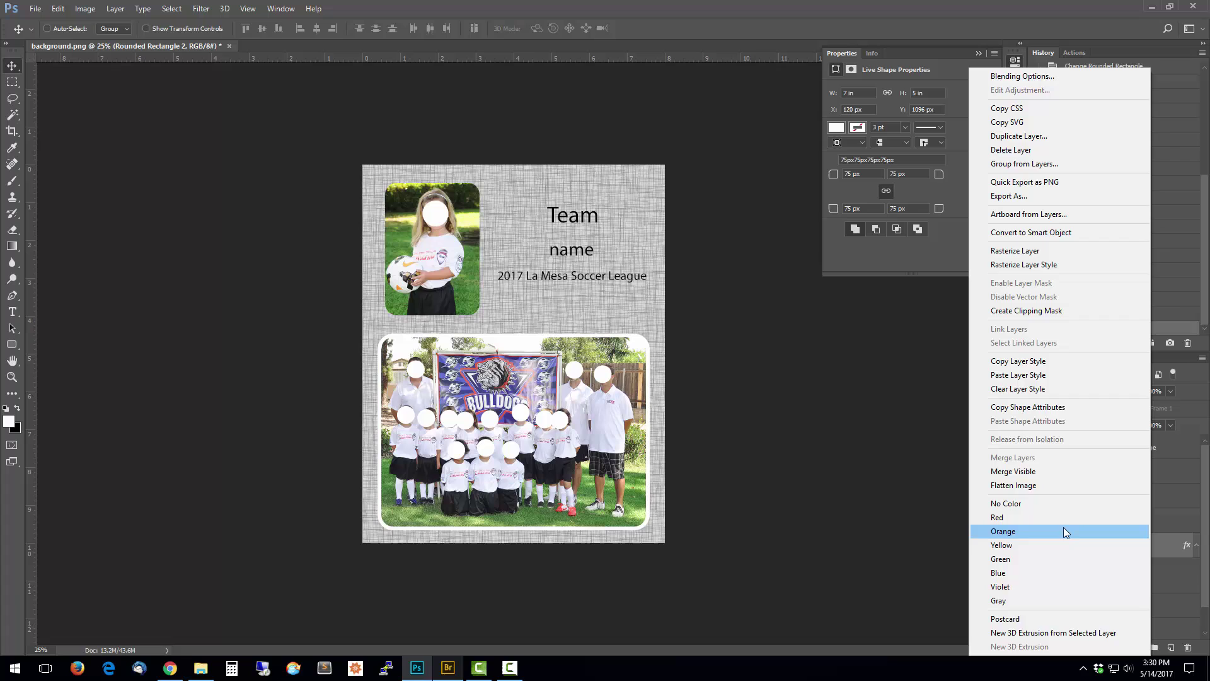
pyautogui.click(1019, 445)
pyautogui.click(1152, 635)
pyautogui.rightClick(1152, 637)
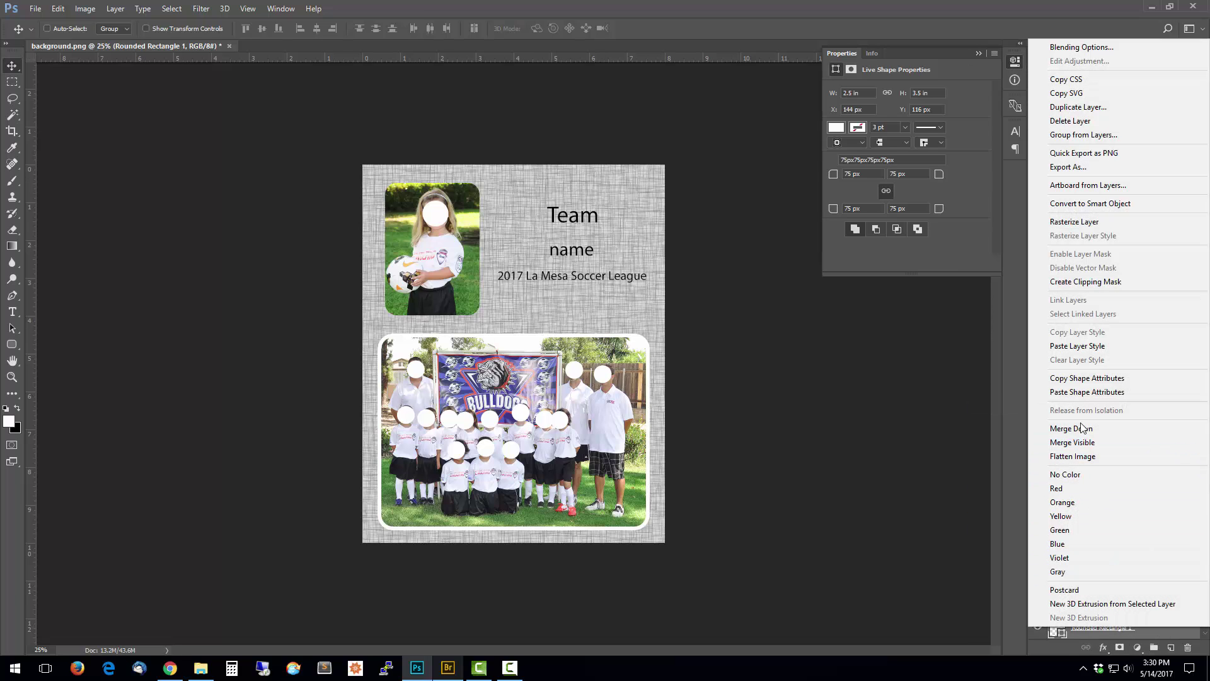
pyautogui.click(1077, 346)
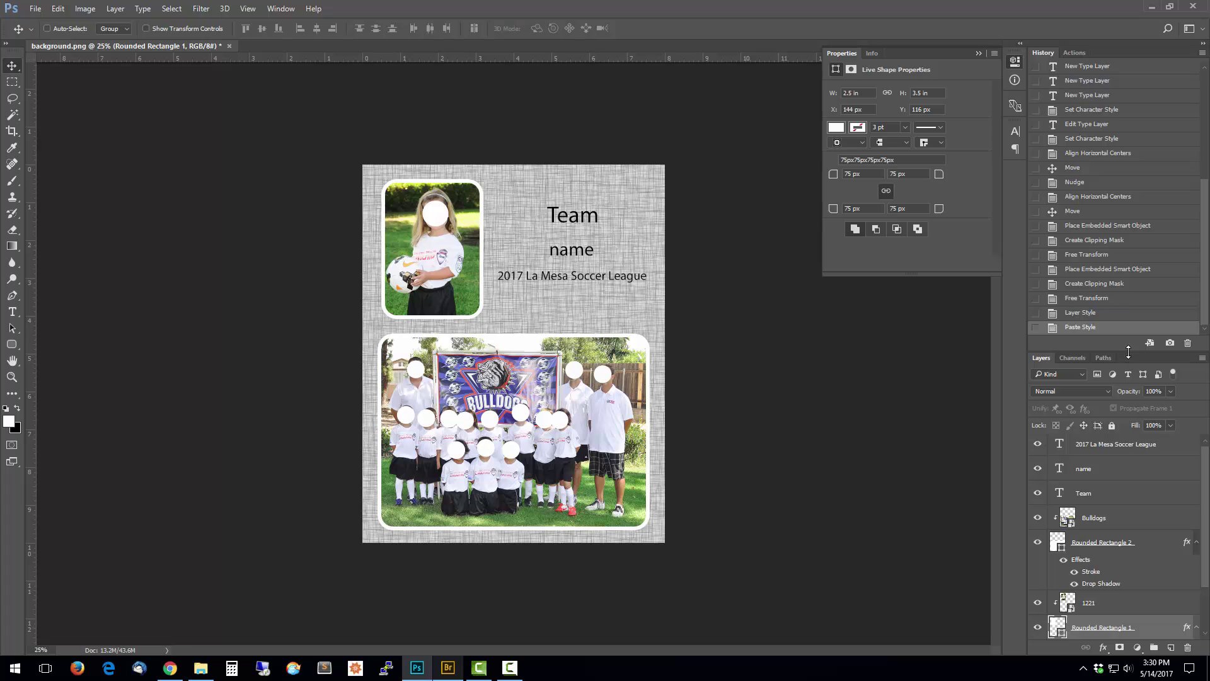
pyautogui.moveTo(1128, 351); pyautogui.dragTo(1126, 196)
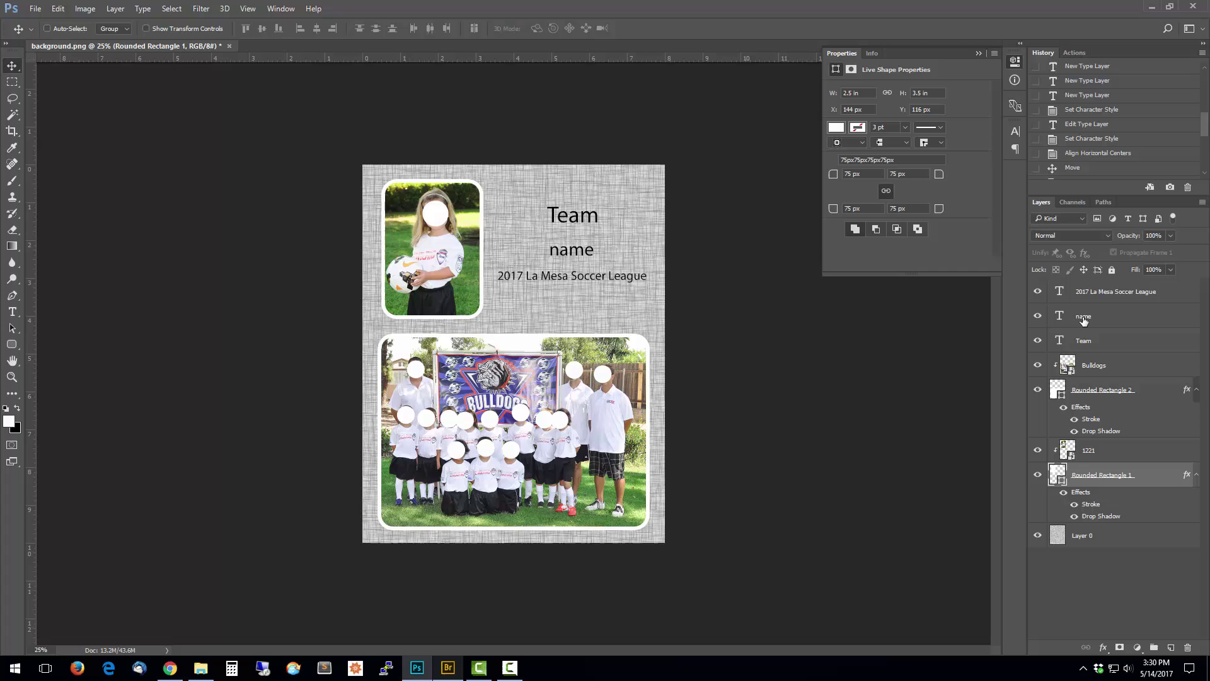
# Rename the Bulldogs layer to teamphoto and the 1221 layer to individualphoto
pyautogui.doubleClick(1092, 366)
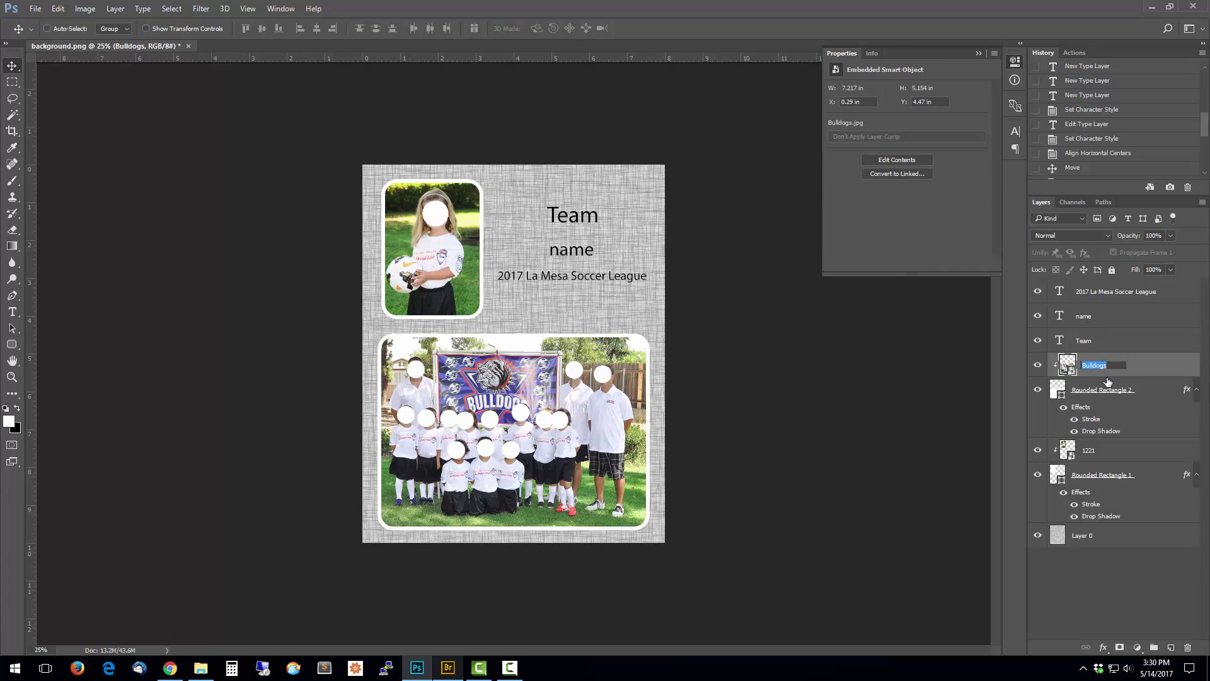
pyautogui.write('teamphoto')
pyautogui.press('Return')
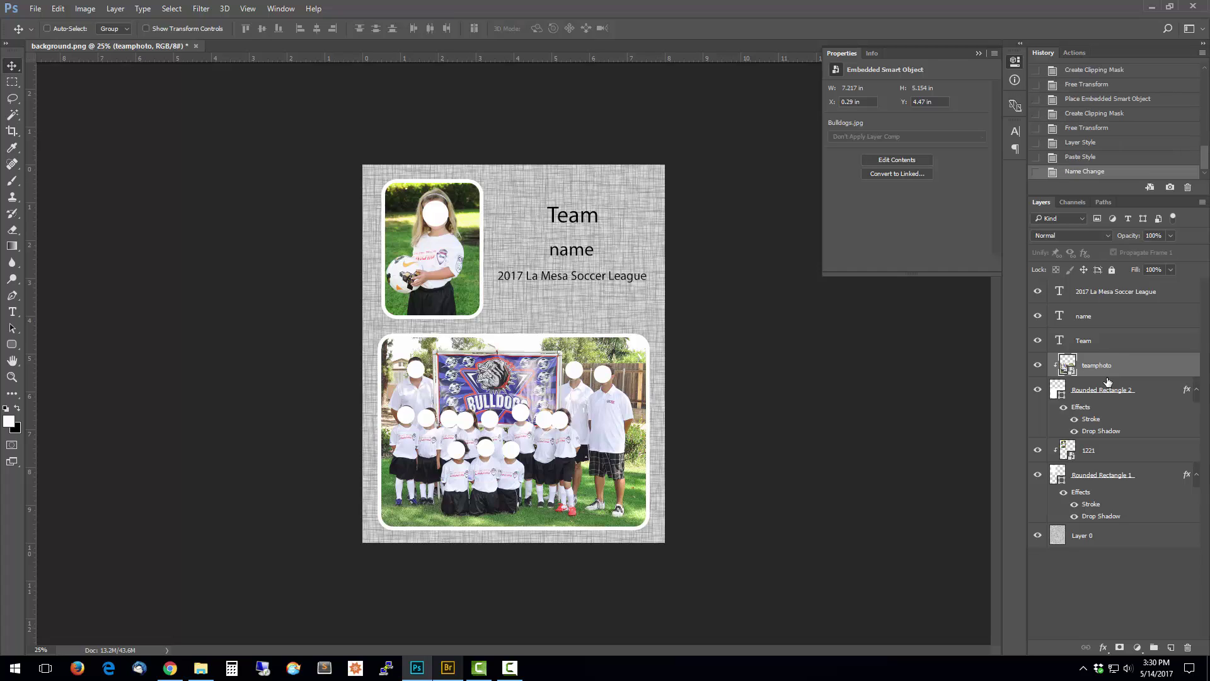
pyautogui.doubleClick(1088, 450)
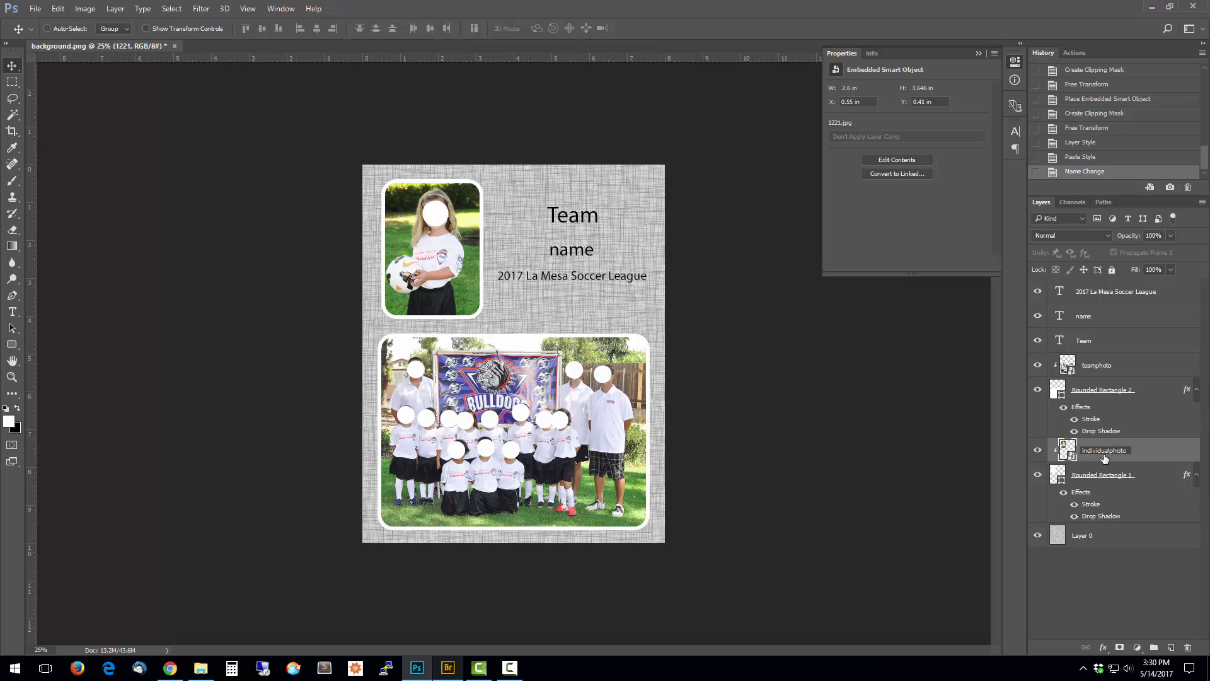
pyautogui.press('Return')
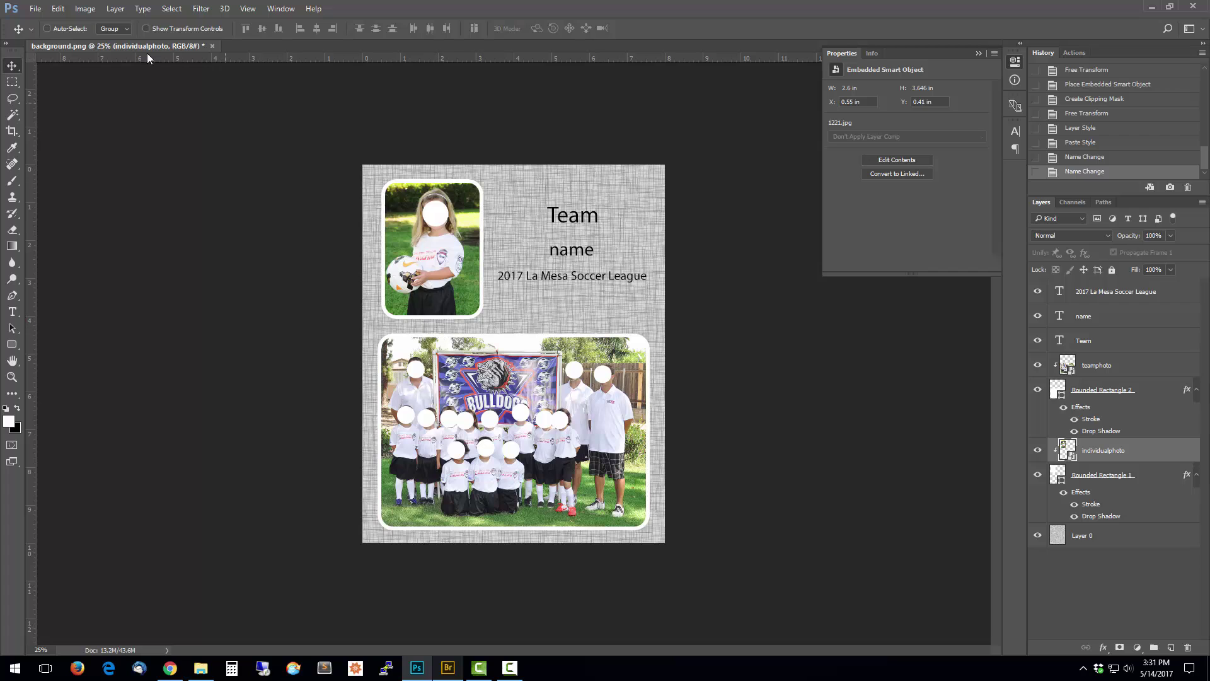
# Save the layout as memory-mate.psd, accepting Maximize Compatibility
pyautogui.click(36, 9)
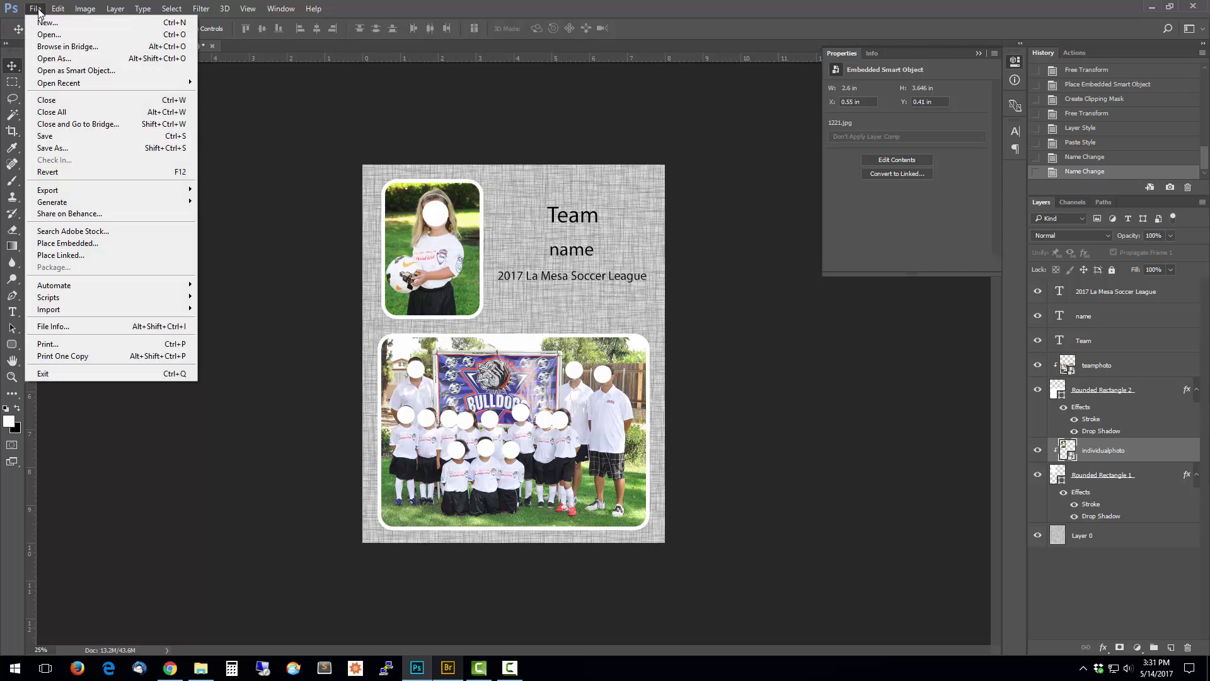
pyautogui.click(63, 148)
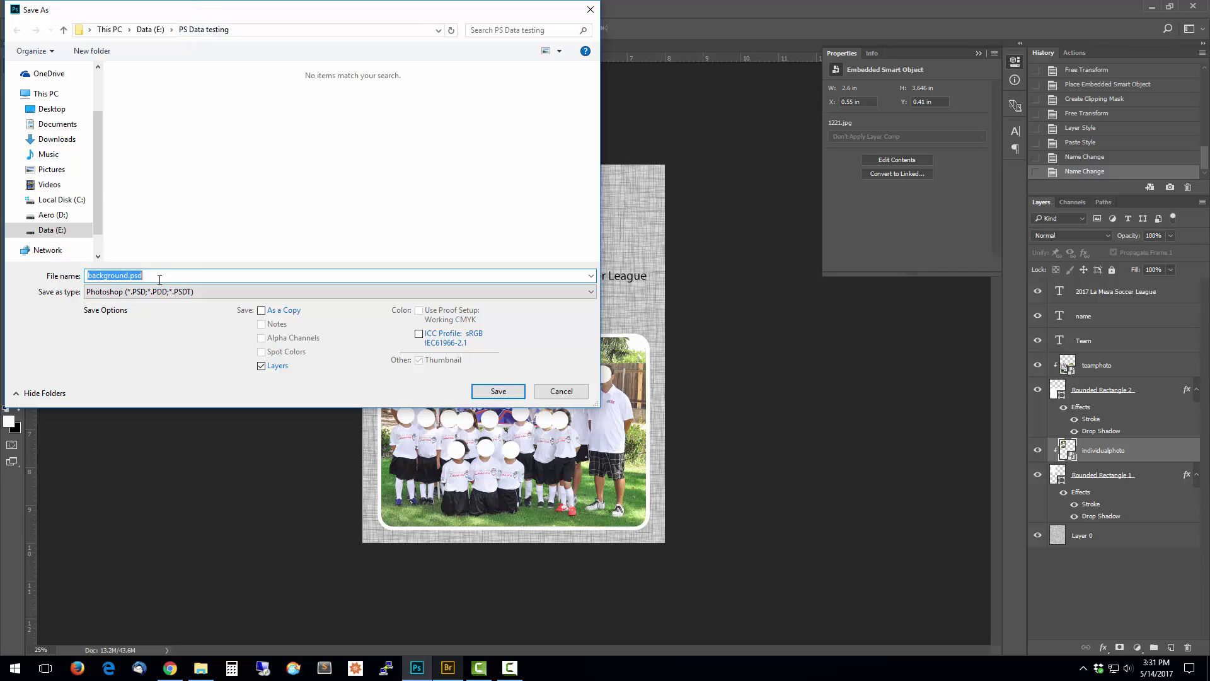
pyautogui.write('memory-mate')
pyautogui.press('Return')
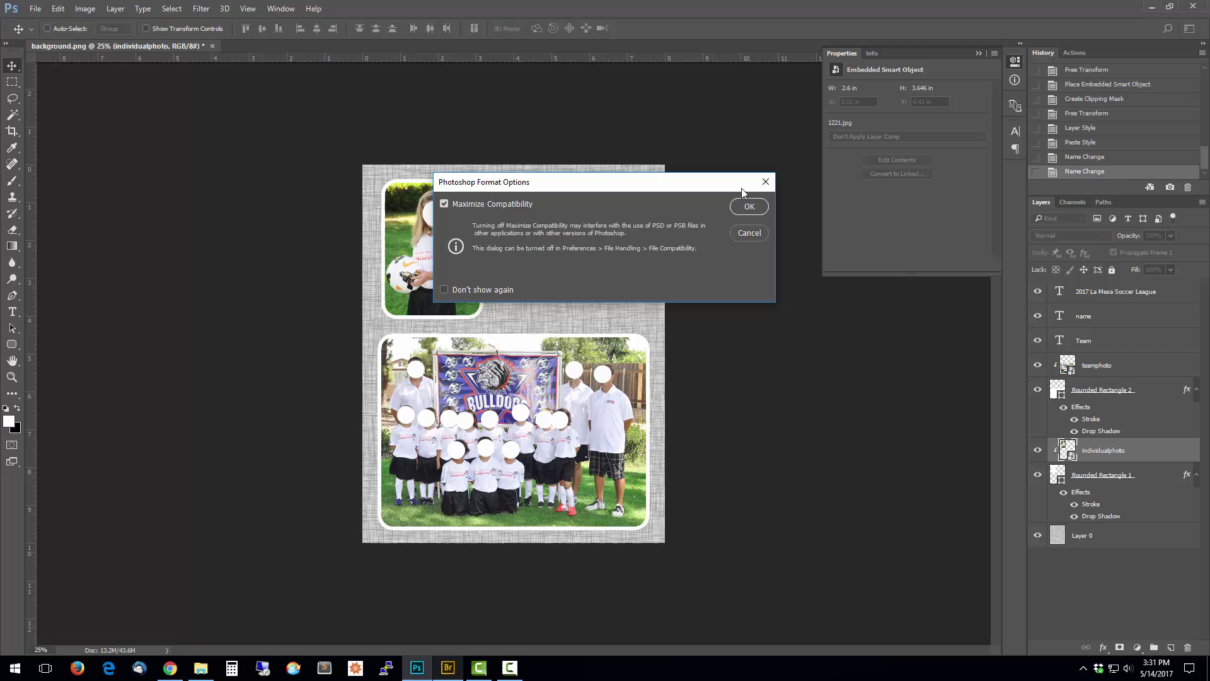
pyautogui.click(749, 206)
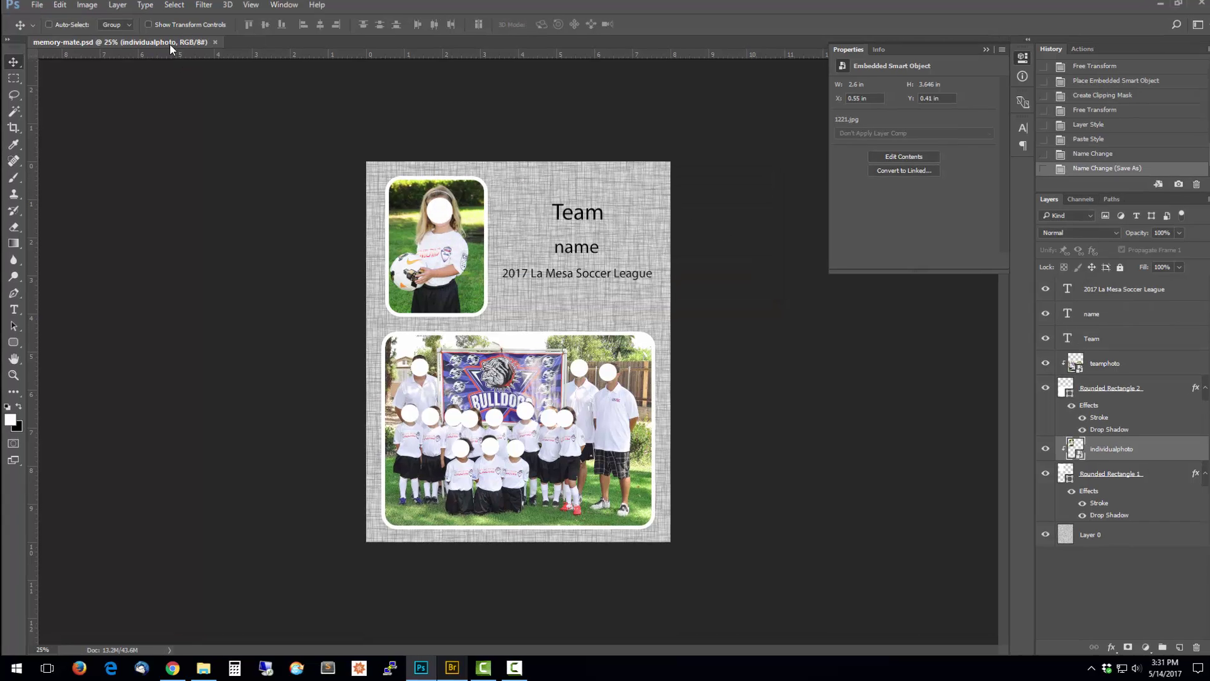
pyautogui.click(172, 667)
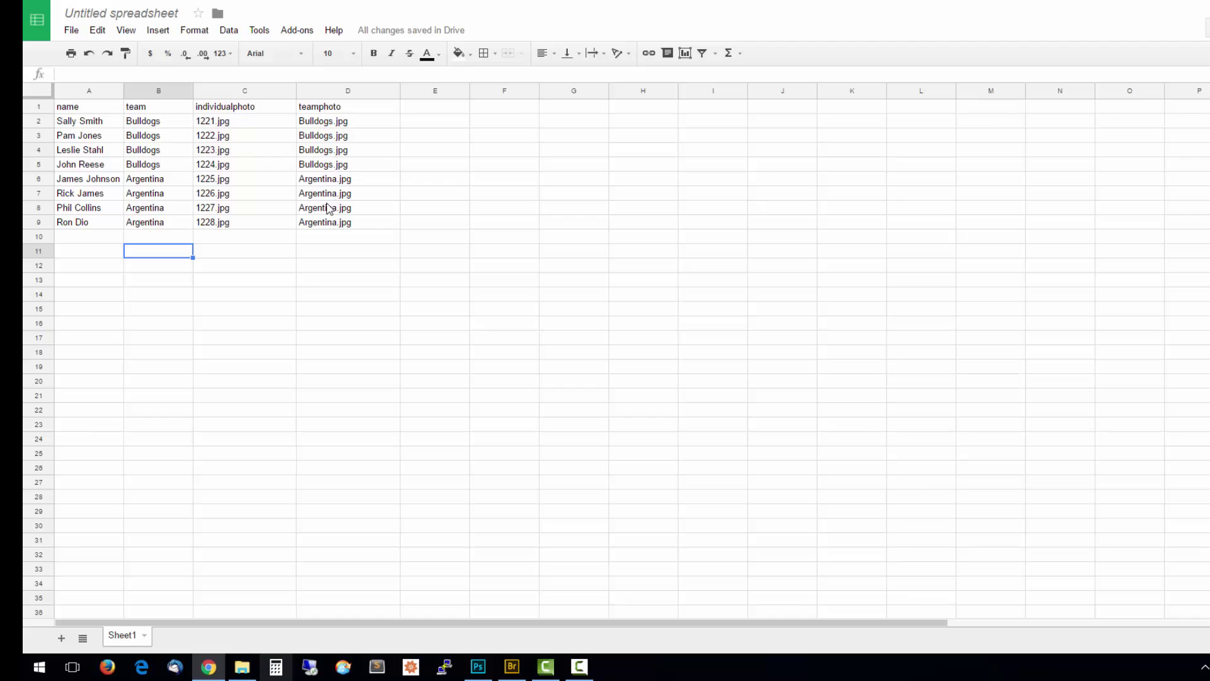
pyautogui.click(512, 666)
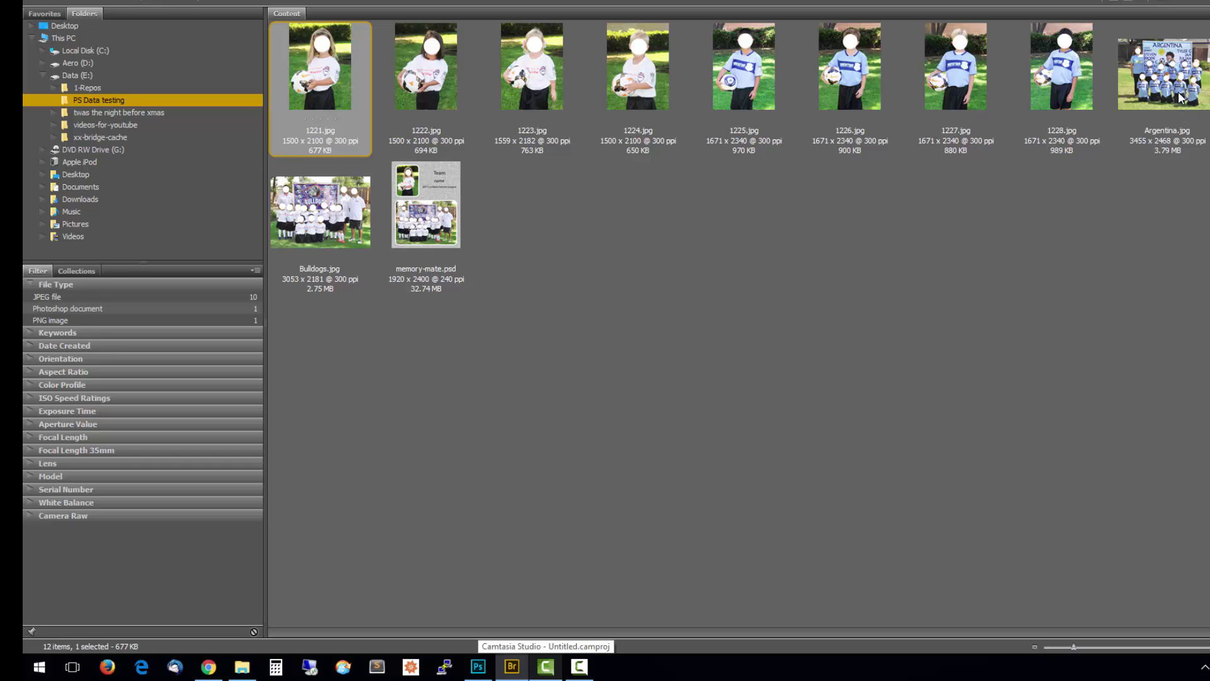
pyautogui.click(209, 667)
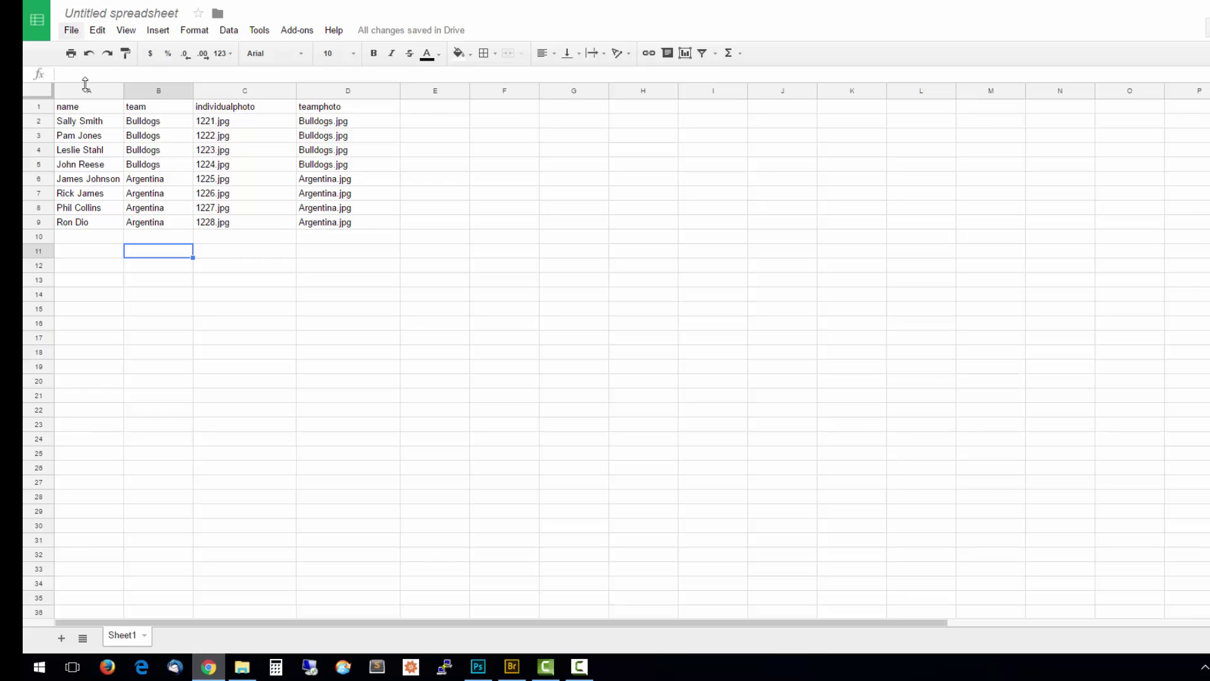
# Download the current player sheet as a comma-separated values (.csv) file
pyautogui.click(71, 31)
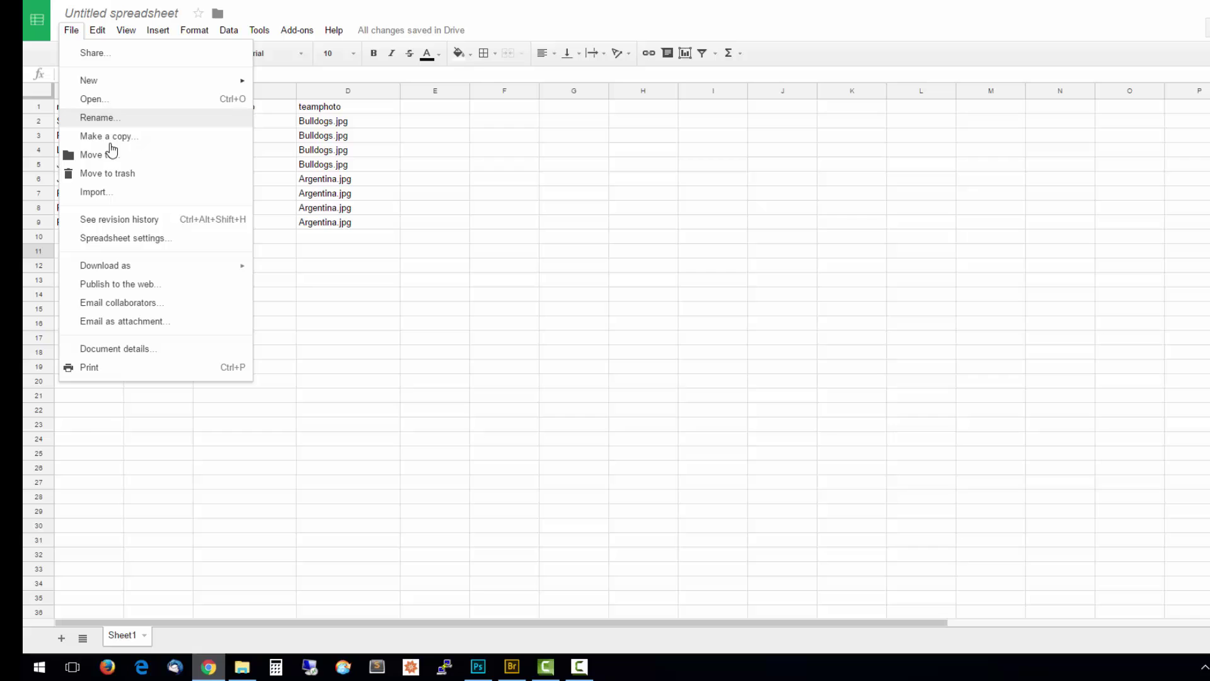
pyautogui.moveTo(189, 265)
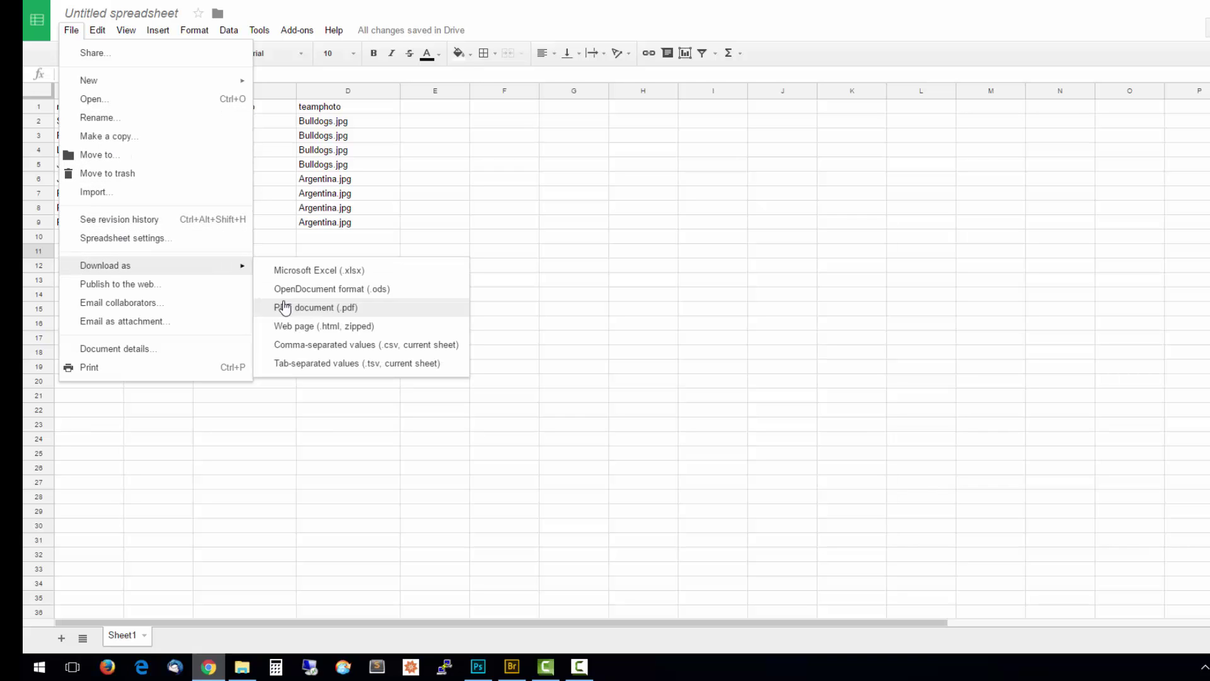
pyautogui.click(311, 346)
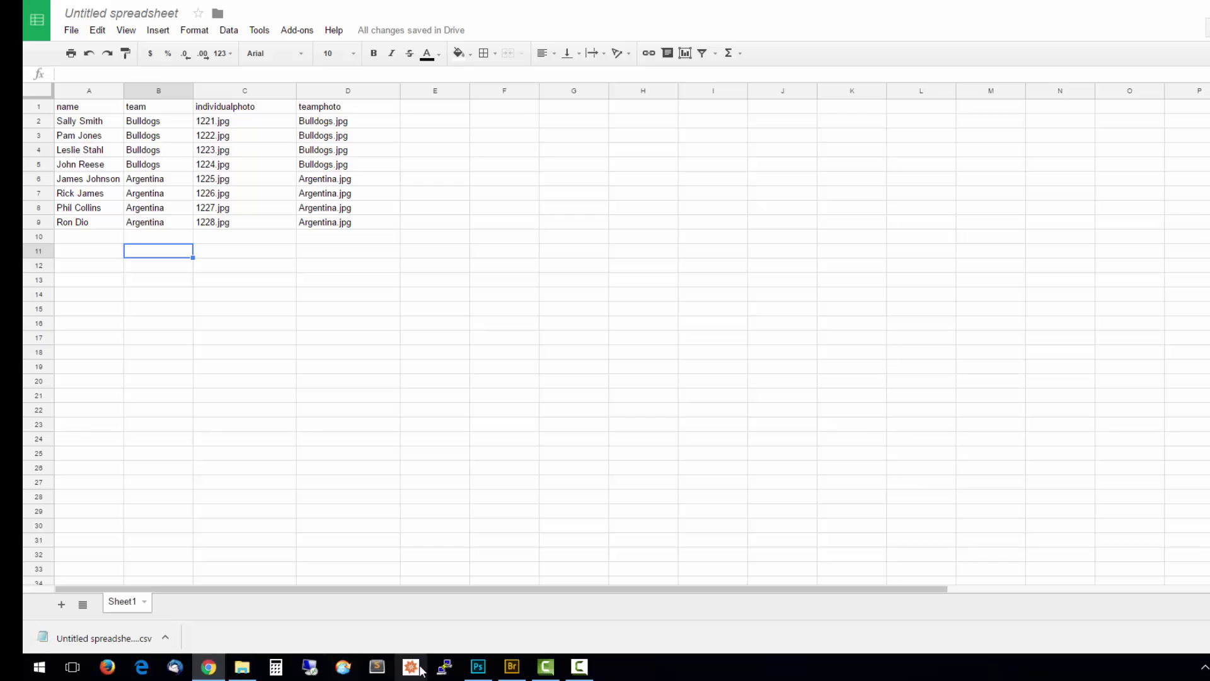
# Paste the exported CSV into the PS Data testing folder and check its contents
pyautogui.click(242, 667)
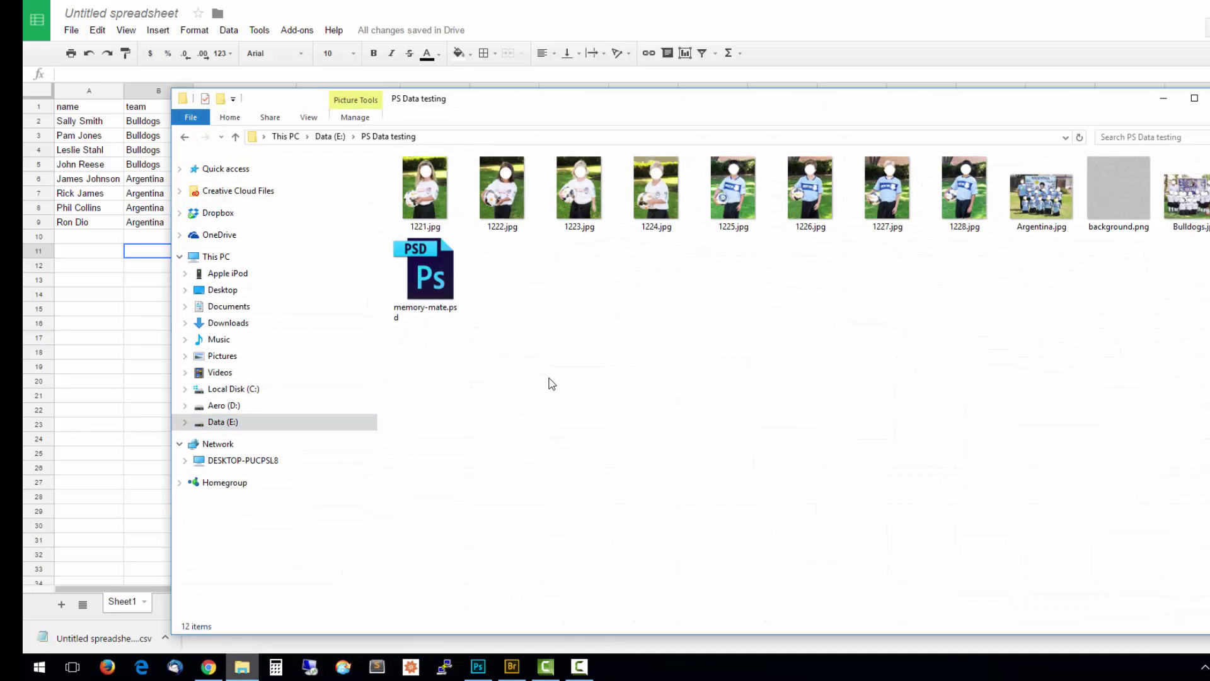
pyautogui.hotkey('ctrl', 'v')
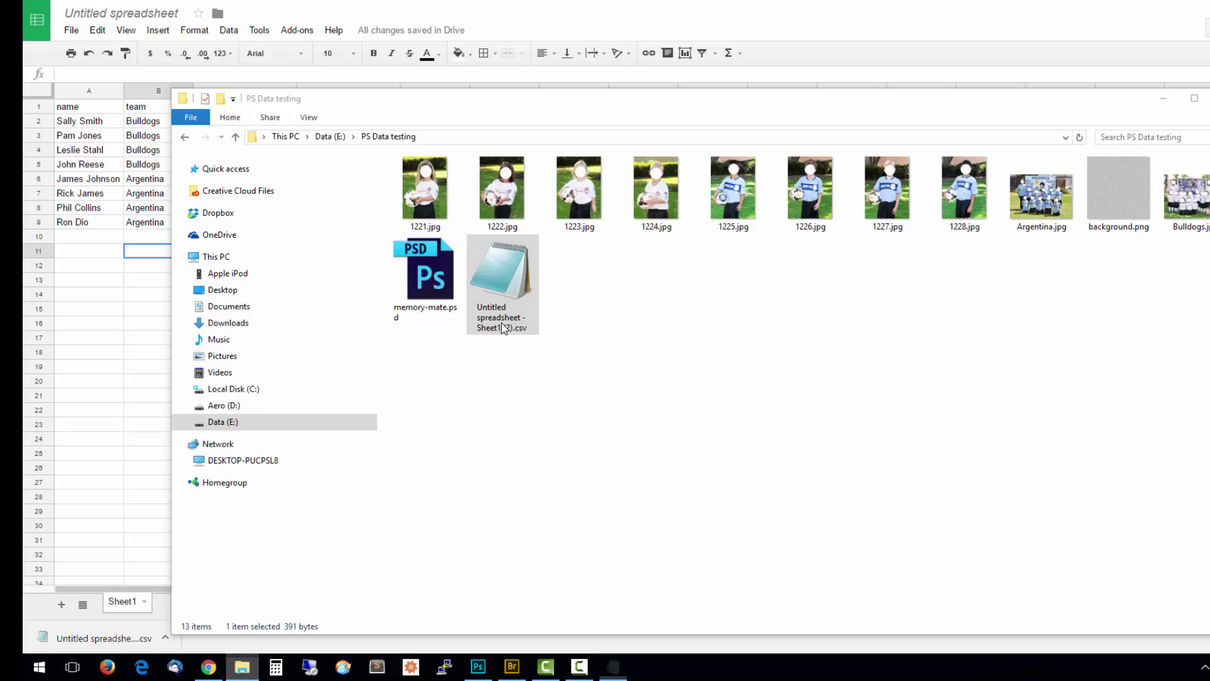
pyautogui.doubleClick(502, 323)
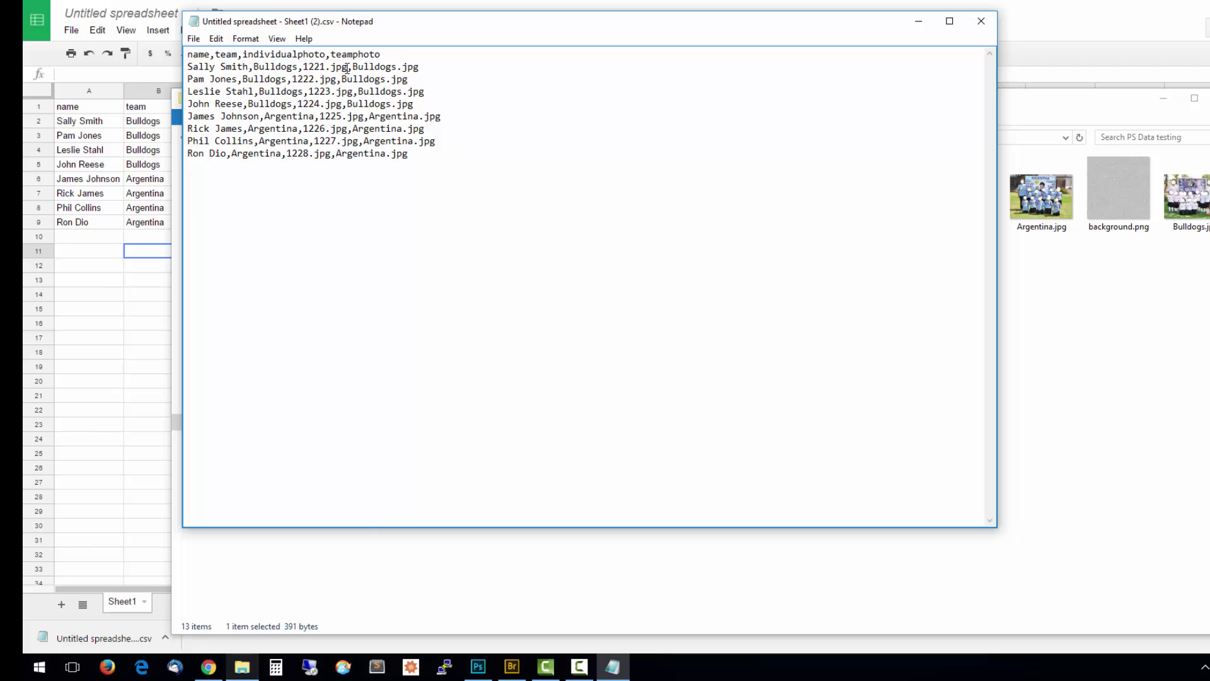
pyautogui.click(981, 22)
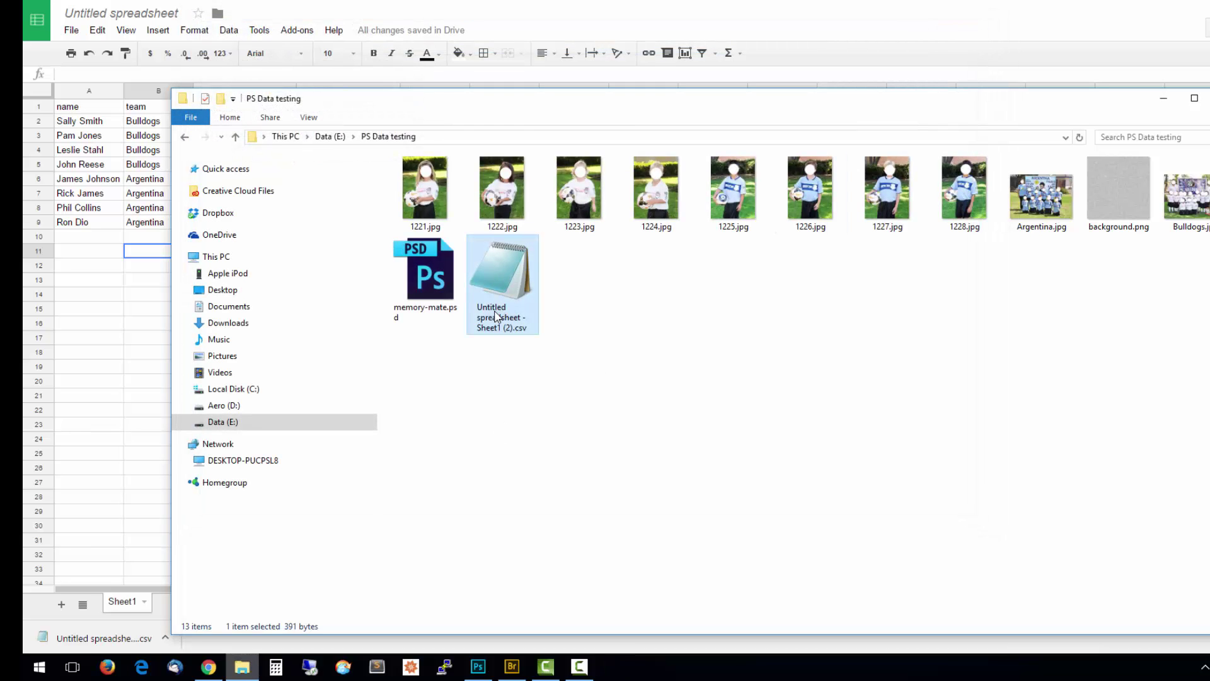
# Rename the CSV file to soccer-data.csv
pyautogui.click(496, 315)
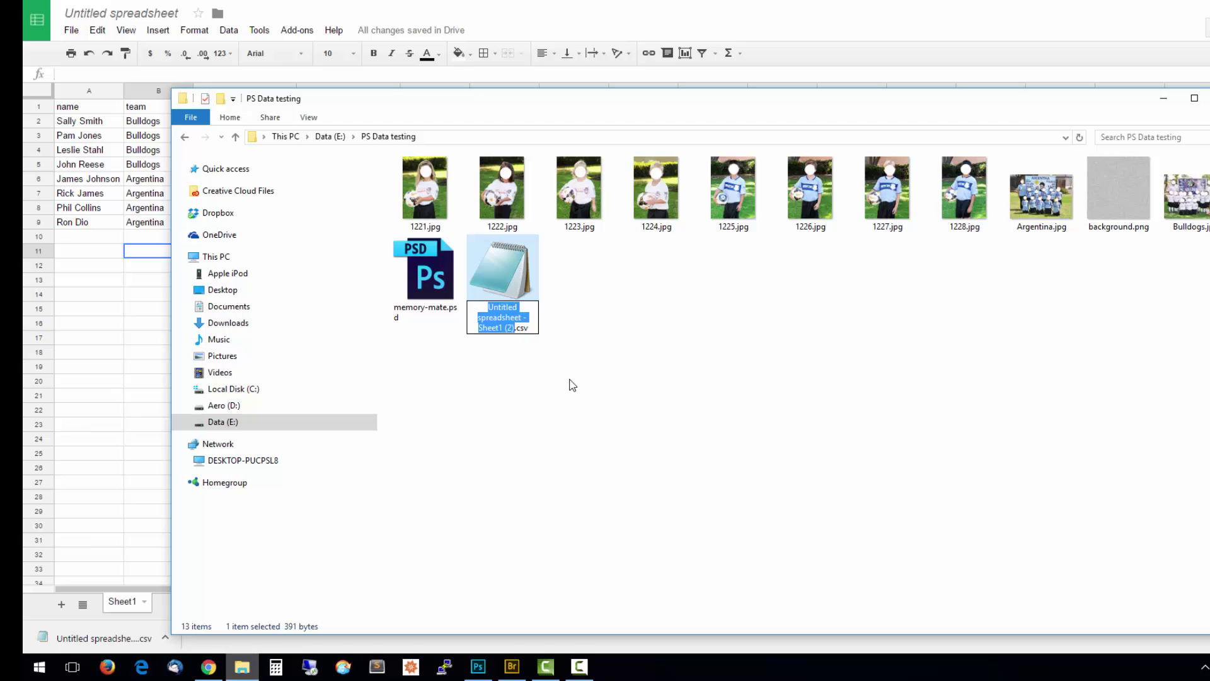
pyautogui.write('soccer')
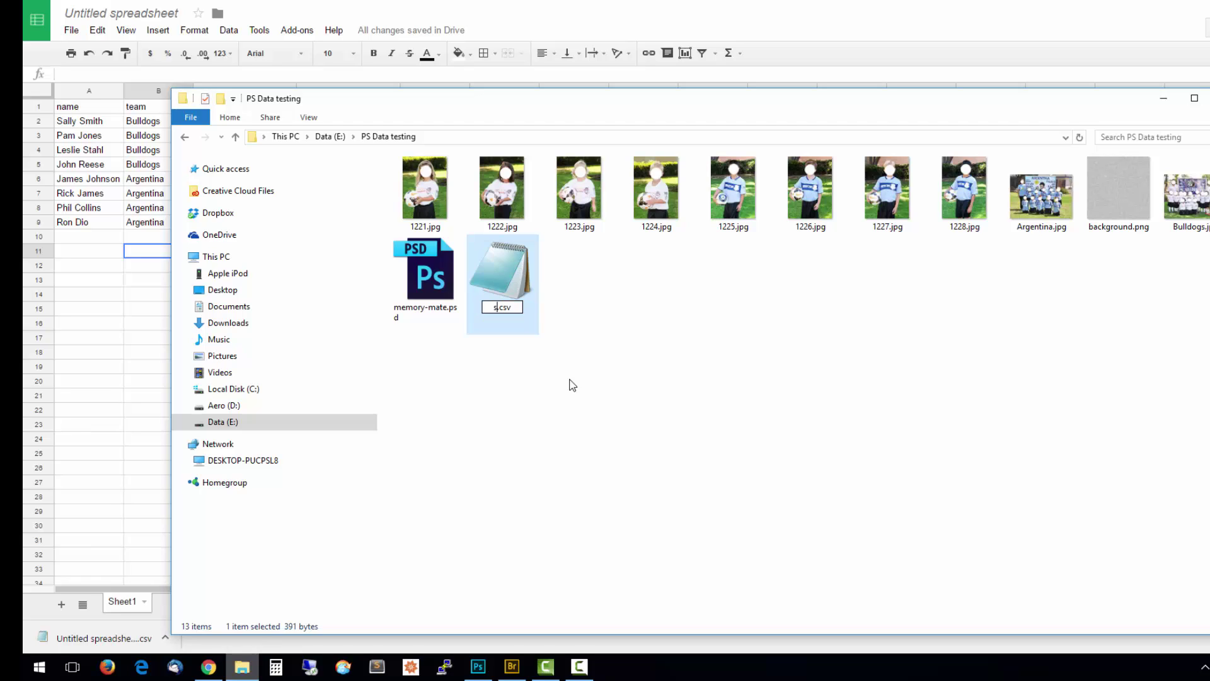
pyautogui.write('-data')
pyautogui.press('Return')
pyautogui.click(479, 667)
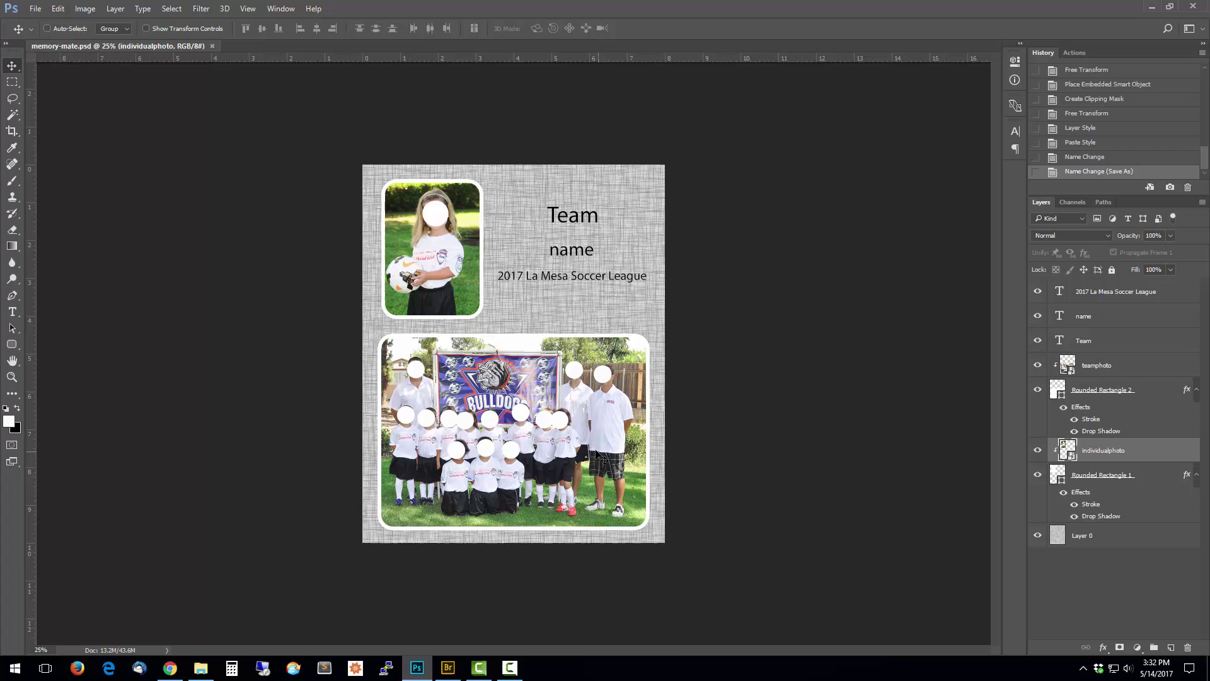
# Give the name text layer a Text Replacement variable called name
pyautogui.click(86, 9)
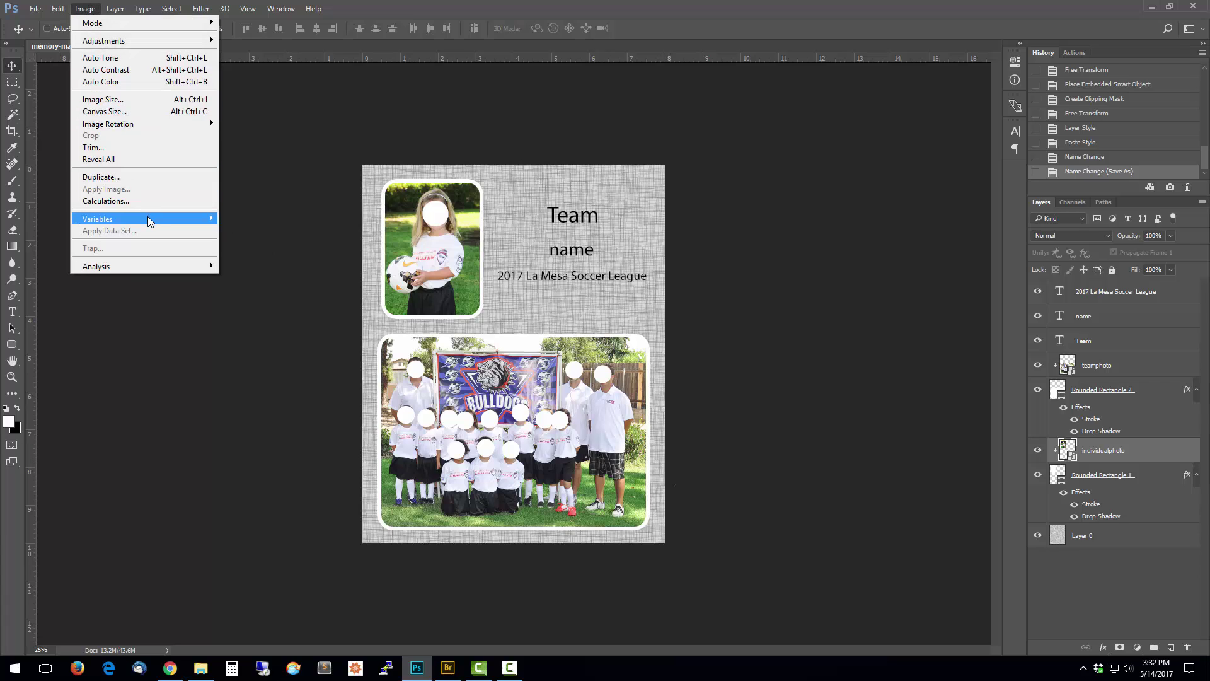
pyautogui.moveTo(156, 216)
pyautogui.click(240, 219)
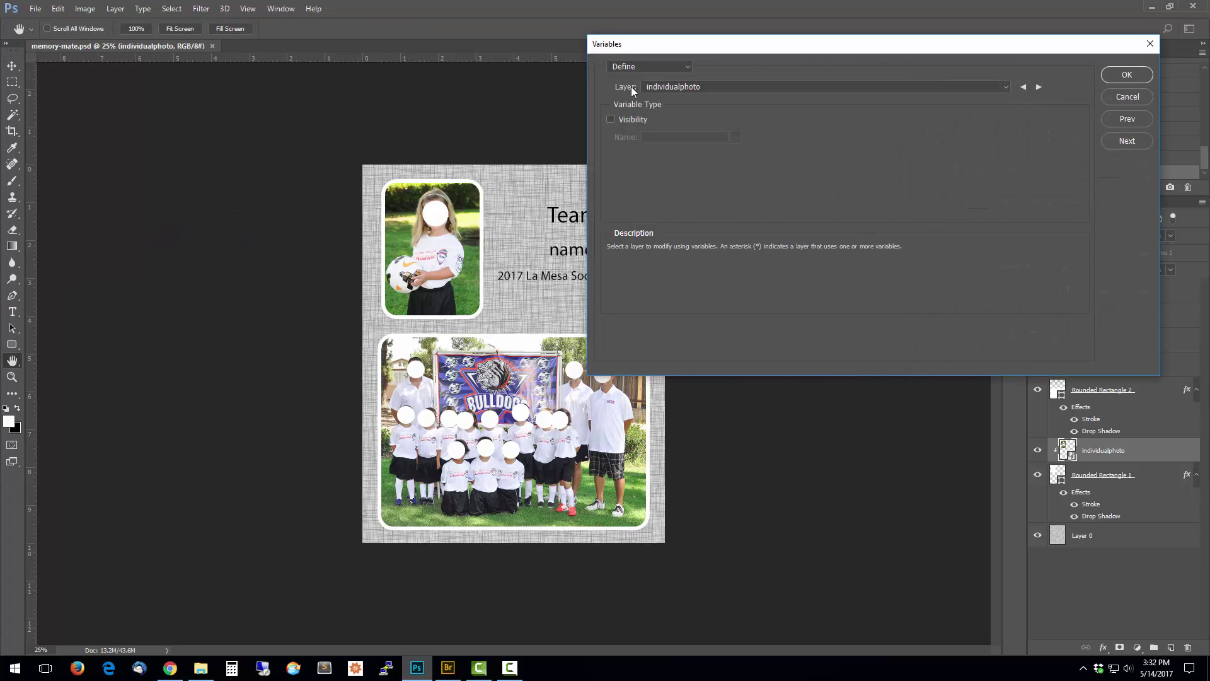
pyautogui.click(1007, 88)
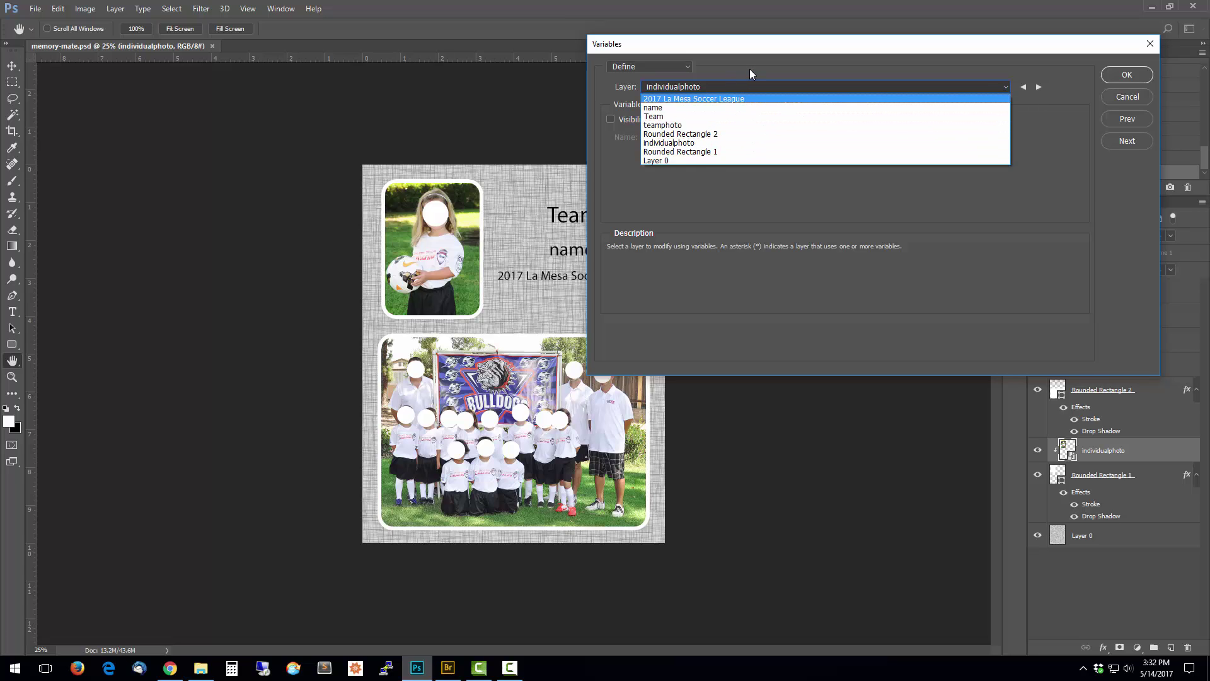
pyautogui.click(679, 109)
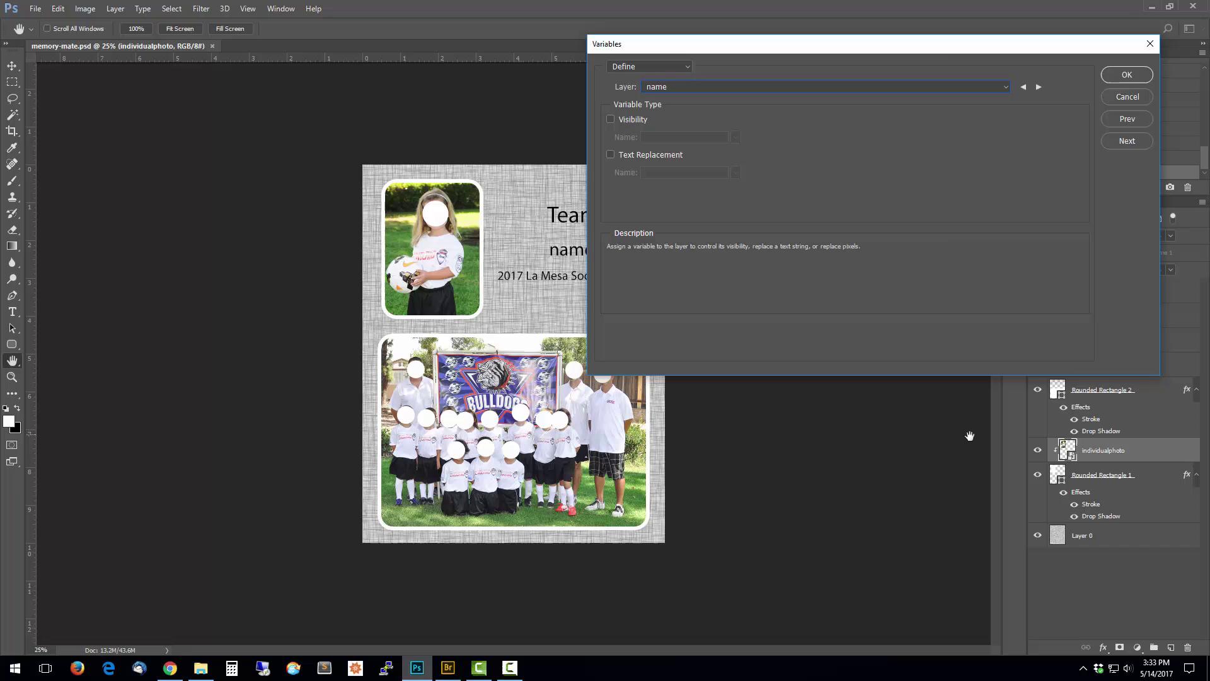
pyautogui.moveTo(947, 51); pyautogui.dragTo(746, 111)
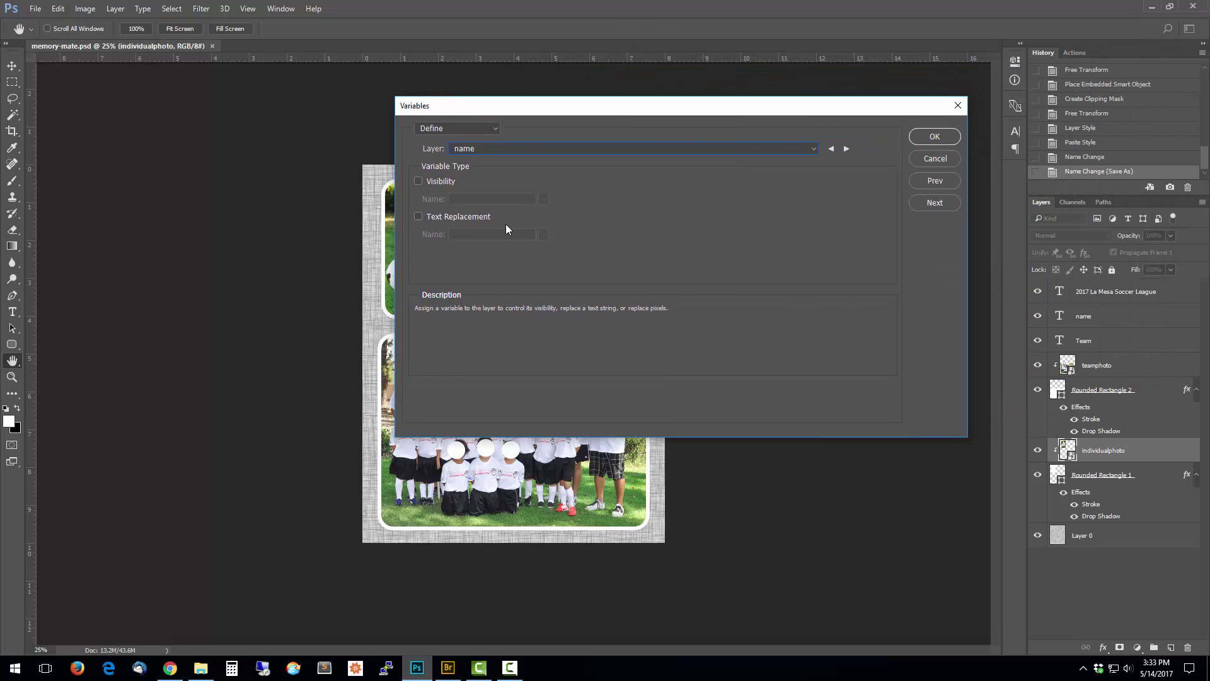
pyautogui.click(417, 217)
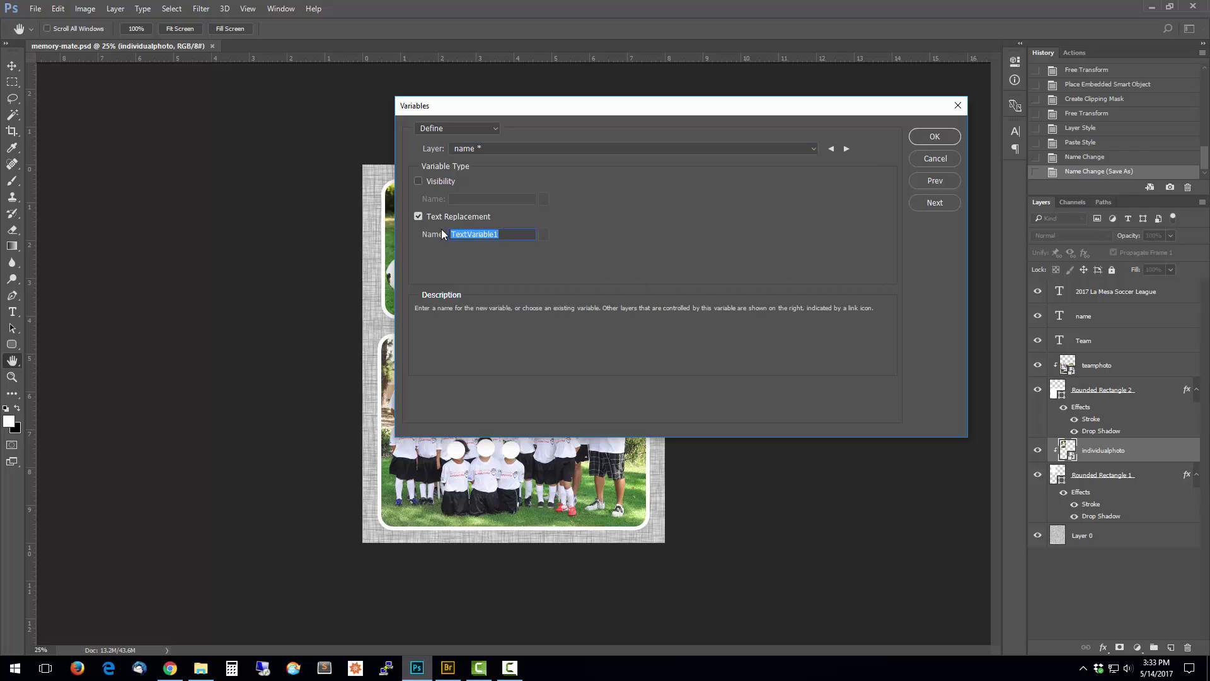
pyautogui.write('name')
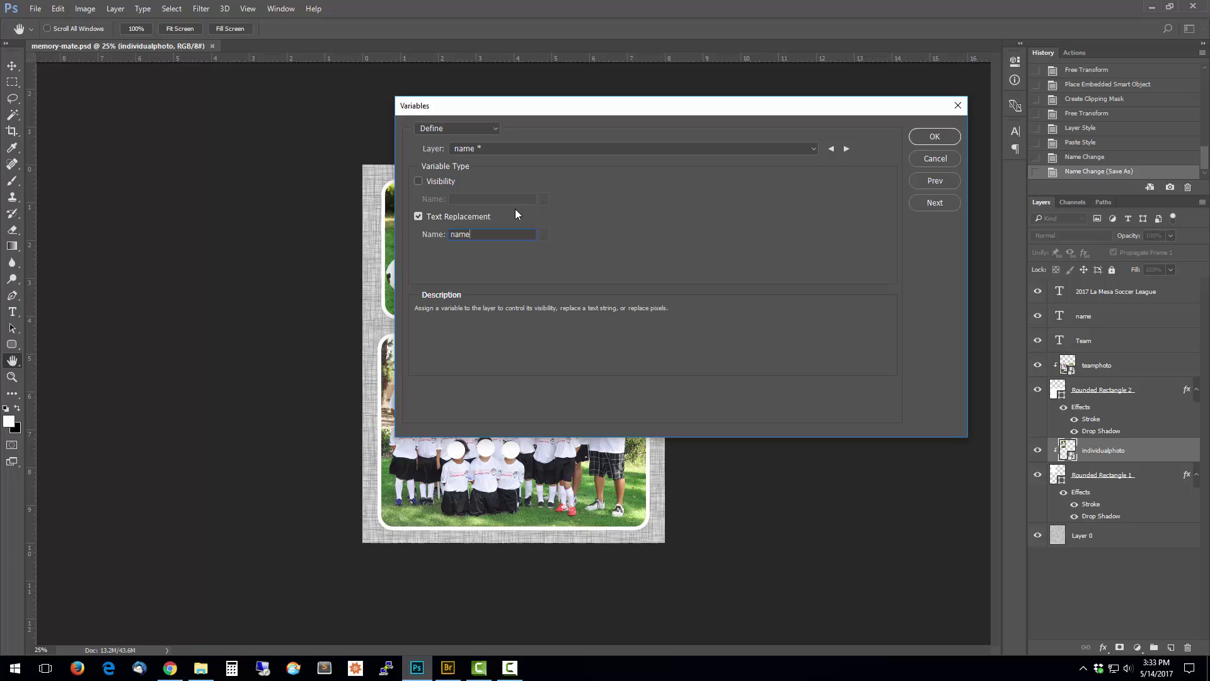
# Give the Team text layer a Text Replacement variable called team
pyautogui.click(846, 149)
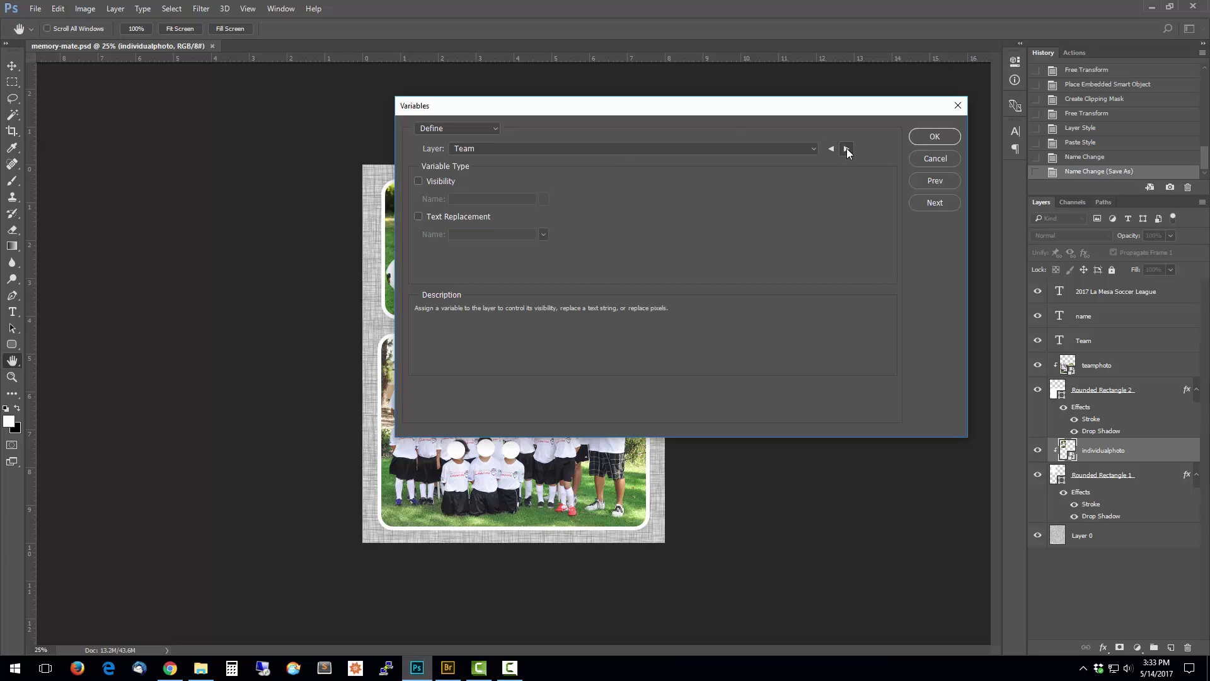
pyautogui.click(419, 216)
pyautogui.doubleClick(504, 233)
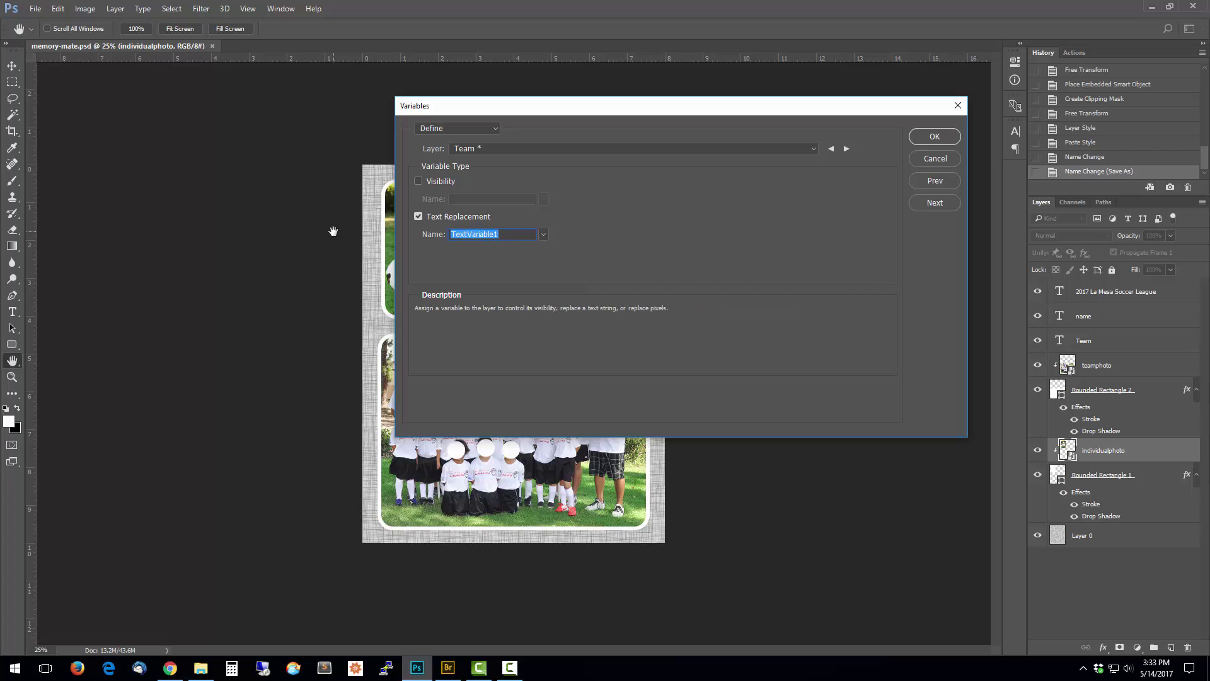
pyautogui.write('team')
pyautogui.click(847, 148)
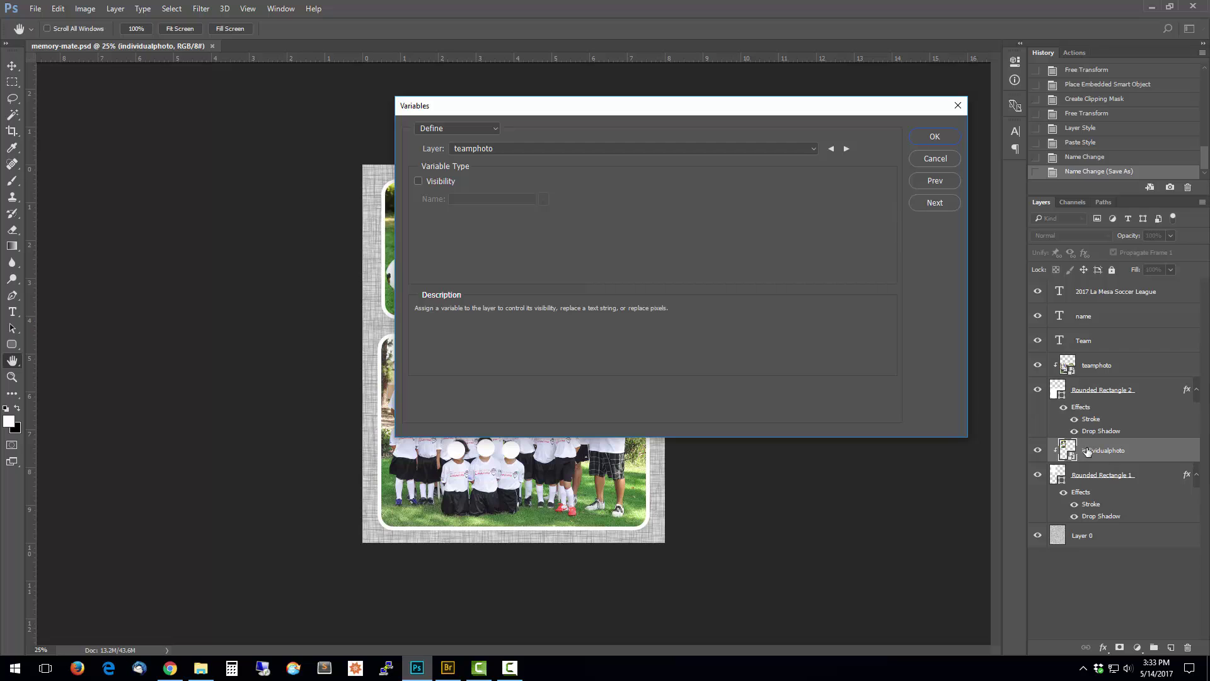
# Rasterize the individualphoto and teamphoto layers, then save memory-mate.psd
pyautogui.click(948, 137)
pyautogui.rightClick(1140, 458)
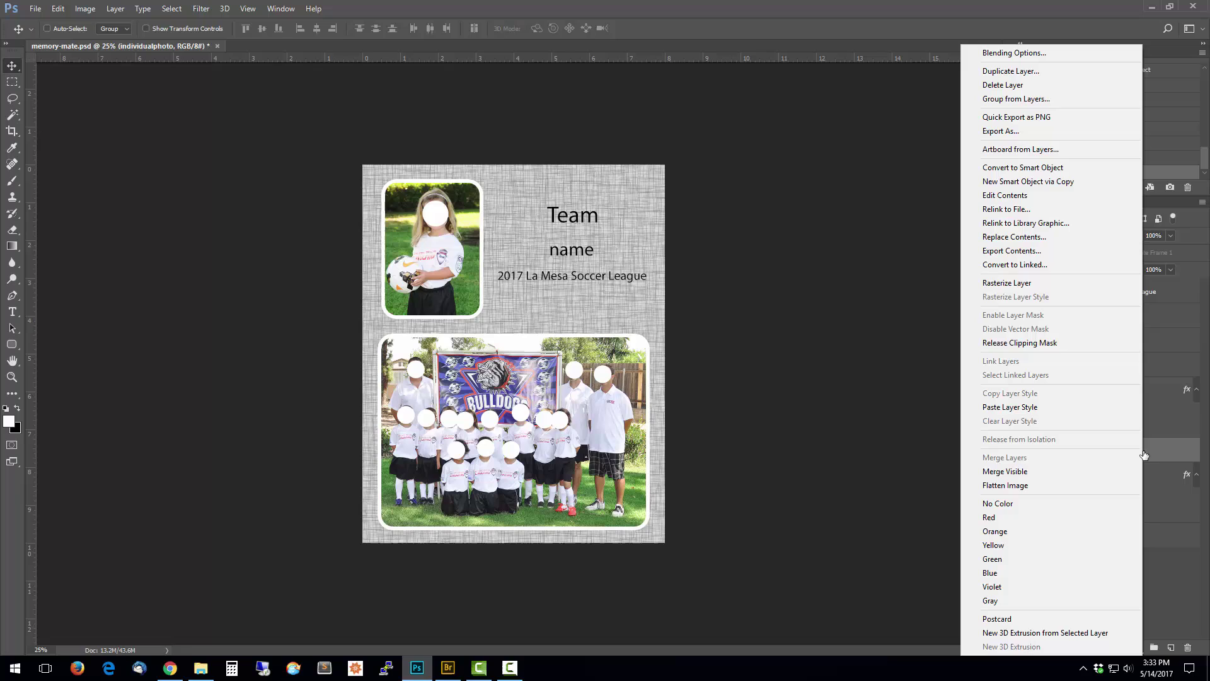
pyautogui.click(1030, 284)
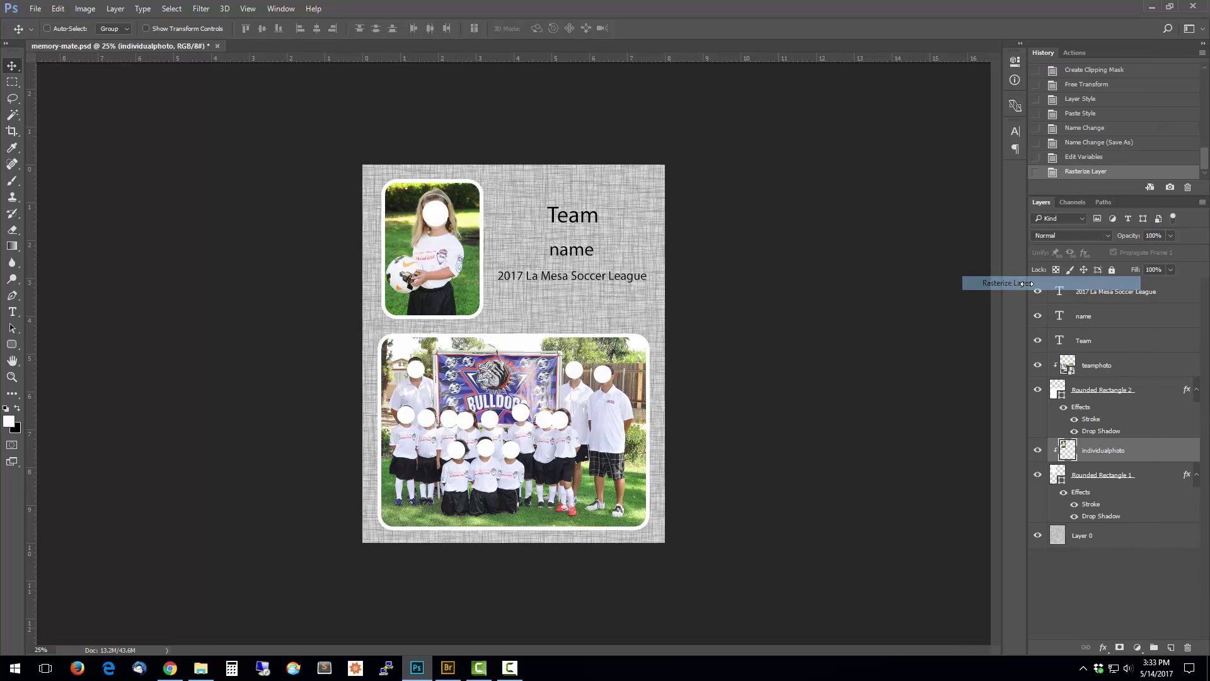
pyautogui.click(1139, 367)
pyautogui.rightClick(1139, 367)
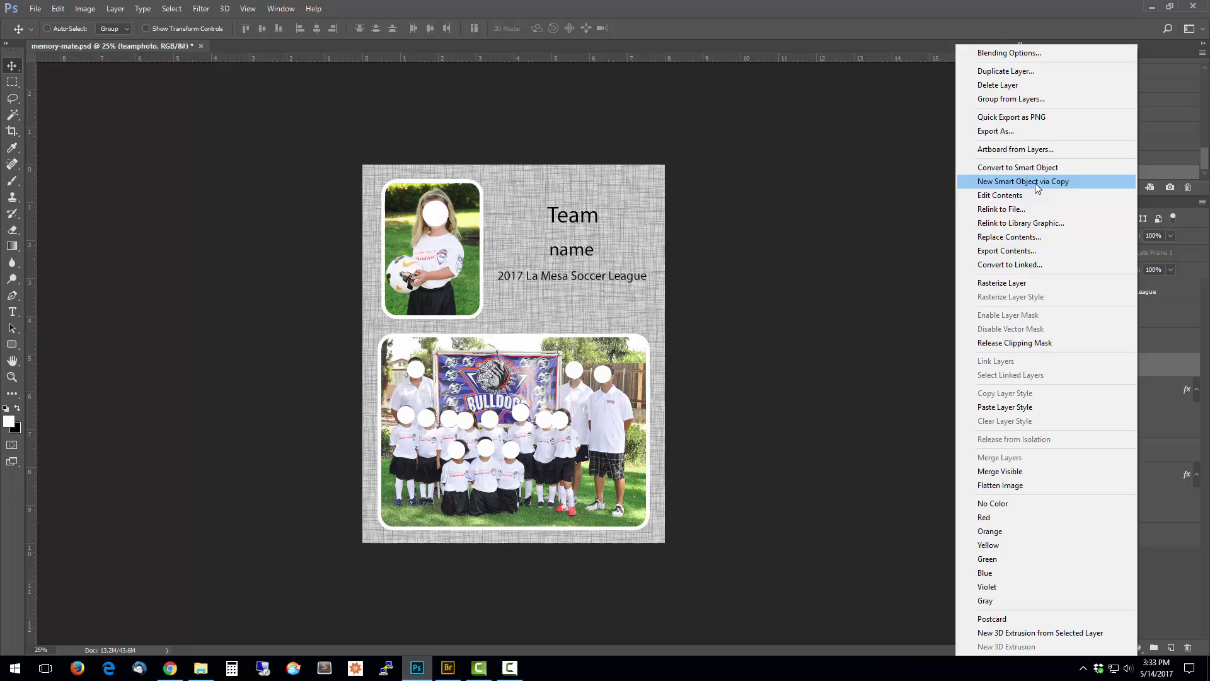
pyautogui.click(1036, 283)
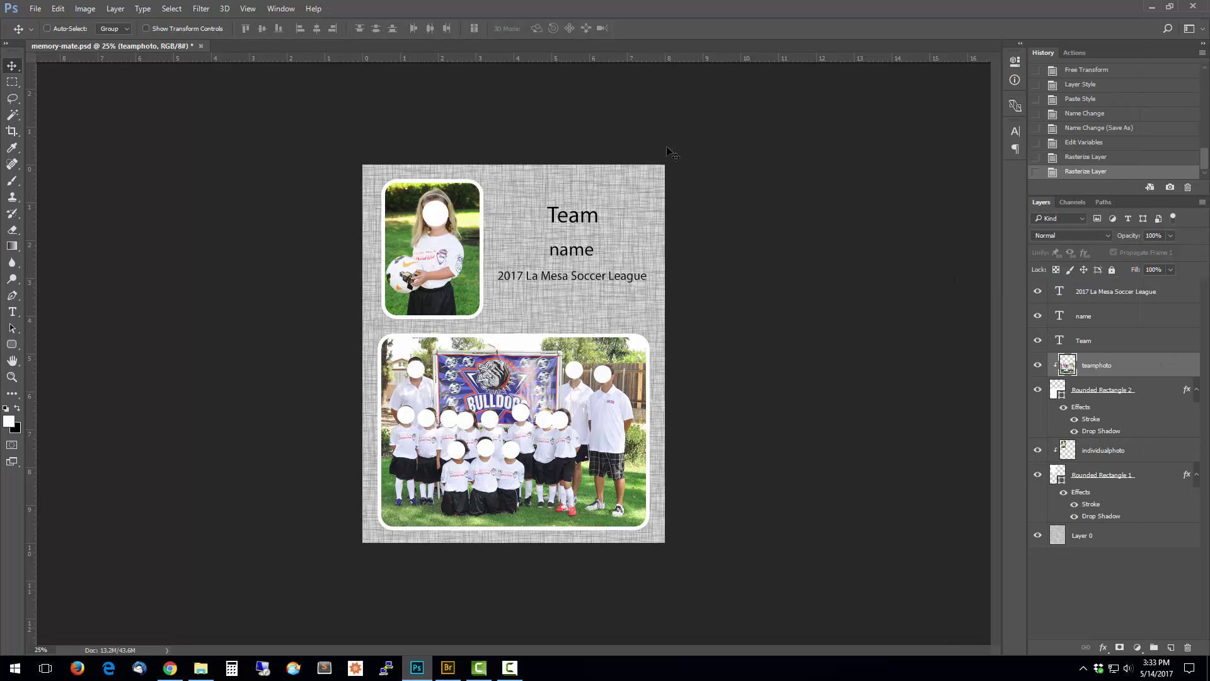
pyautogui.click(43, 10)
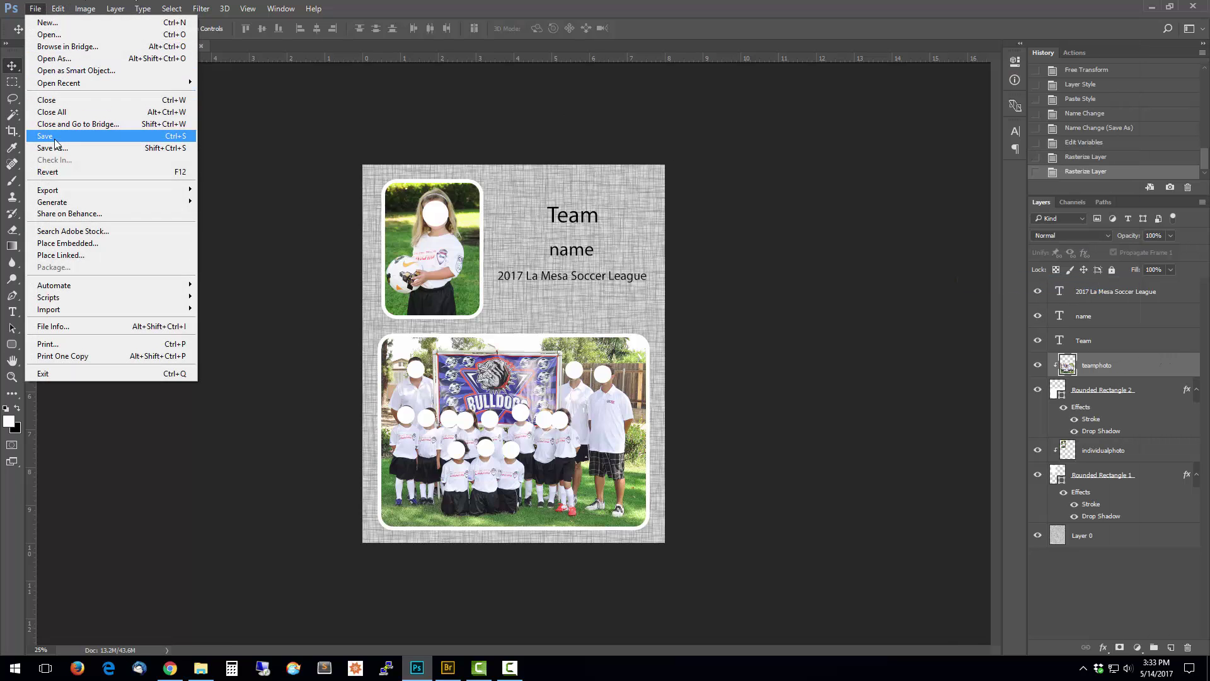
pyautogui.click(183, 133)
# Give the teamphoto layer a Pixel Replacement variable named teamphoto using the Fit method
pyautogui.click(85, 9)
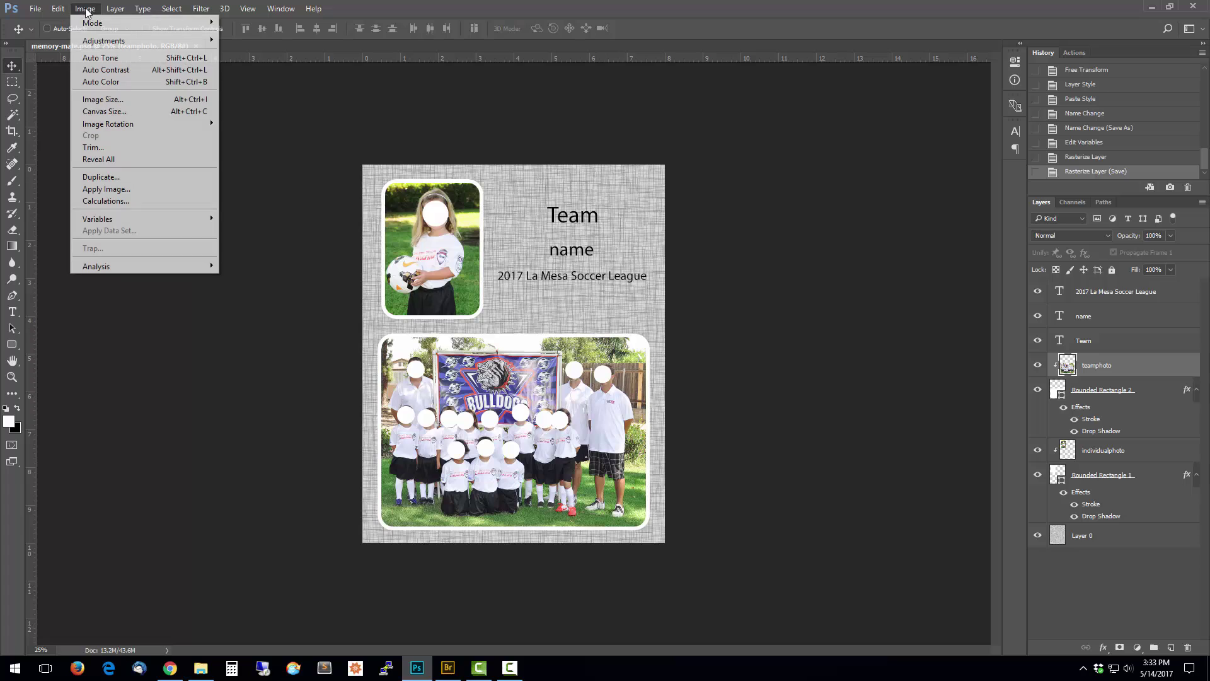
pyautogui.moveTo(144, 218)
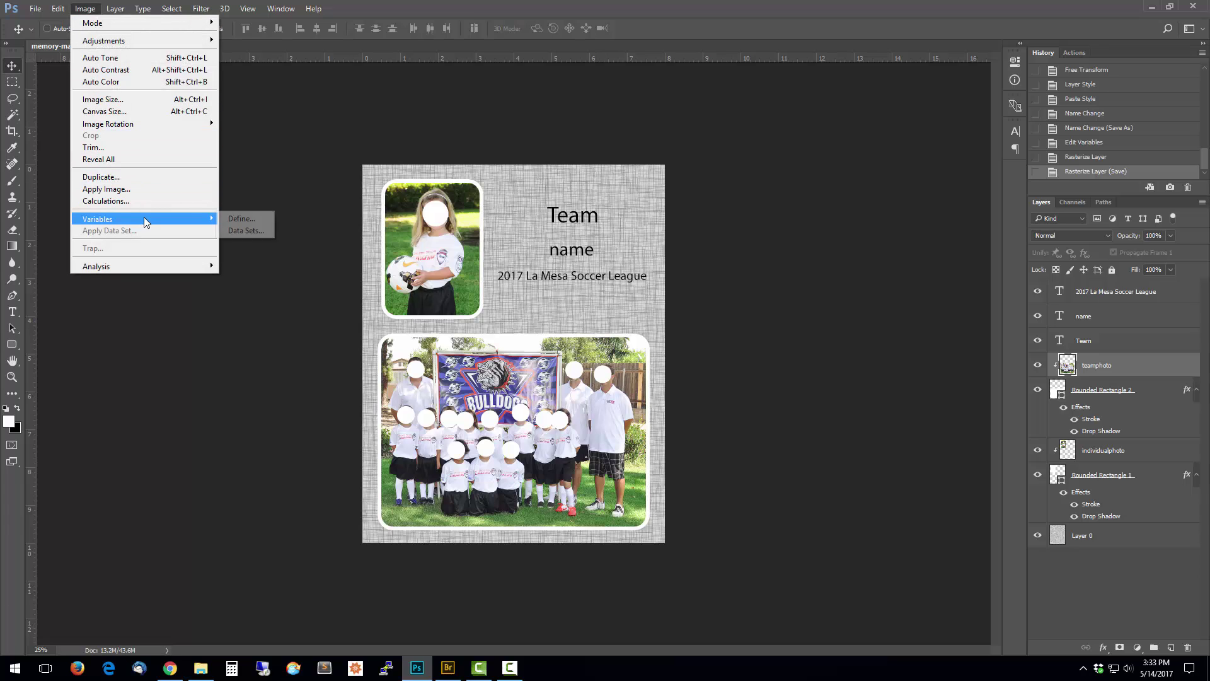
pyautogui.click(245, 218)
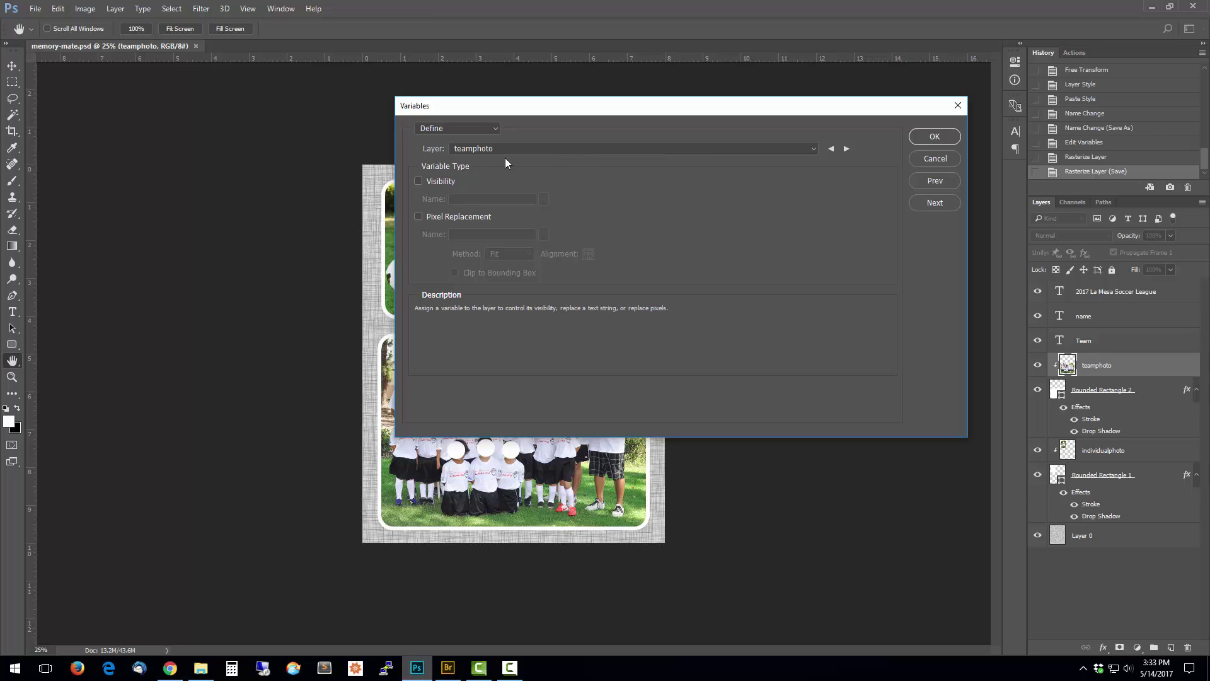
pyautogui.click(418, 216)
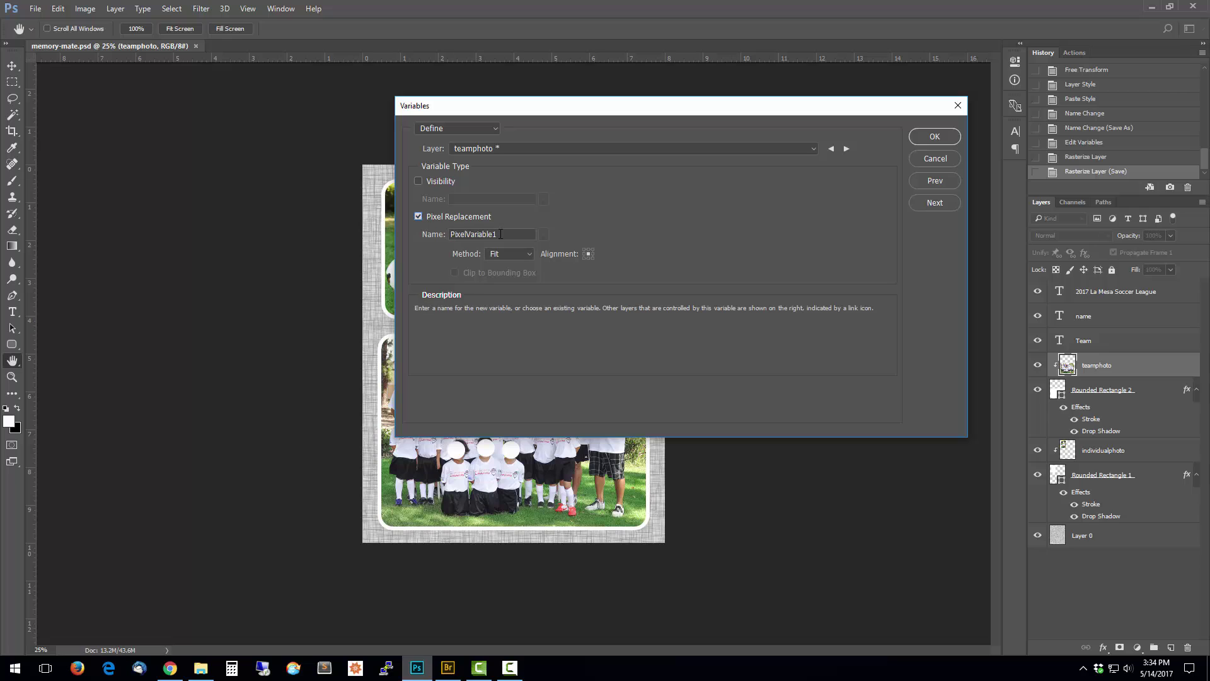
pyautogui.write('te')
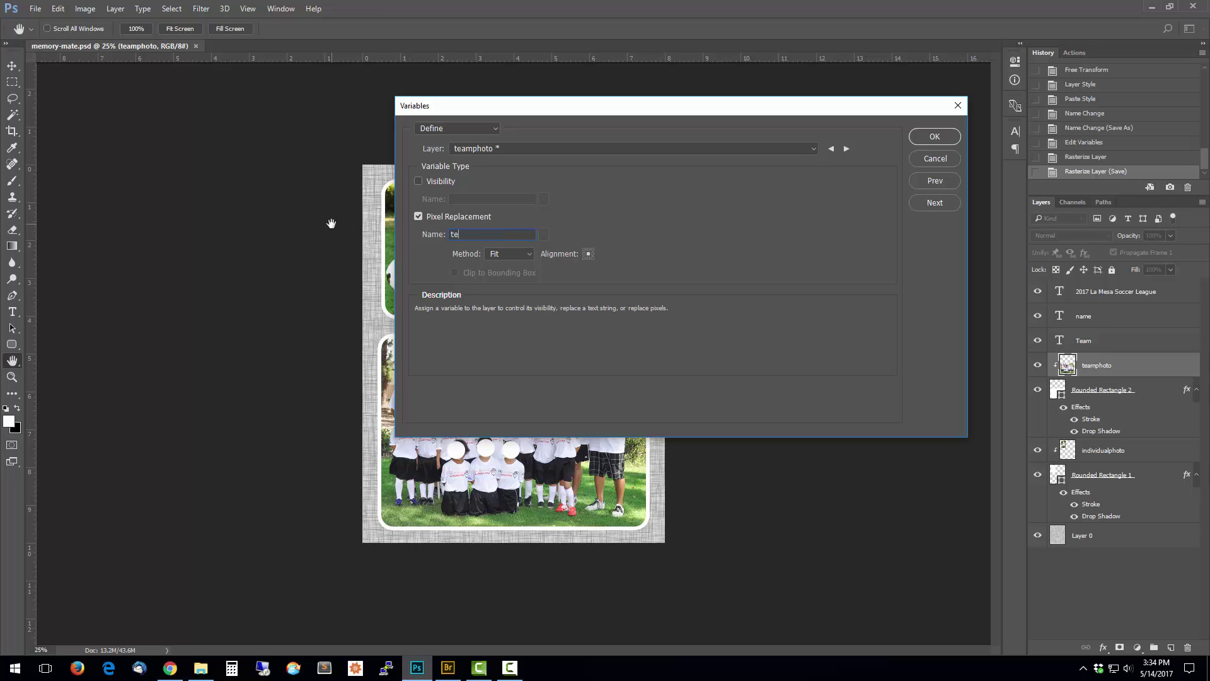
pyautogui.write('amphoto')
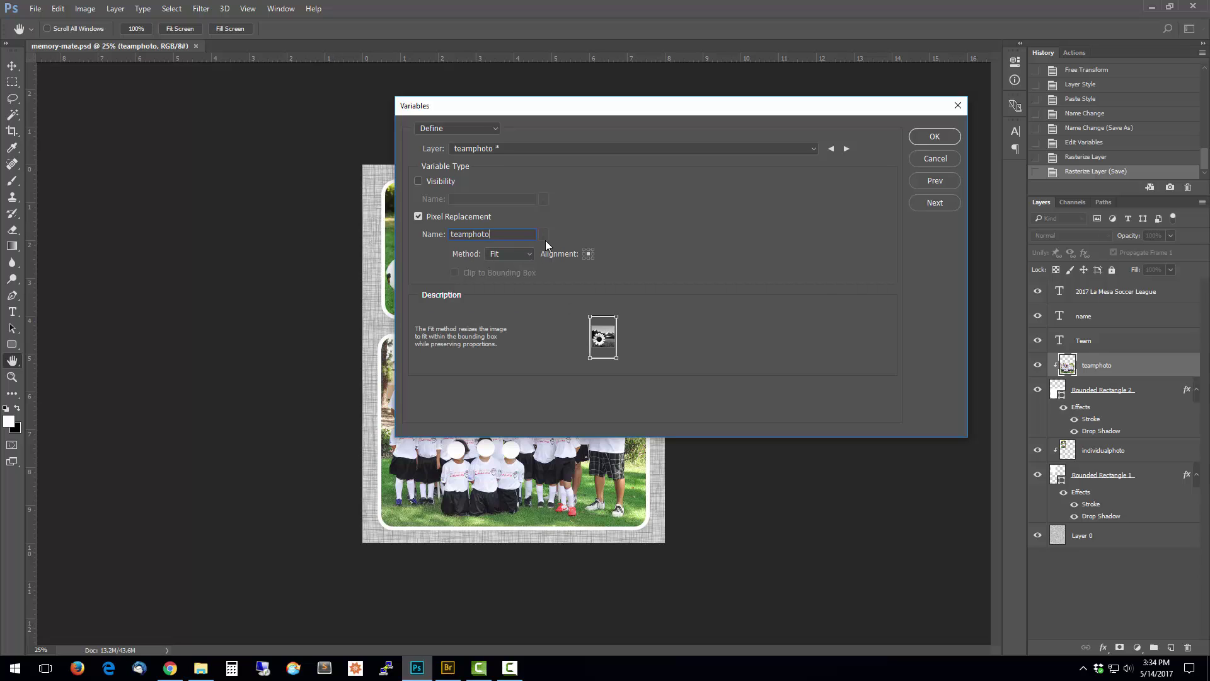
pyautogui.click(531, 255)
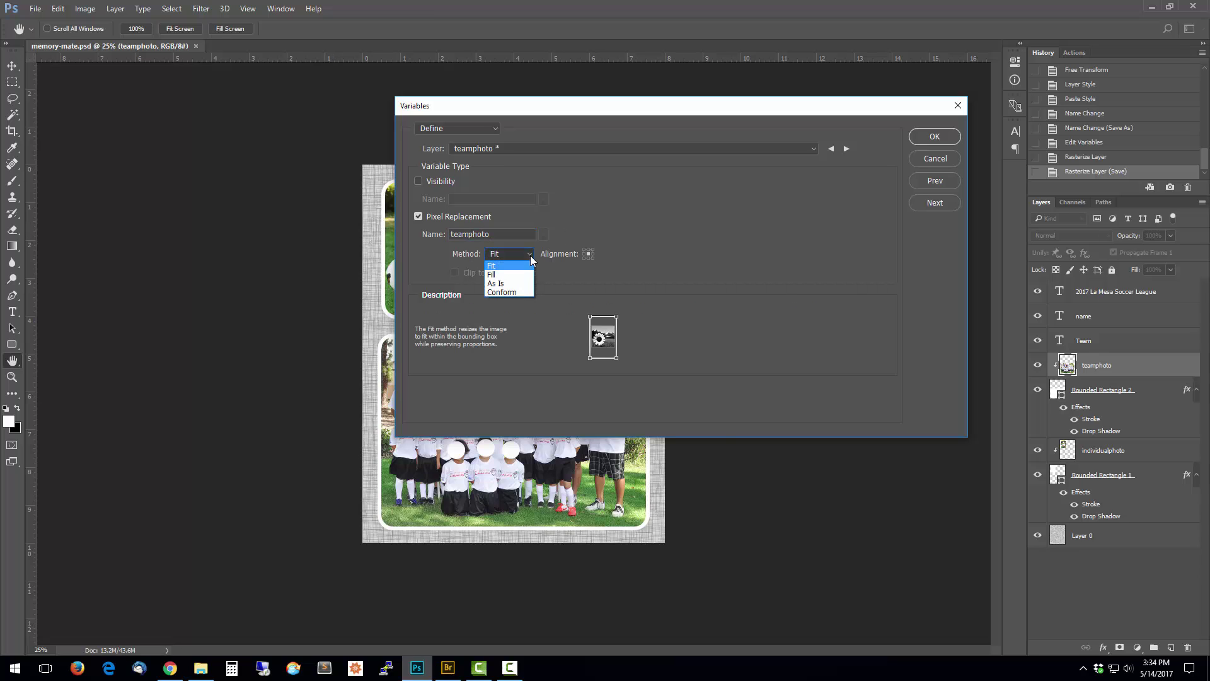
pyautogui.click(519, 266)
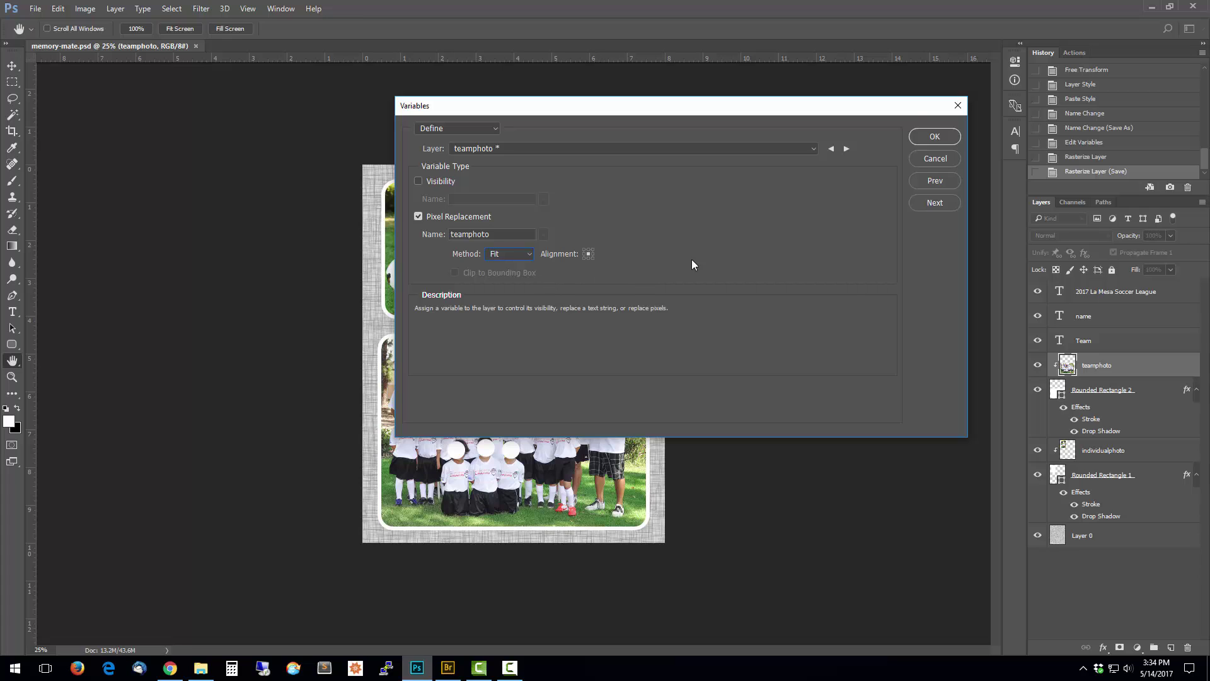
# Turn on Pixel Replacement for the individualphoto layer and select its default variable name
pyautogui.click(846, 149)
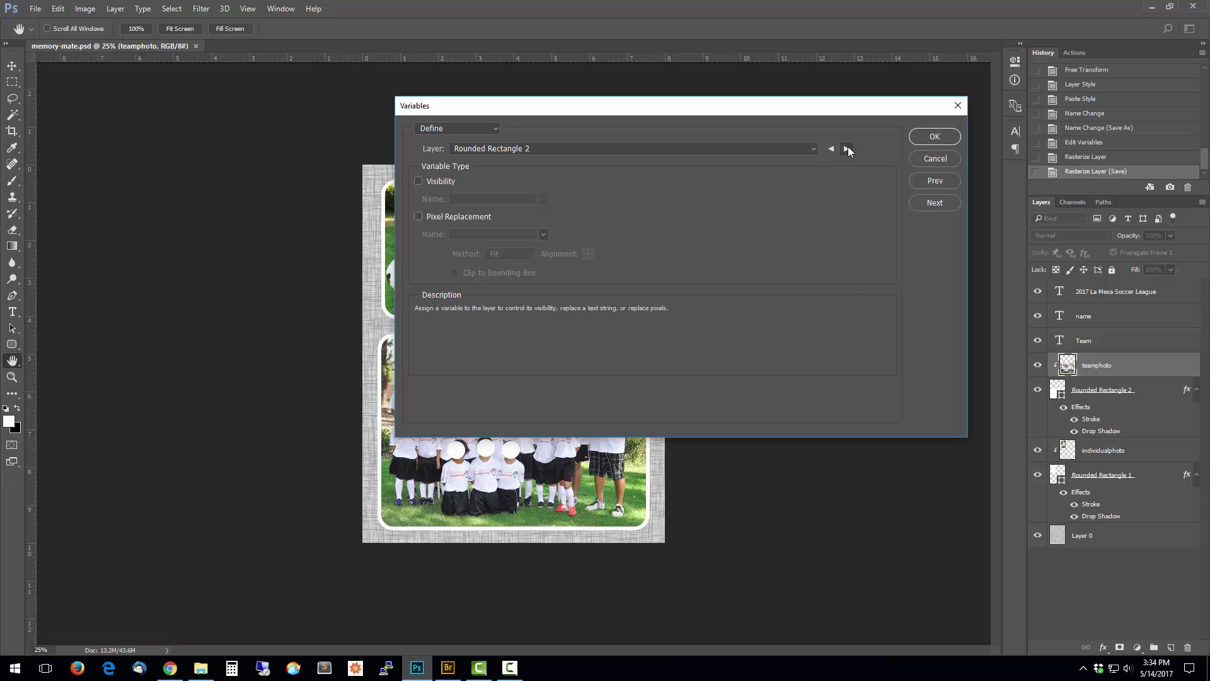
pyautogui.click(846, 149)
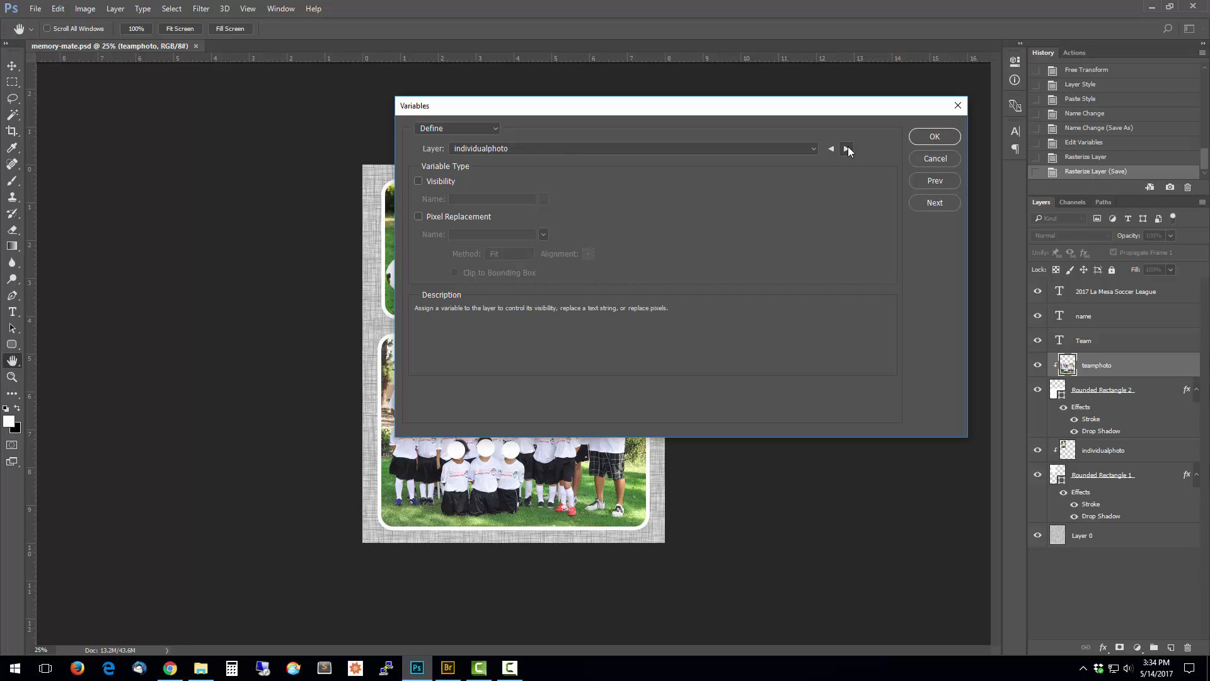
pyautogui.click(419, 216)
pyautogui.doubleClick(476, 234)
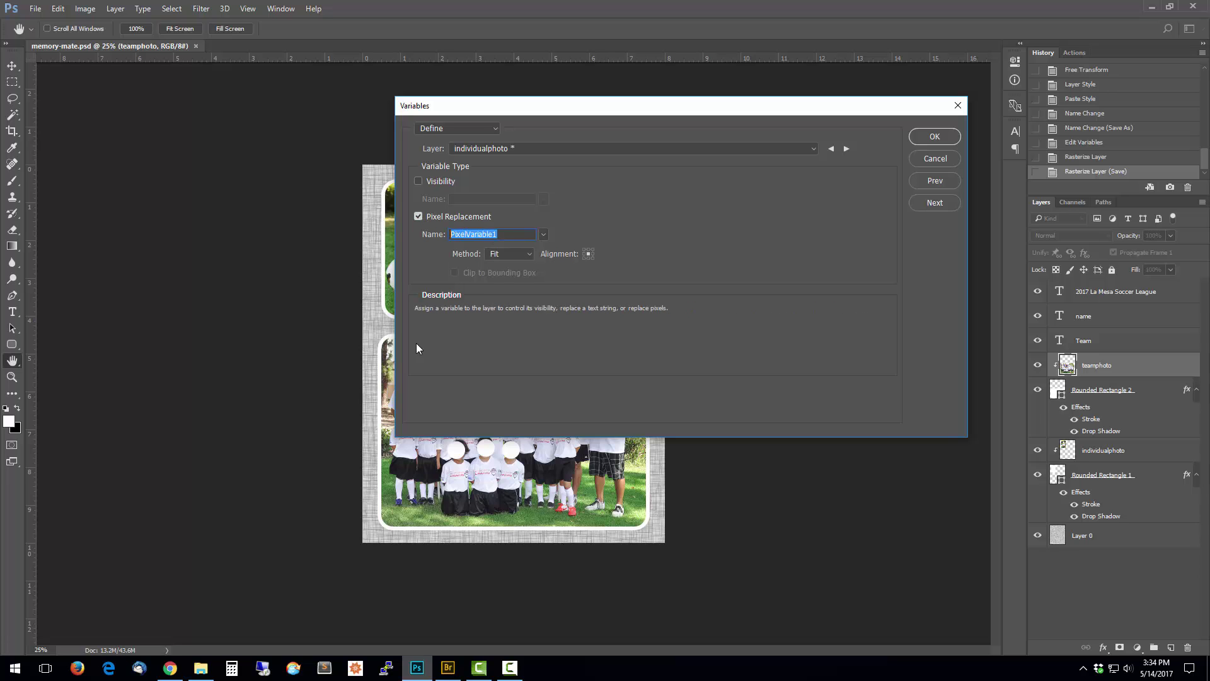
# Copy the individualphoto column header text from the player spreadsheet
pyautogui.click(171, 672)
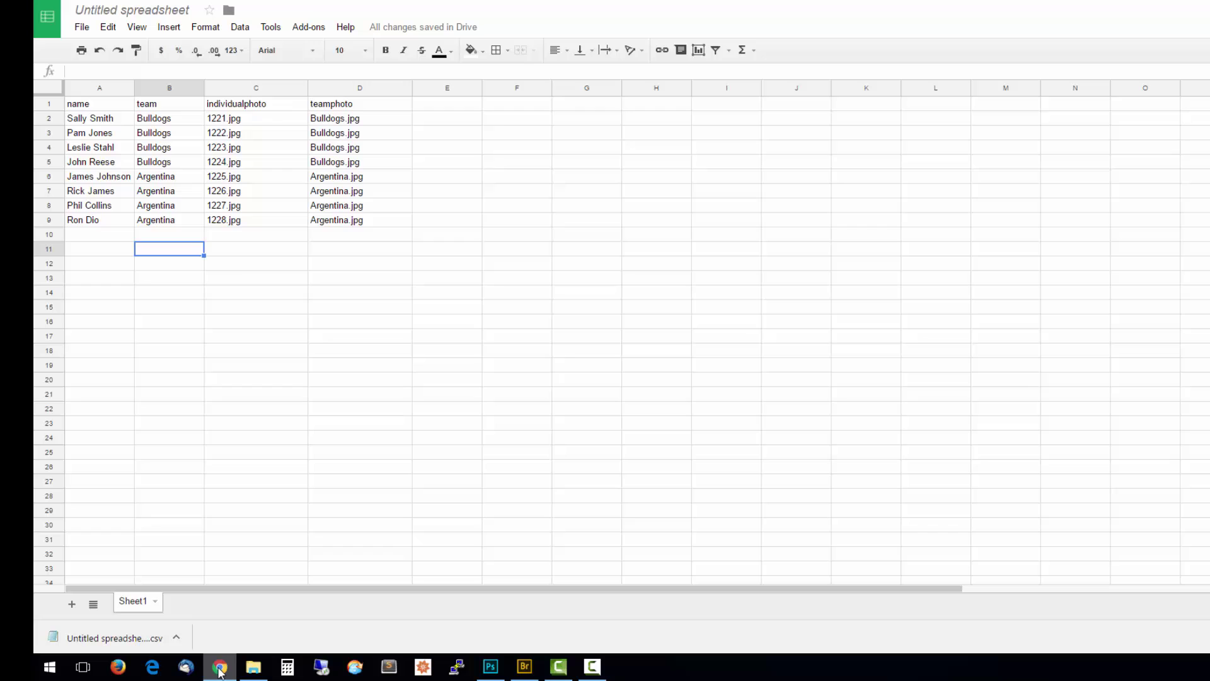
pyautogui.click(276, 104)
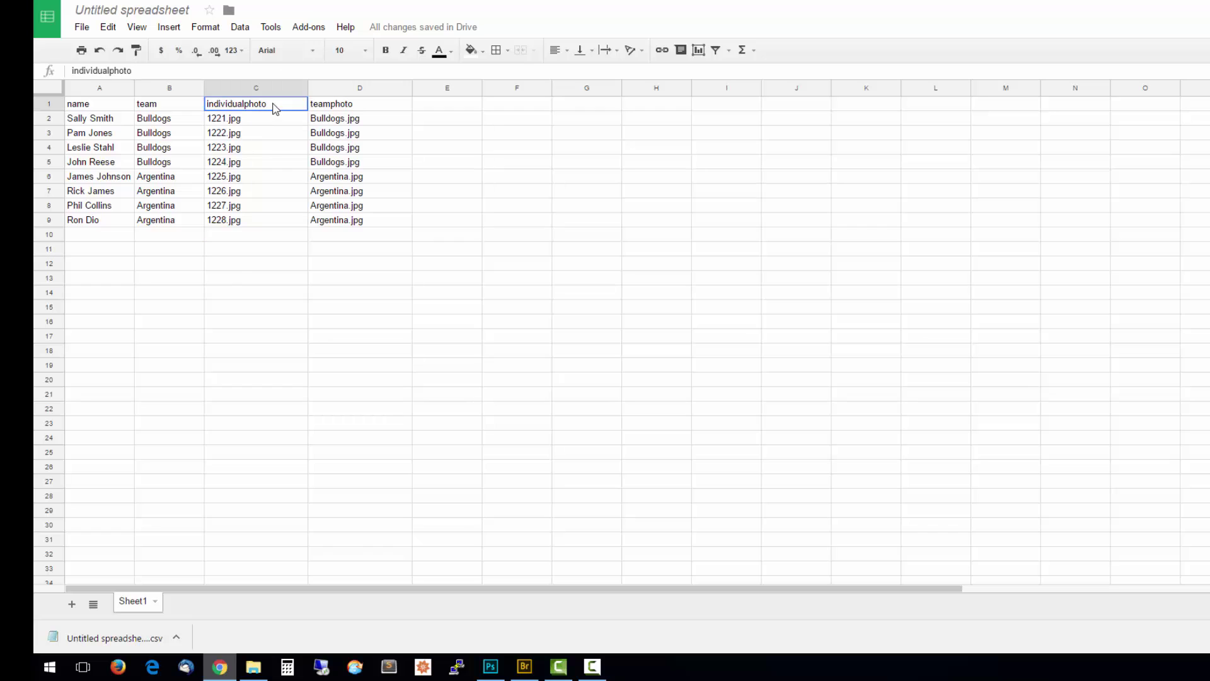
pyautogui.doubleClick(275, 103)
pyautogui.moveTo(276, 103); pyautogui.dragTo(184, 99)
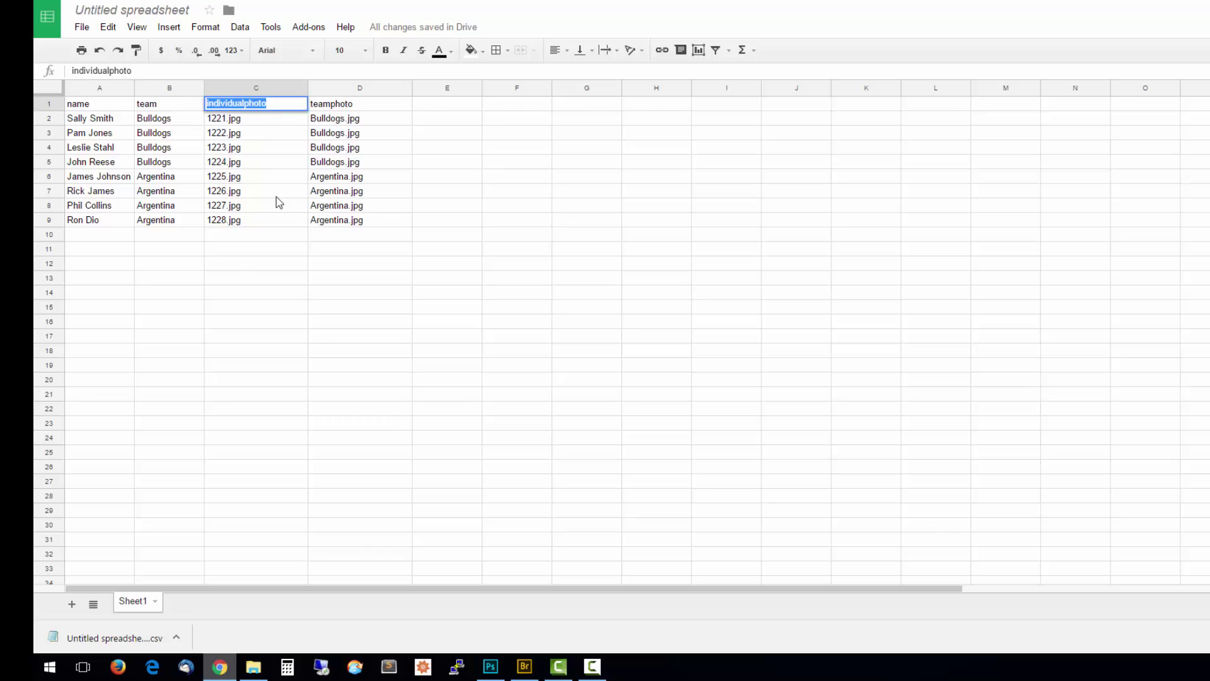
pyautogui.click(297, 293)
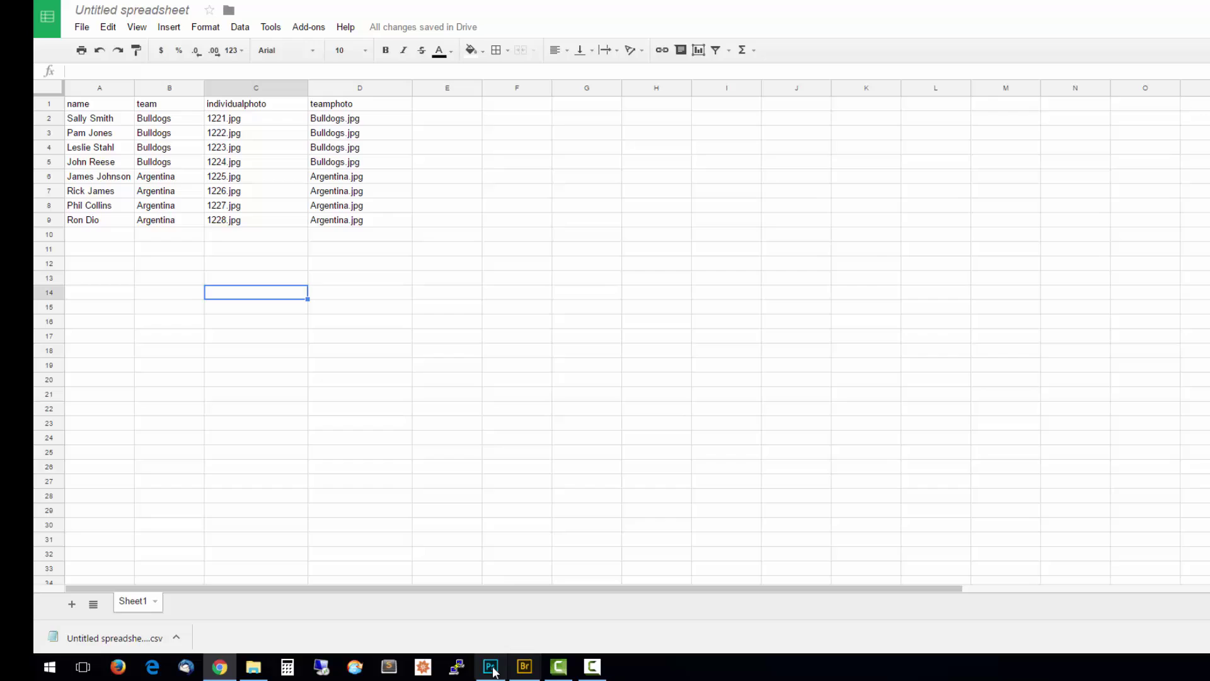
# Name the individualphoto image variable individualphoto and review each layer's variable definition
pyautogui.click(490, 666)
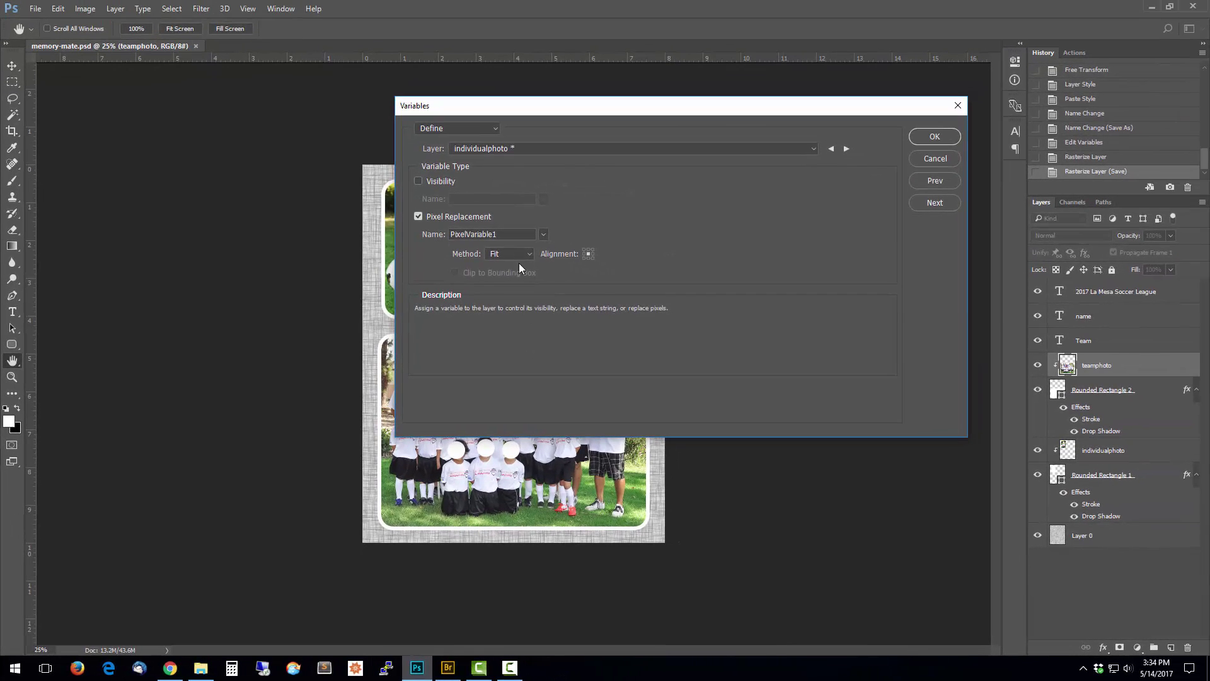
pyautogui.click(845, 148)
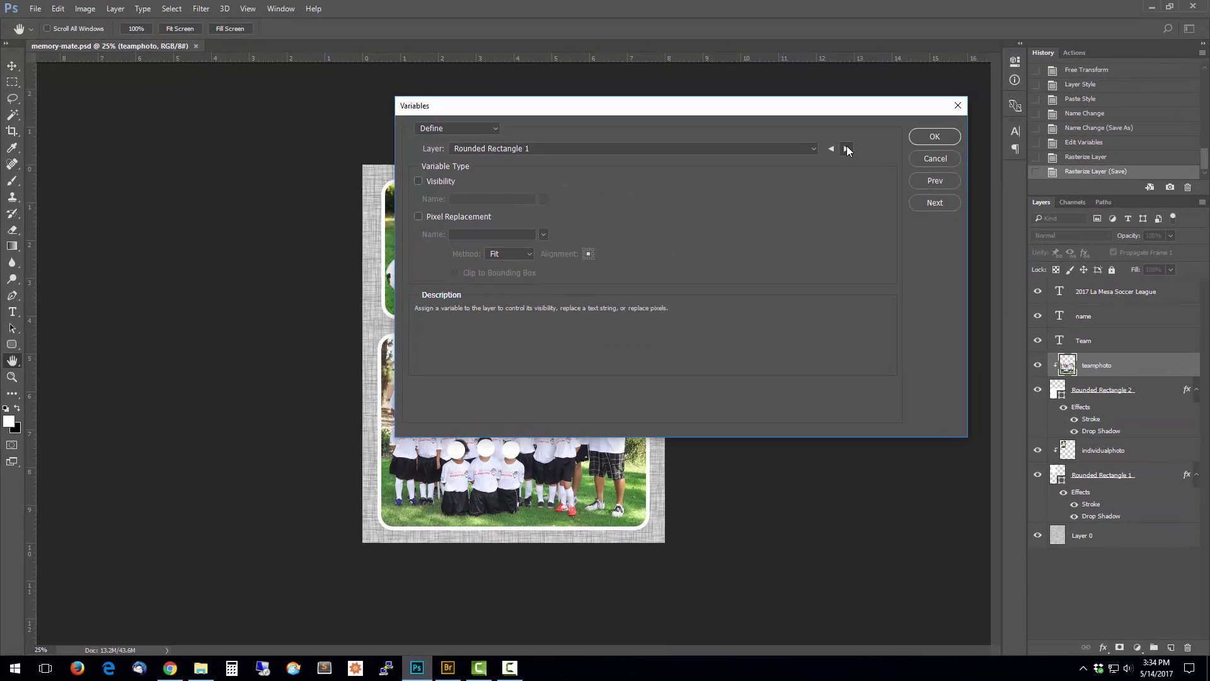
pyautogui.click(846, 148)
pyautogui.click(846, 148)
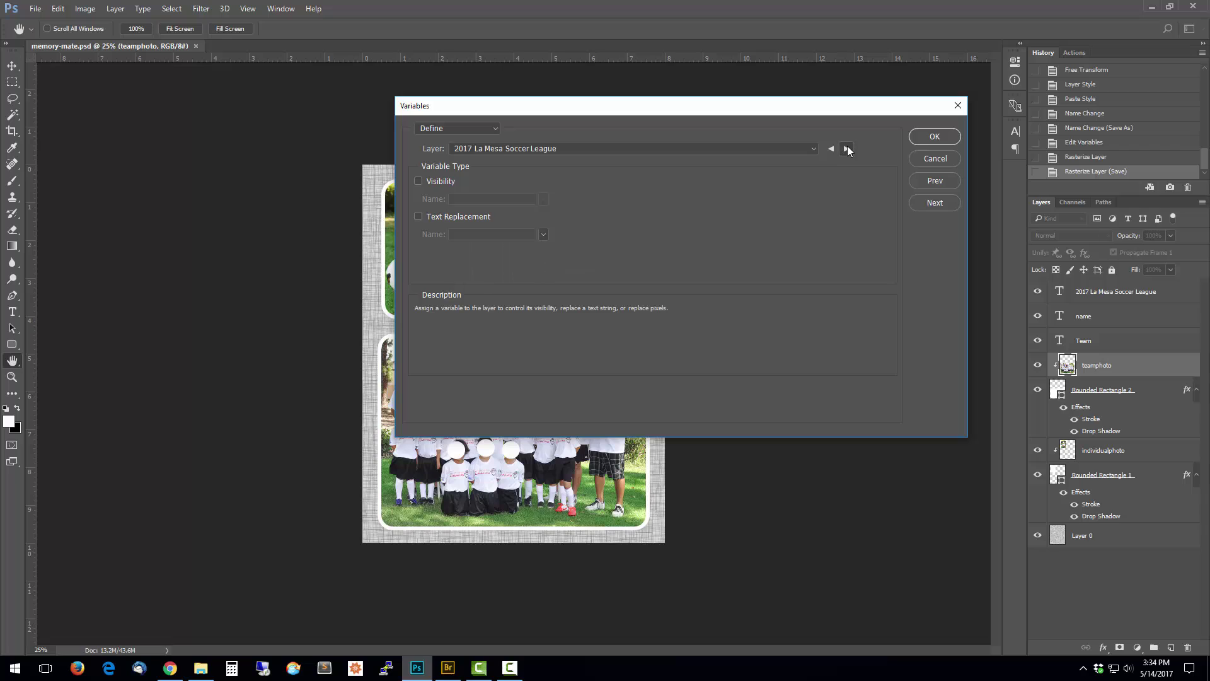
pyautogui.click(846, 148)
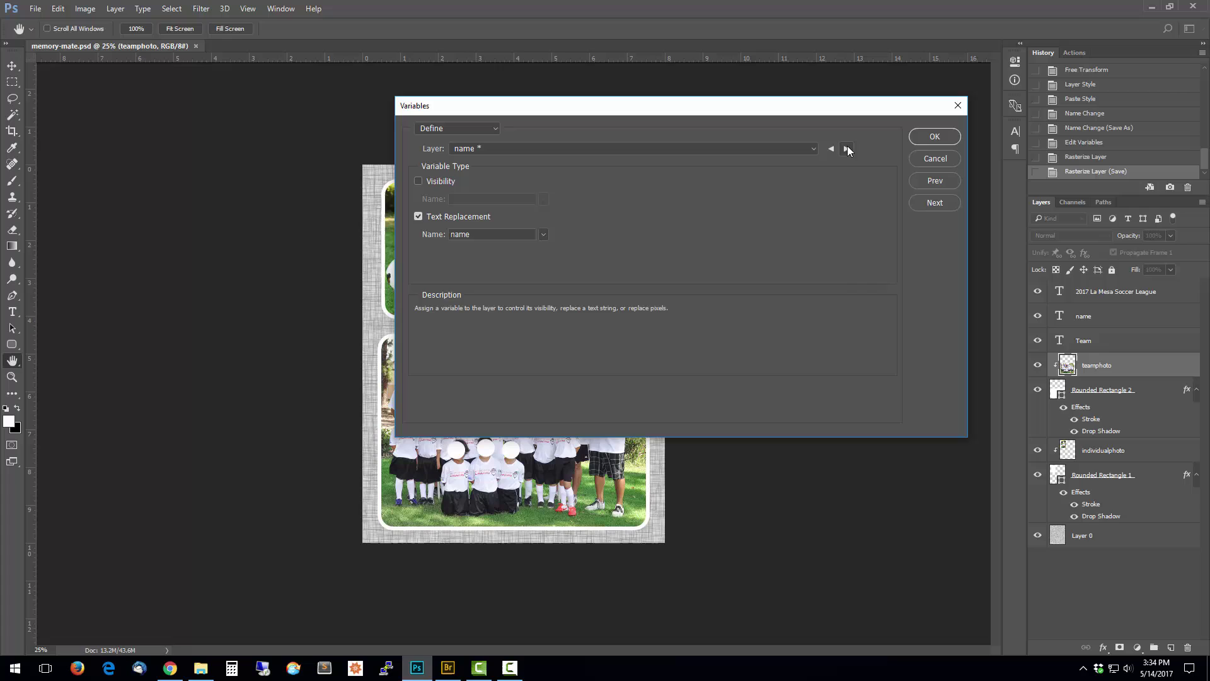
pyautogui.click(846, 148)
pyautogui.click(846, 148)
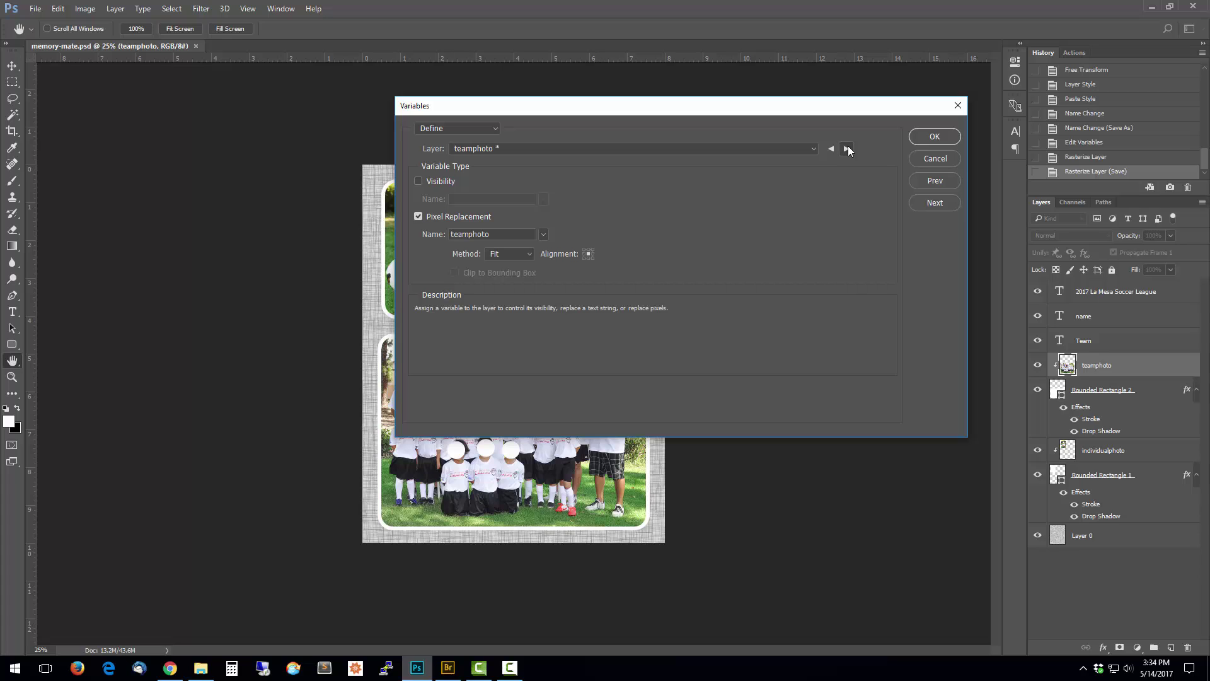
pyautogui.click(847, 148)
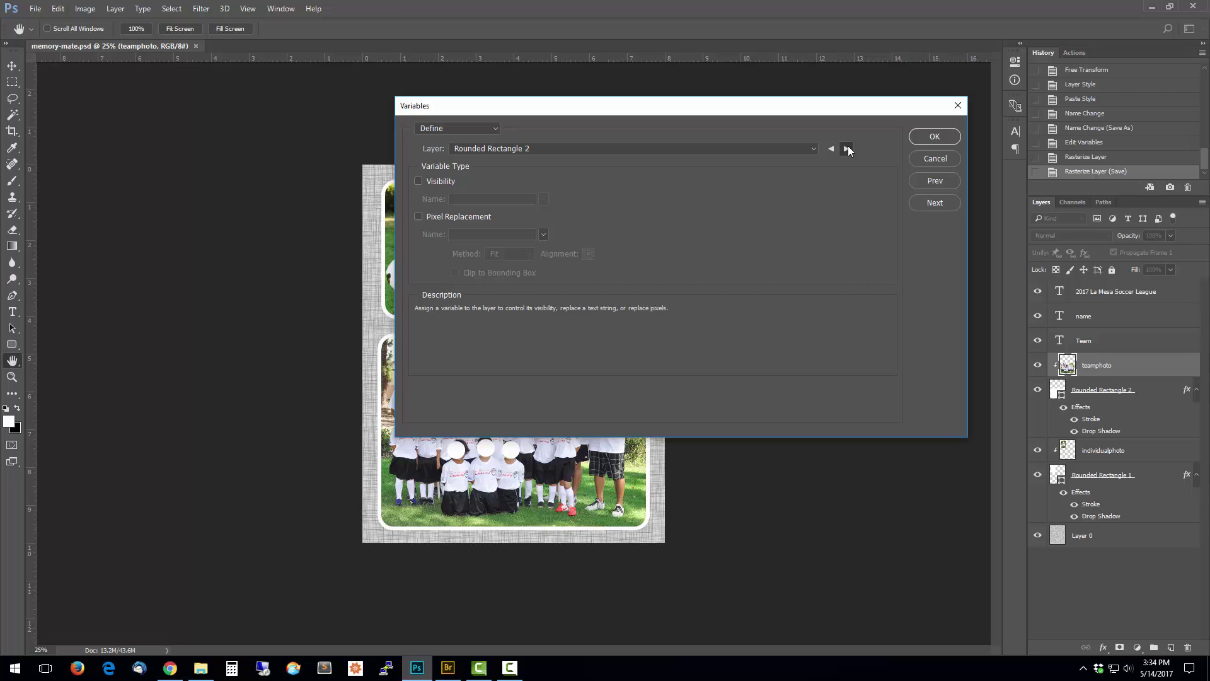
pyautogui.click(846, 148)
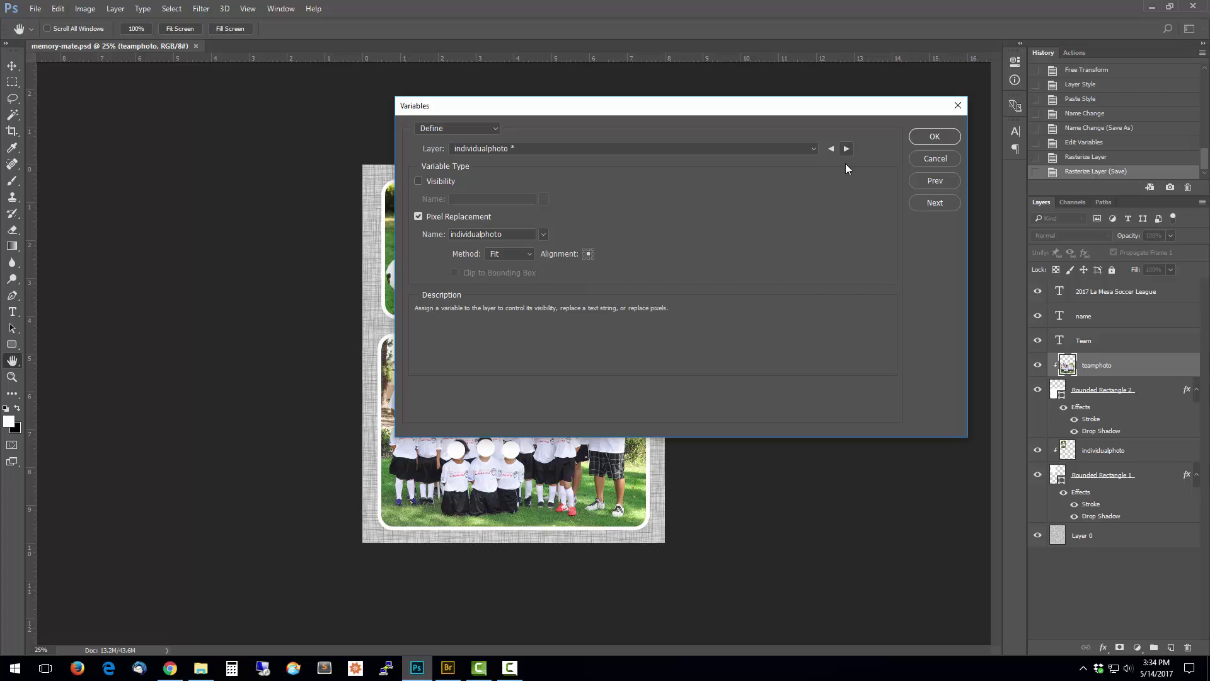
pyautogui.click(493, 126)
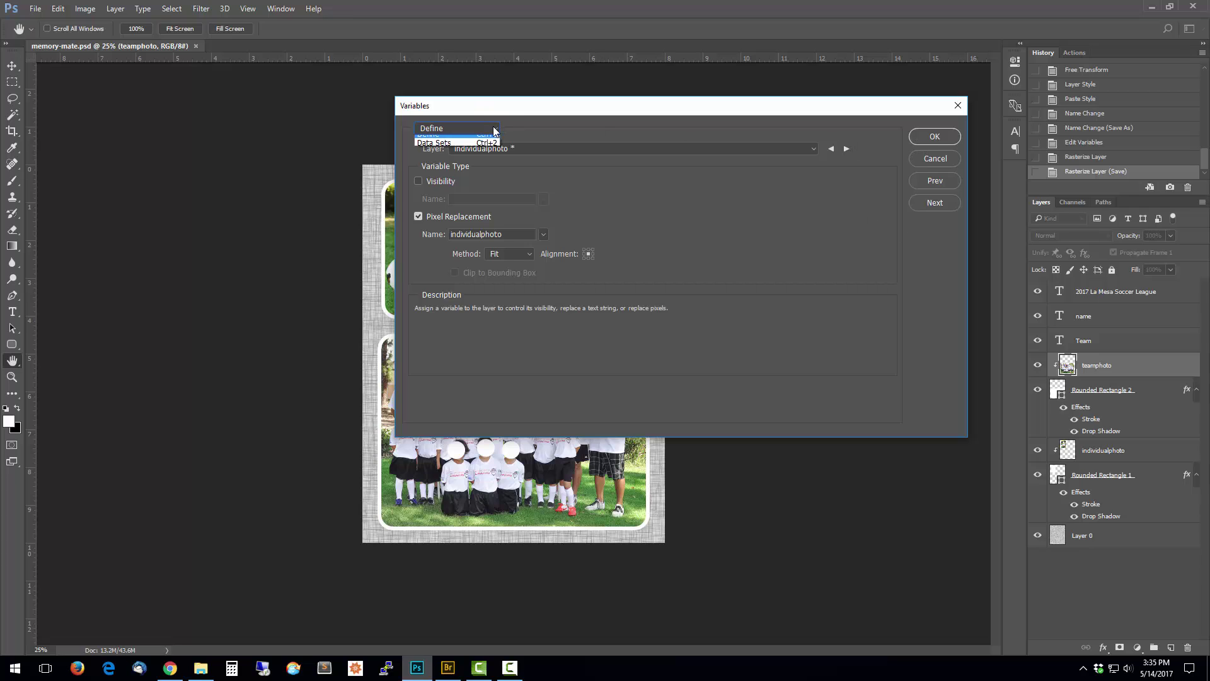
# Import soccer-data.csv as data sets using Automatic text encoding
pyautogui.click(455, 149)
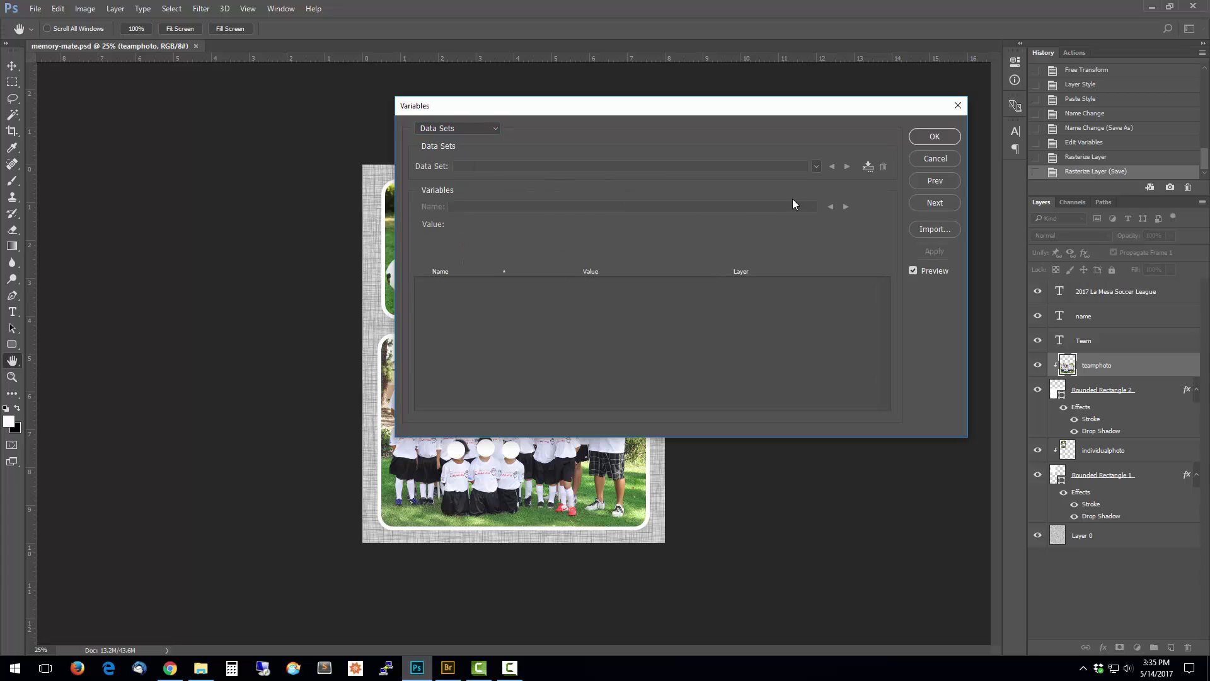
pyautogui.click(932, 230)
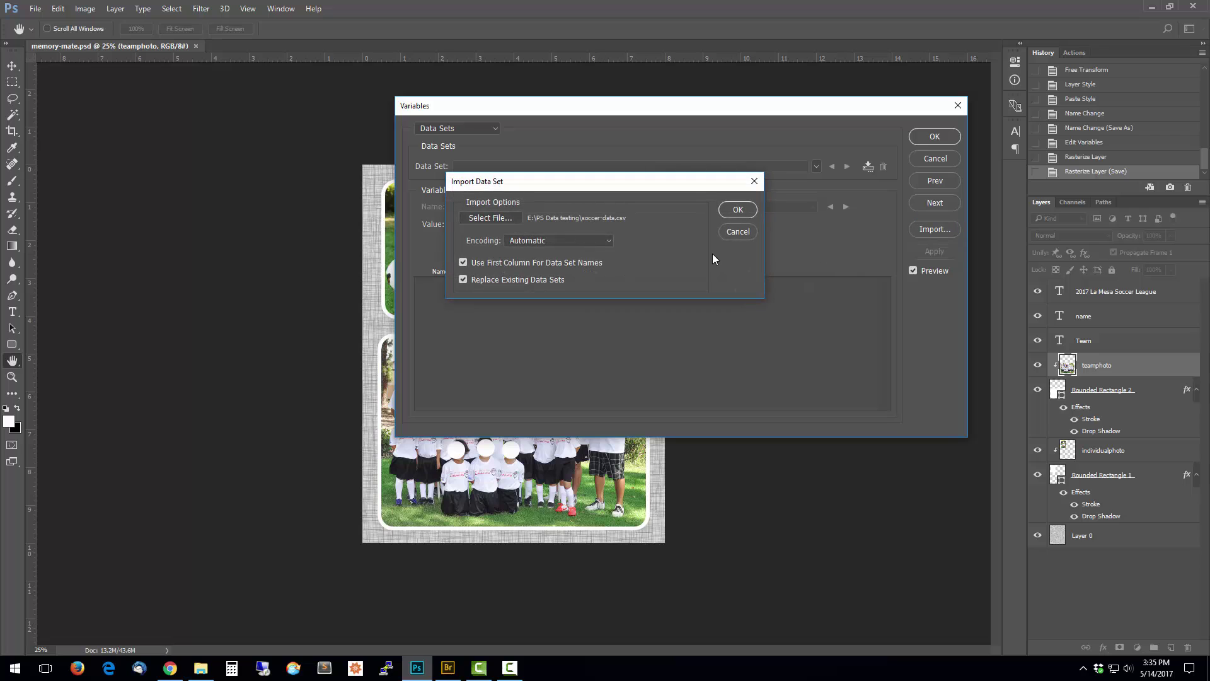
pyautogui.click(494, 216)
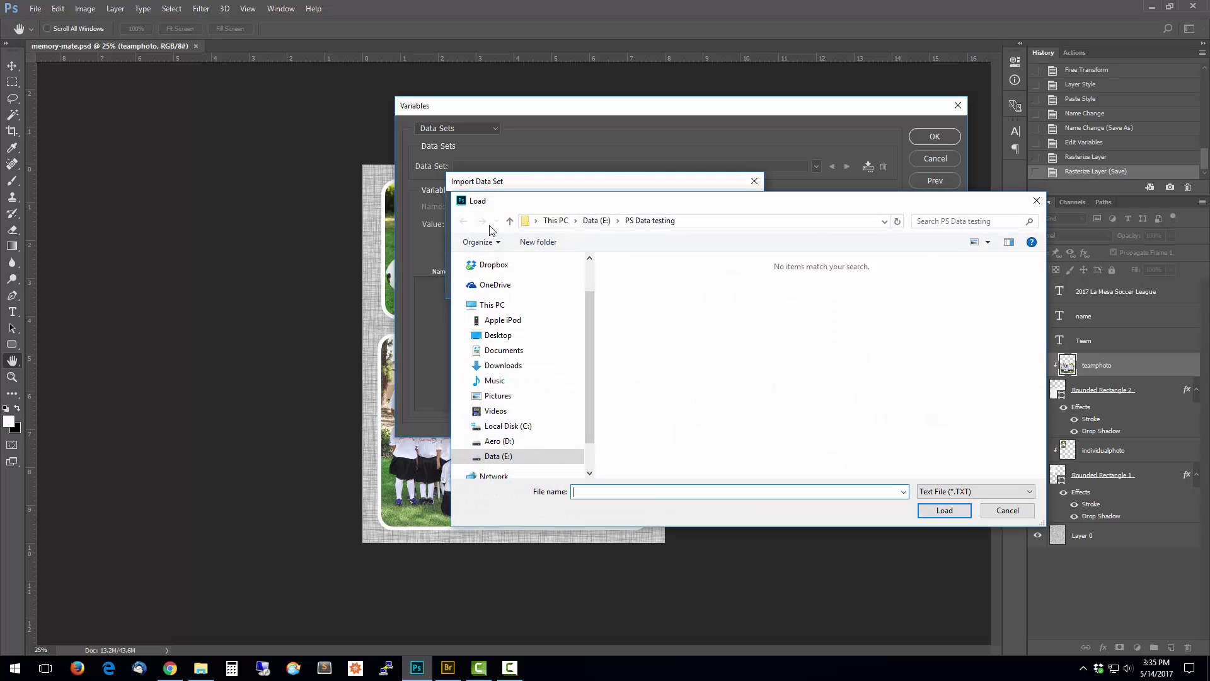
pyautogui.click(933, 492)
pyautogui.click(944, 513)
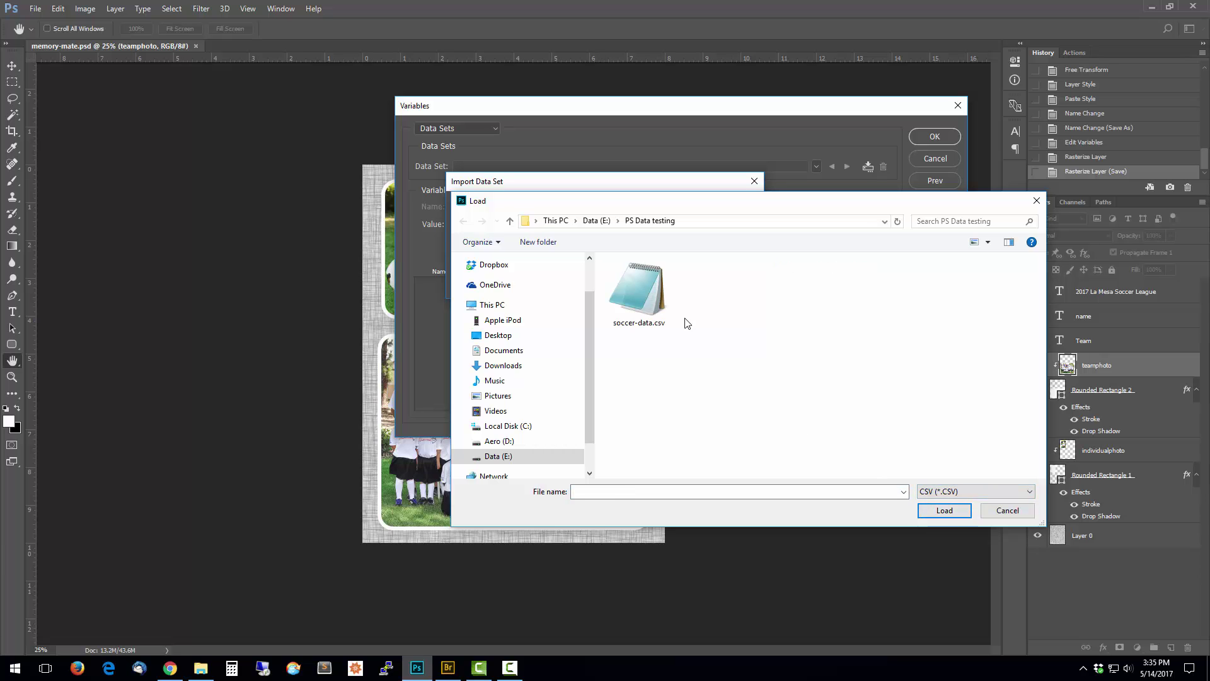
pyautogui.click(655, 299)
pyautogui.click(939, 511)
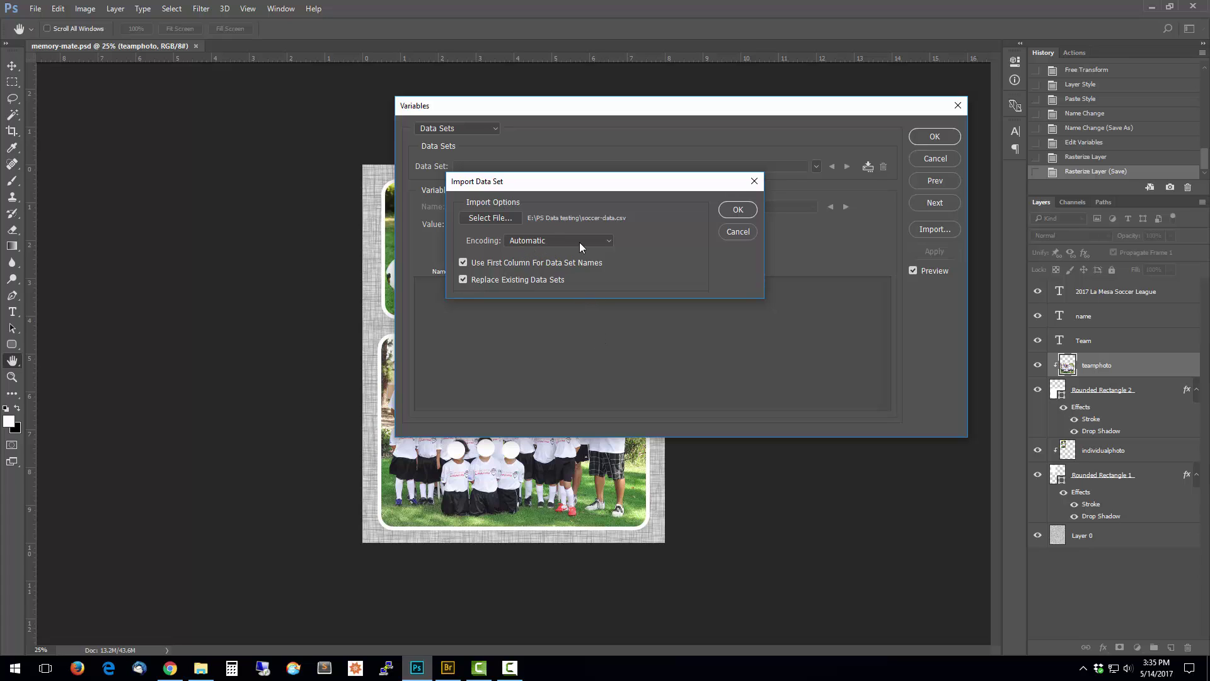
pyautogui.click(609, 240)
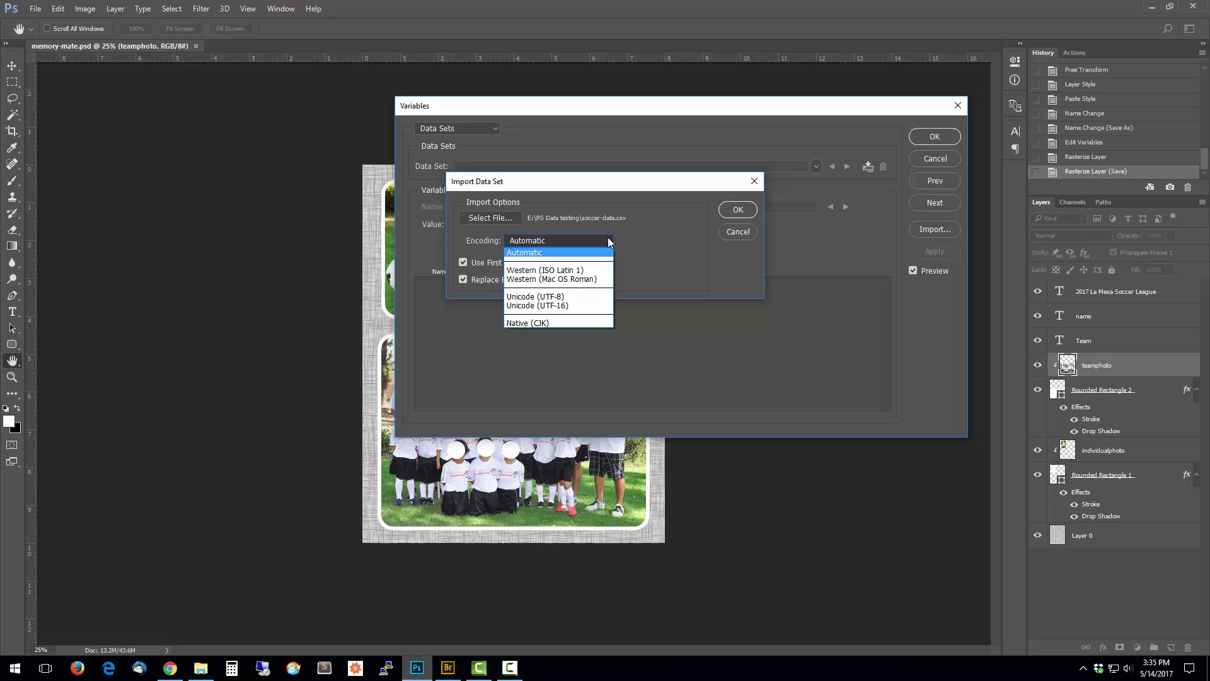
pyautogui.click(609, 240)
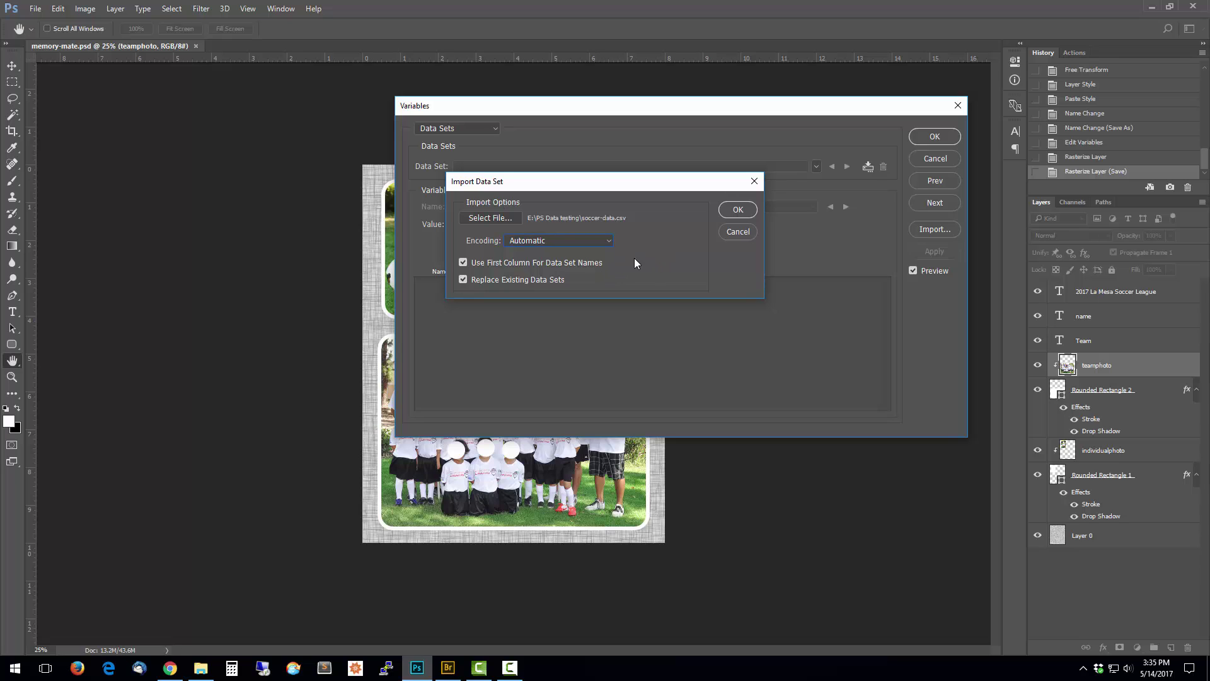
pyautogui.click(728, 208)
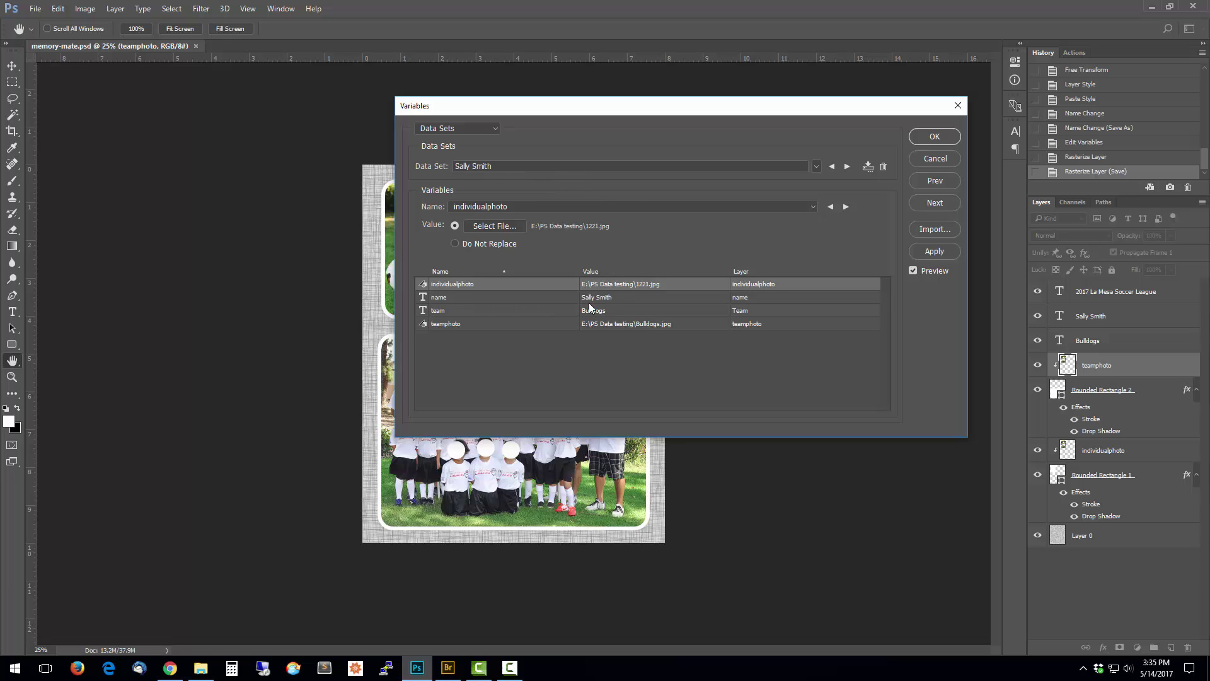
# Preview the next three player data sets, then close Variables keeping the imported data
pyautogui.click(847, 166)
pyautogui.click(847, 166)
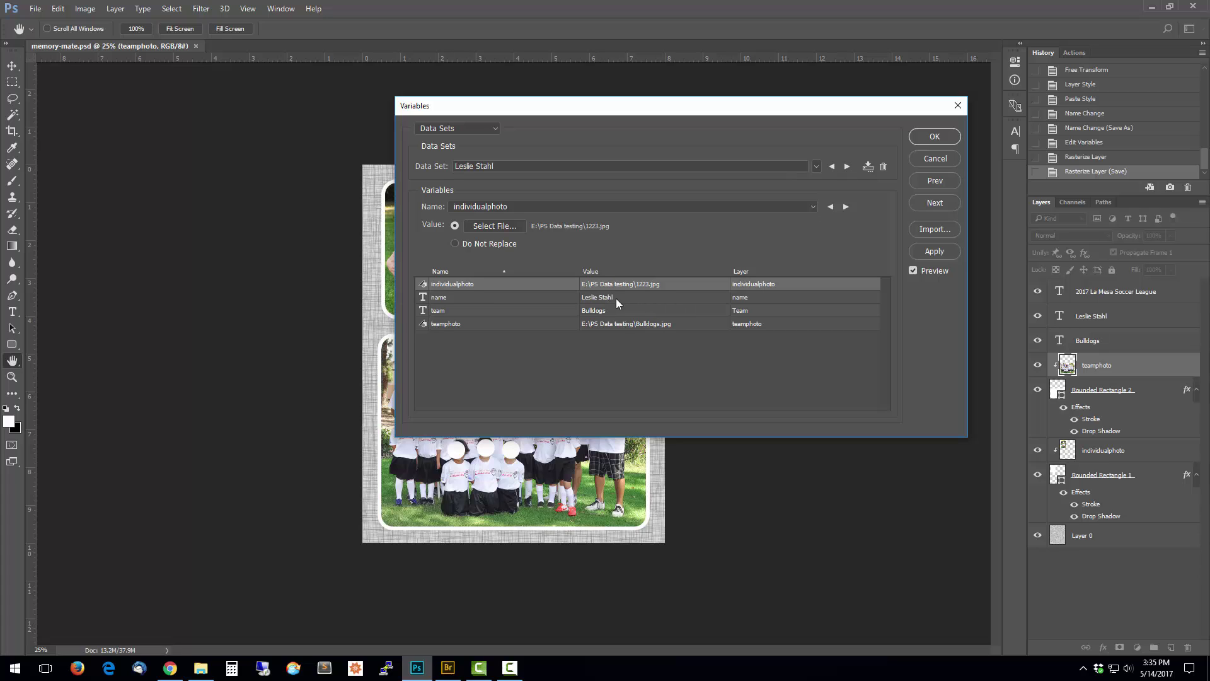
pyautogui.click(847, 166)
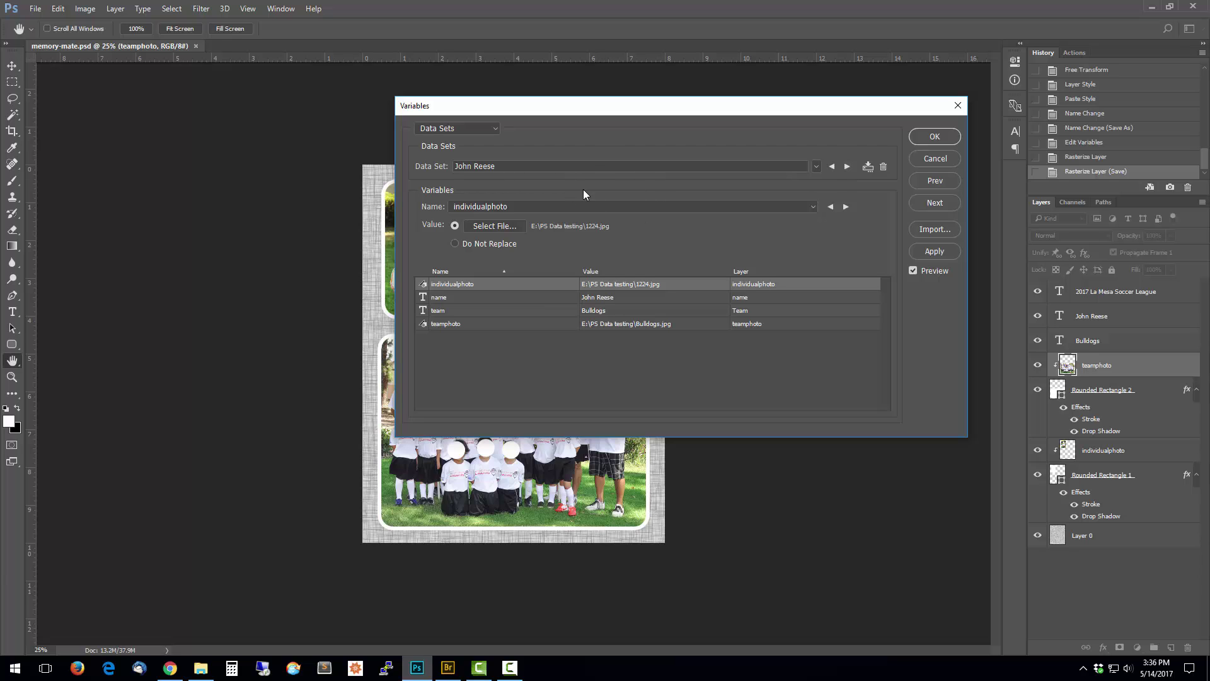
pyautogui.click(921, 138)
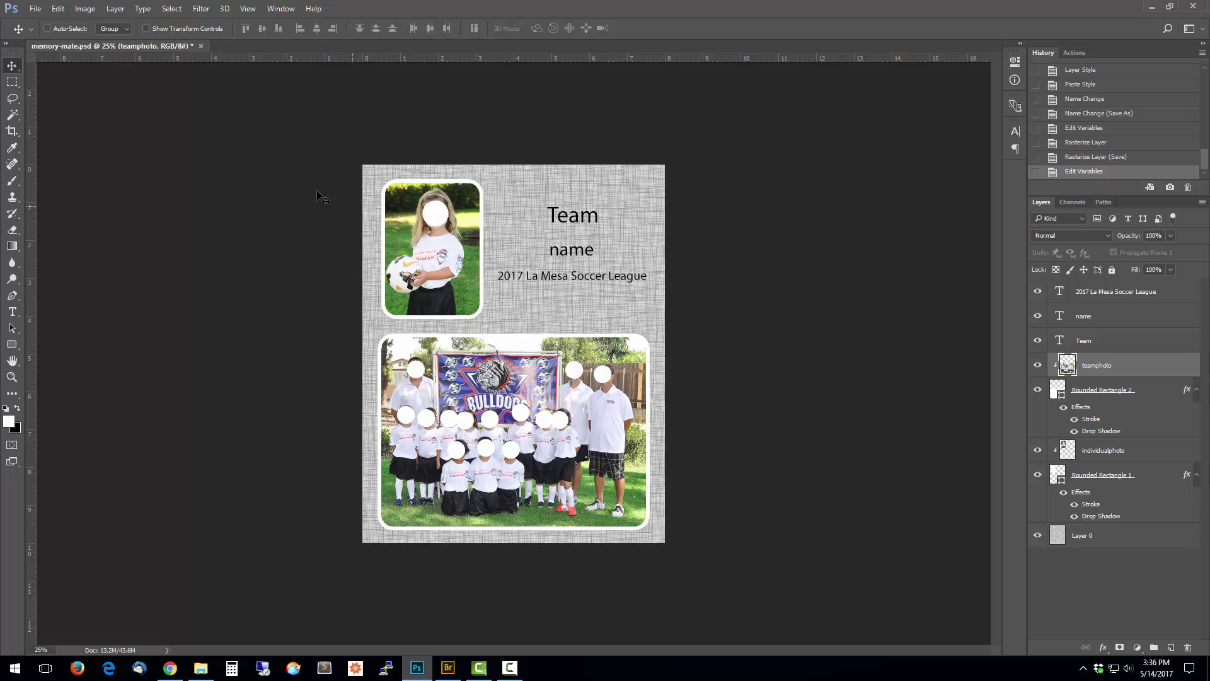
# Set up Export Data Sets as Files for All Data Sets with the .psd extension
pyautogui.click(39, 8)
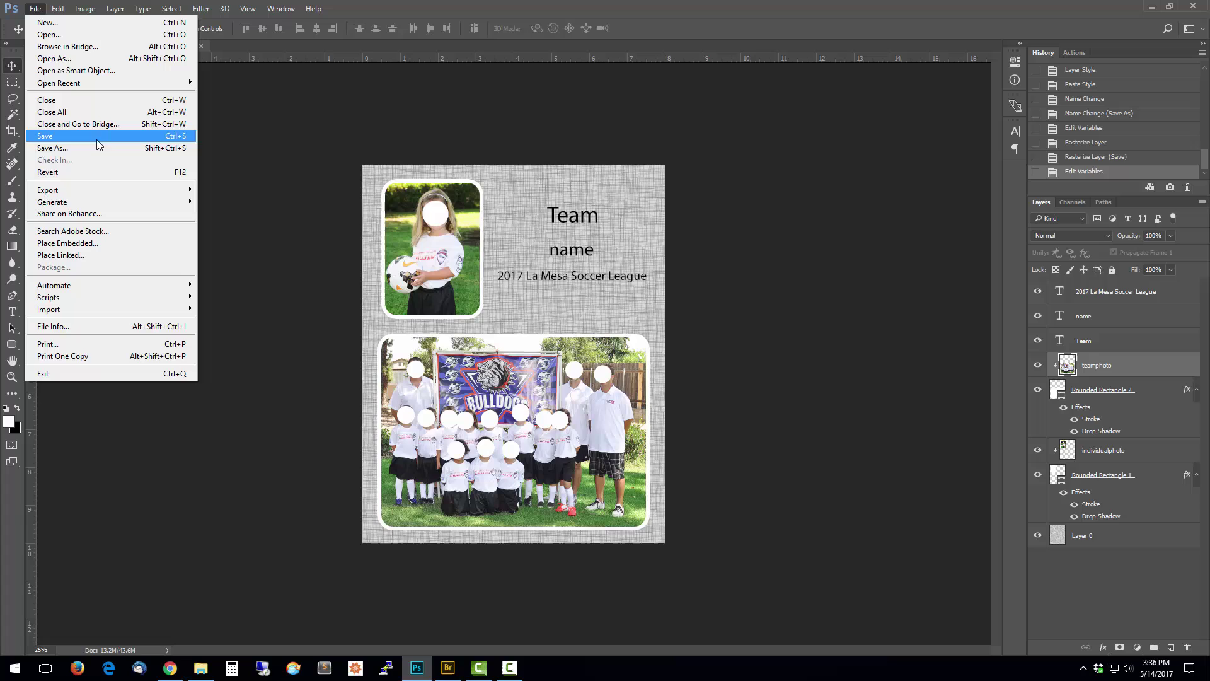
pyautogui.moveTo(111, 190)
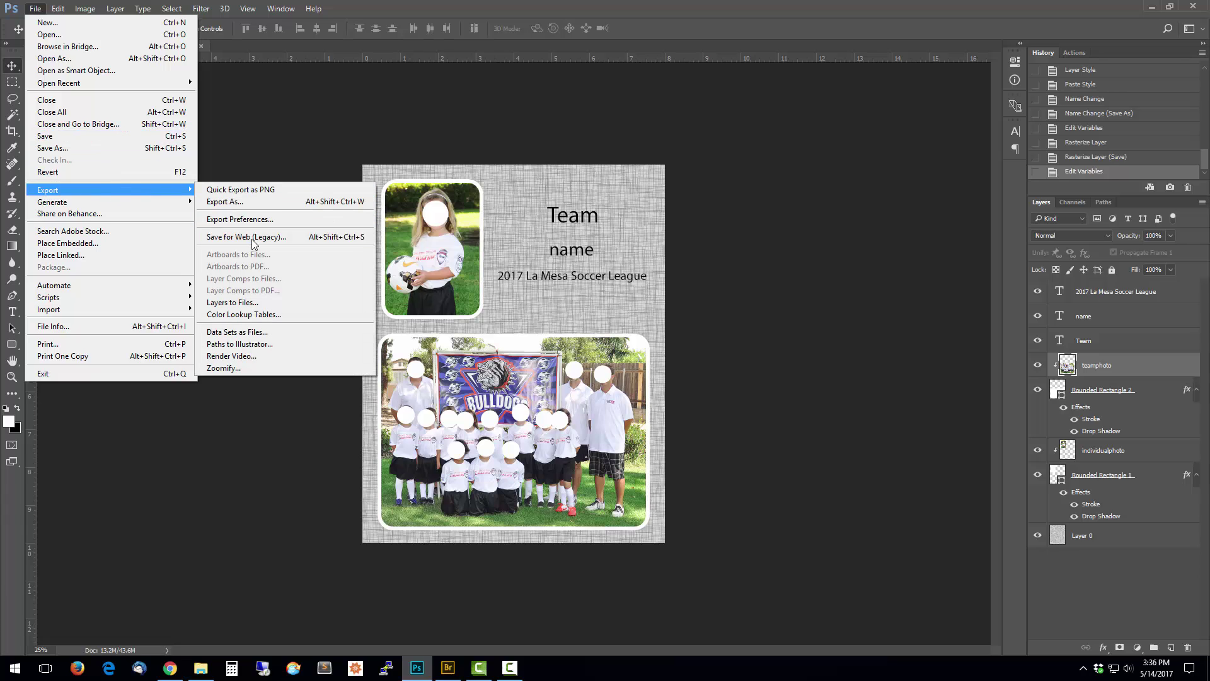
pyautogui.click(259, 331)
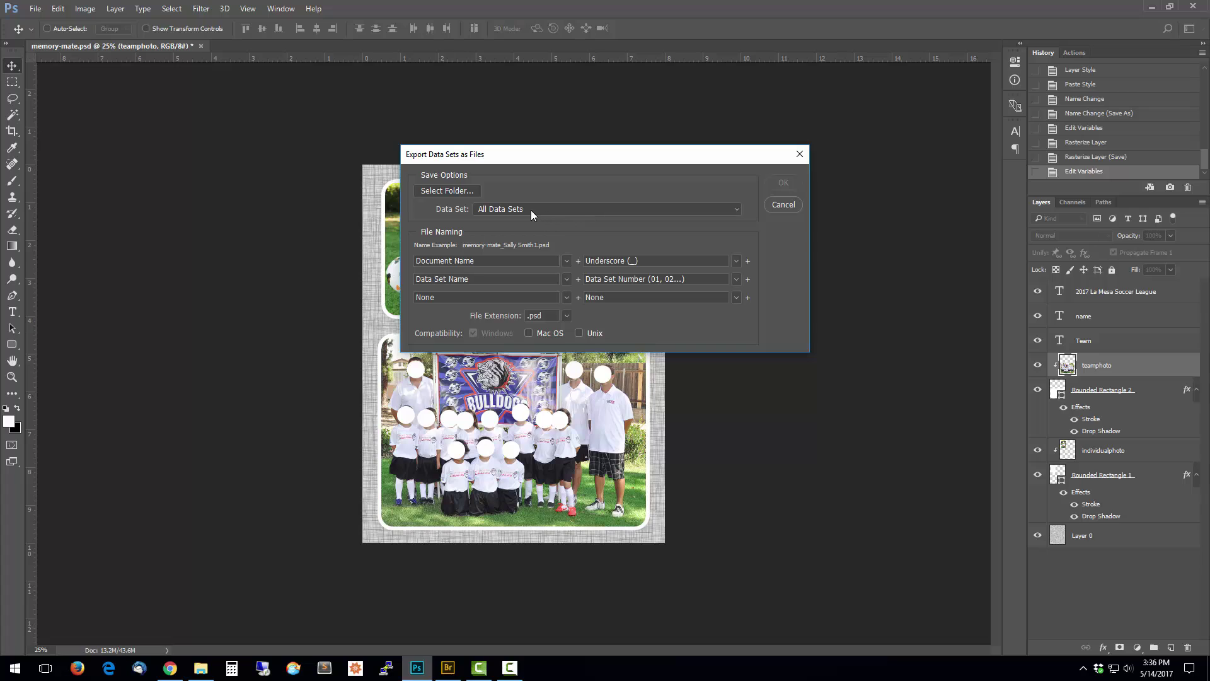
pyautogui.click(569, 209)
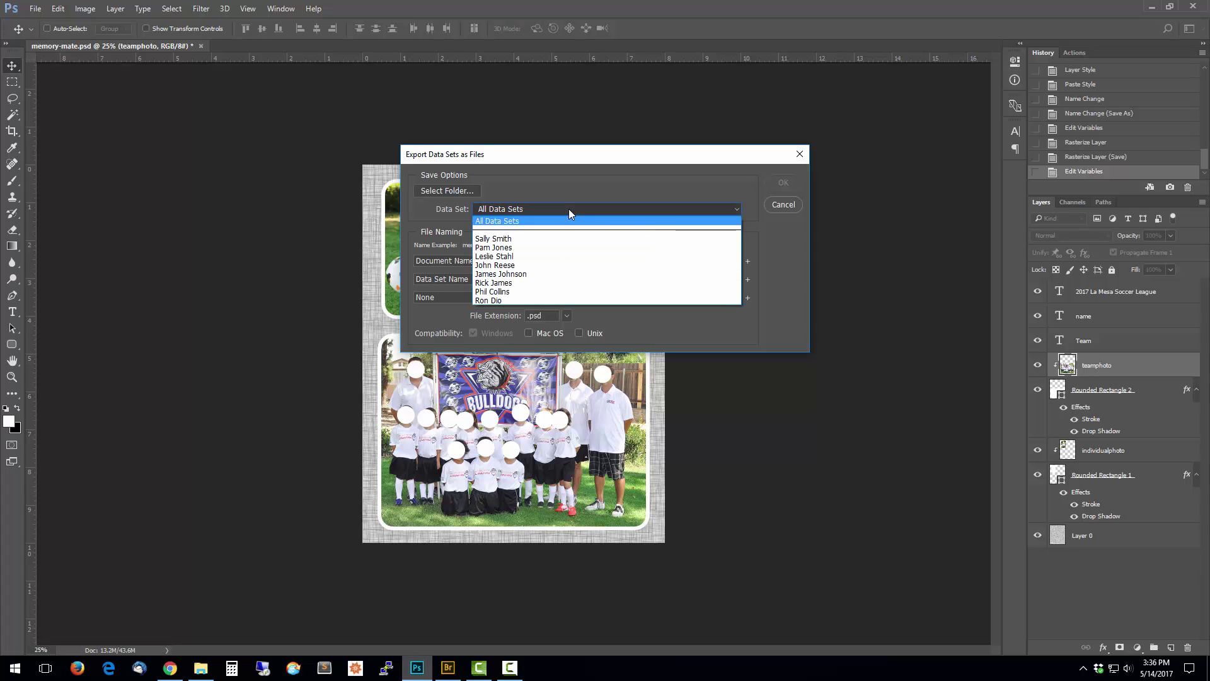
pyautogui.click(560, 210)
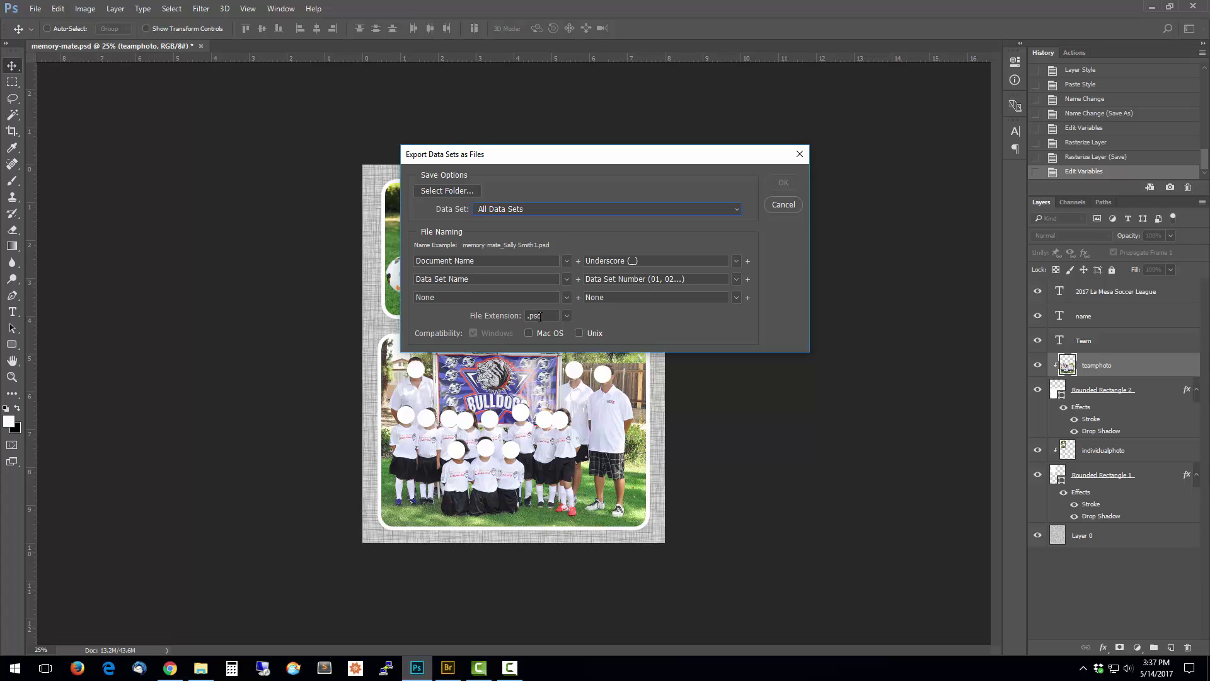
pyautogui.click(567, 315)
pyautogui.click(568, 317)
# Set the export destination to a new memorymates folder under E:\PS Data testing
pyautogui.click(445, 191)
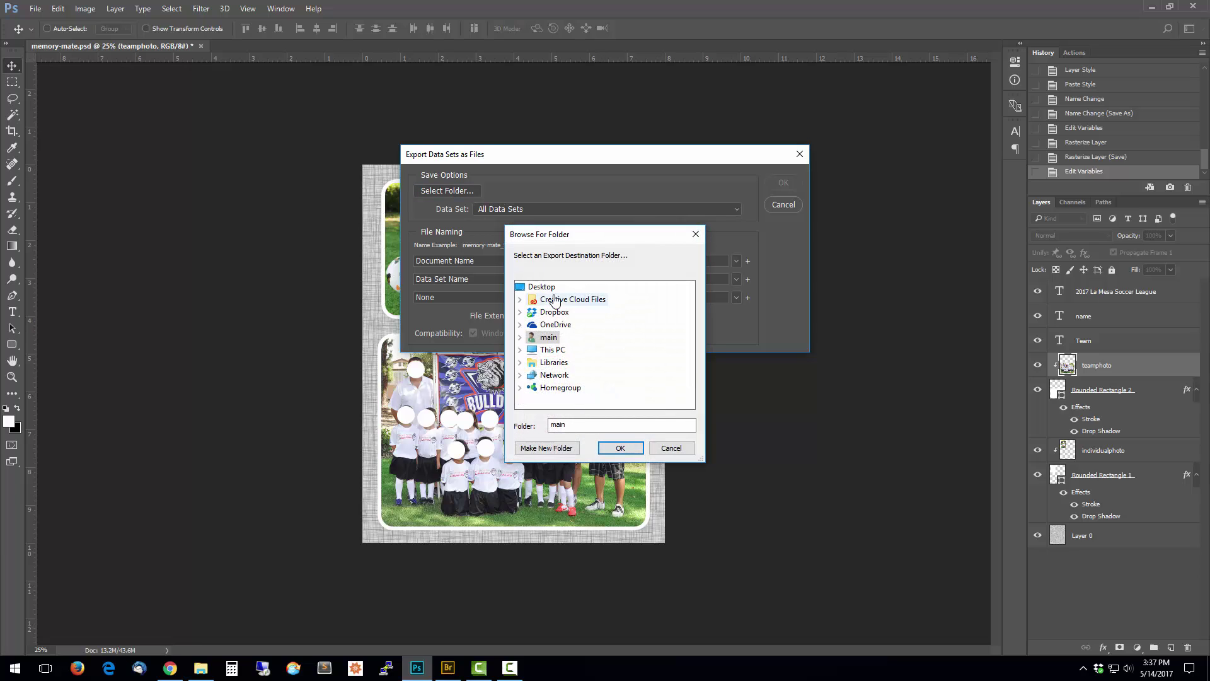
pyautogui.doubleClick(552, 349)
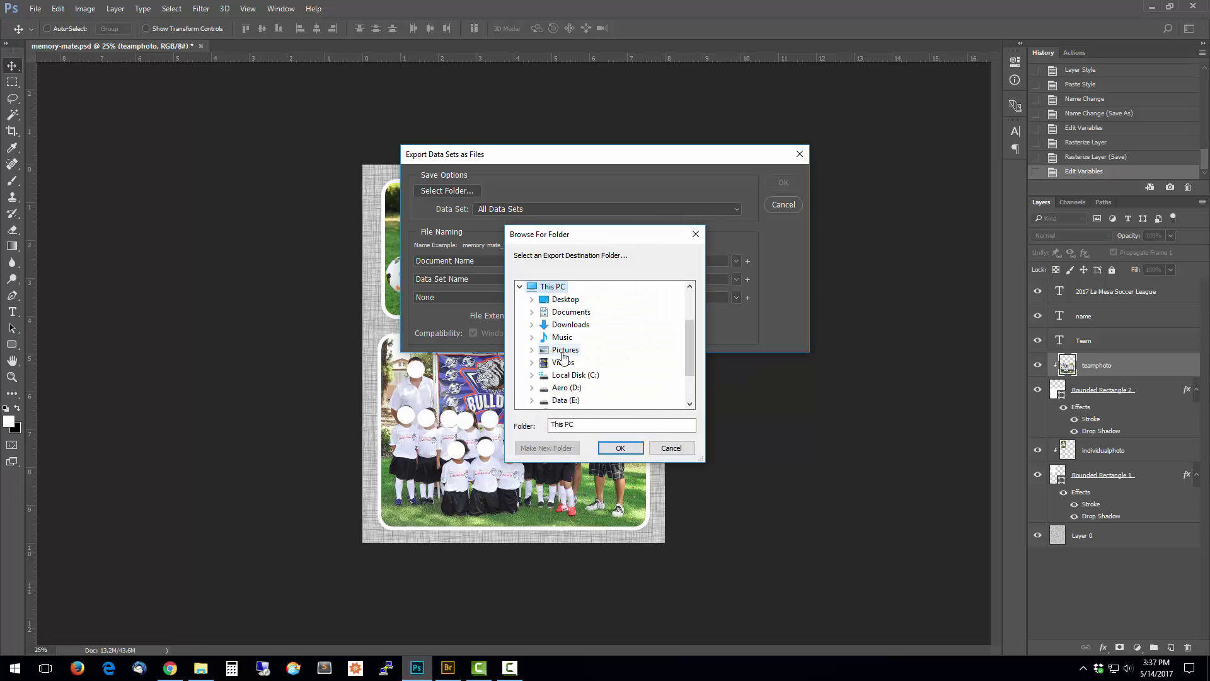
pyautogui.doubleClick(574, 401)
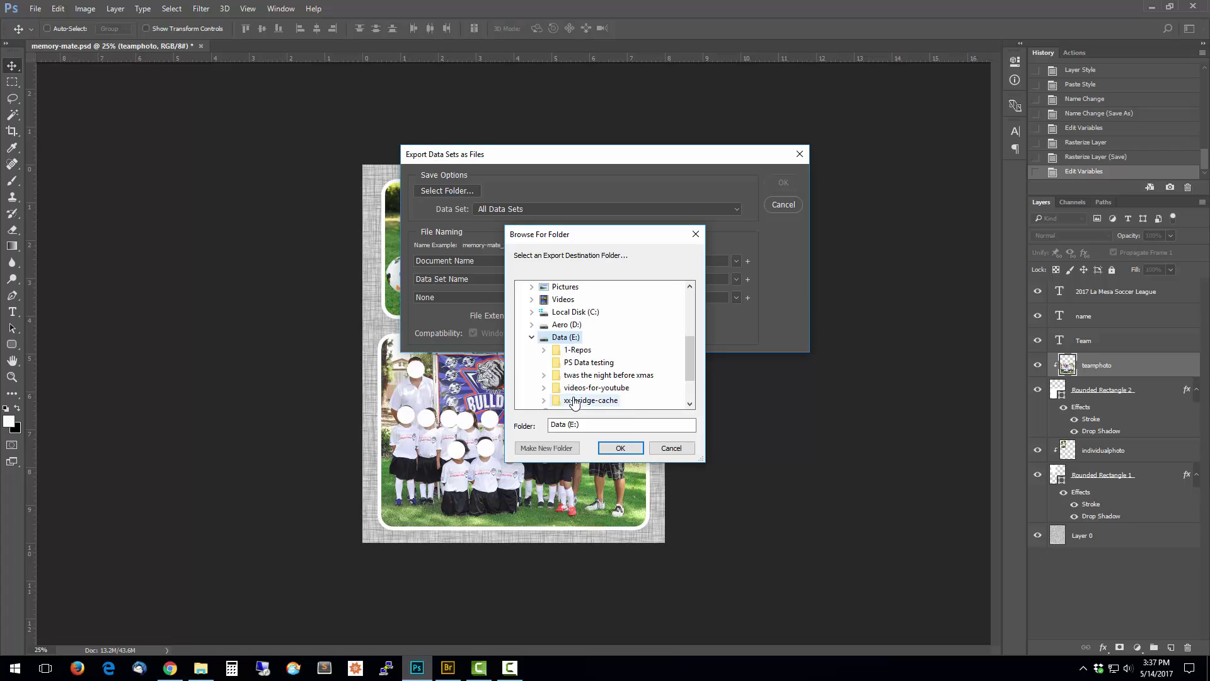
pyautogui.click(596, 366)
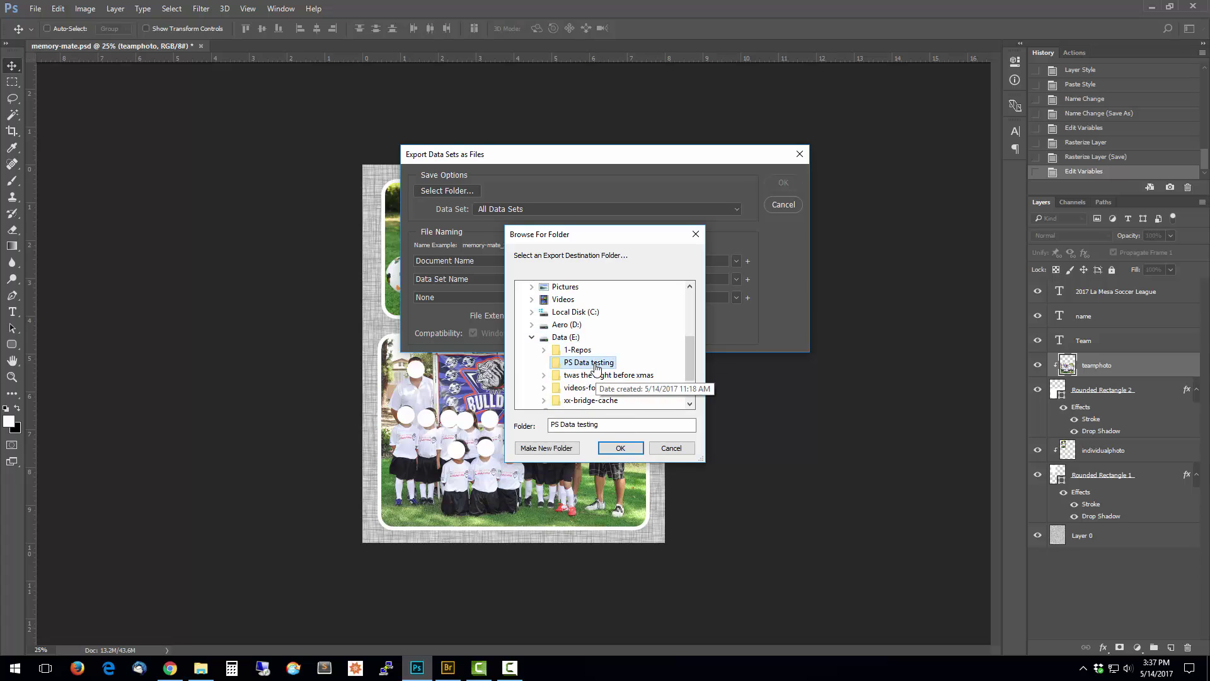
pyautogui.click(567, 448)
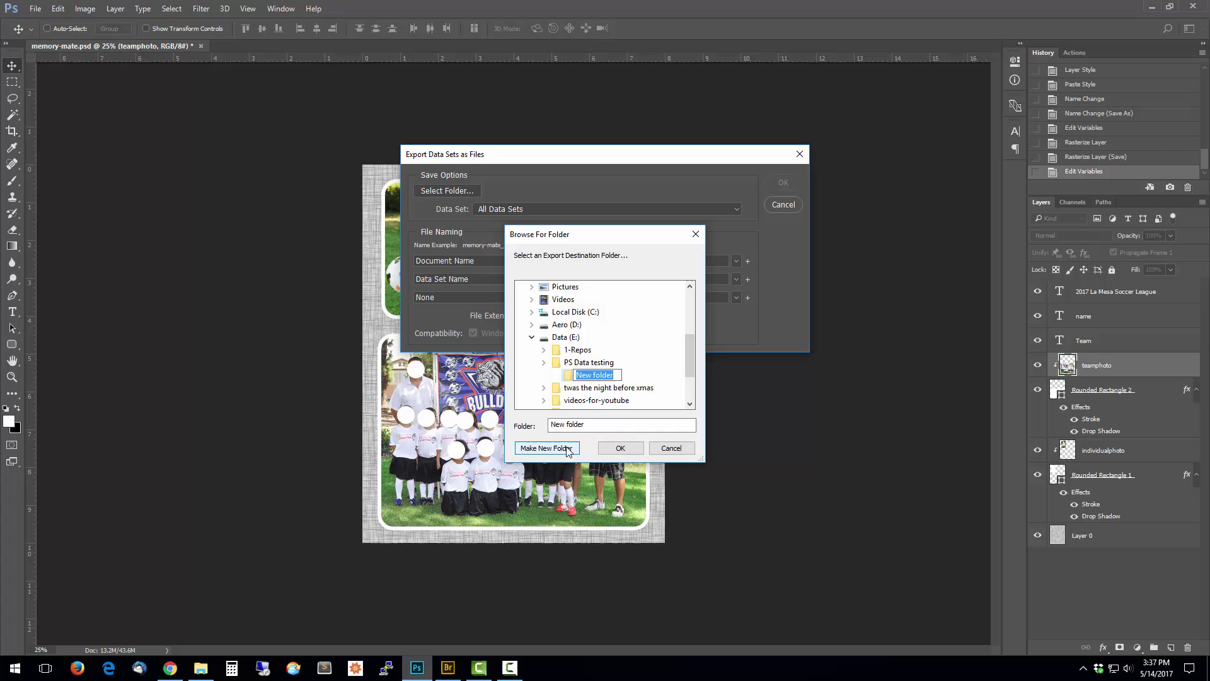
pyautogui.write('memorymates')
pyautogui.press('Return')
pyautogui.click(614, 448)
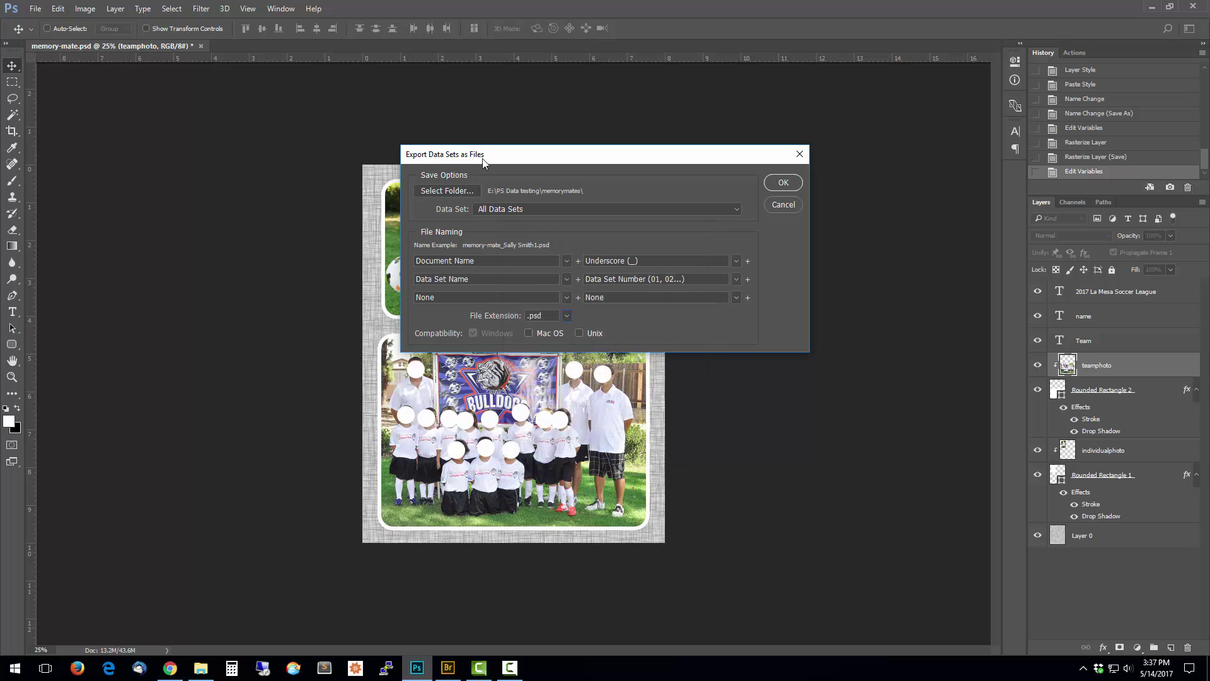
# Export all data sets, then open the memorymates folder in Adobe Bridge
pyautogui.click(781, 183)
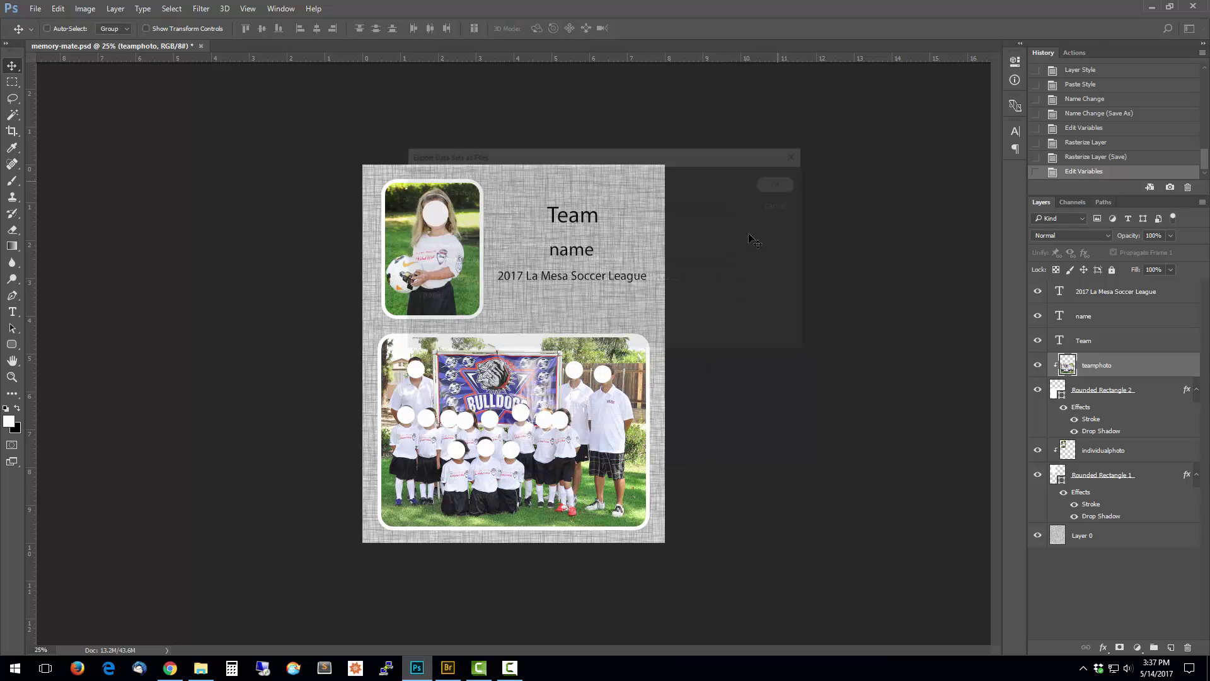
pyautogui.click(447, 668)
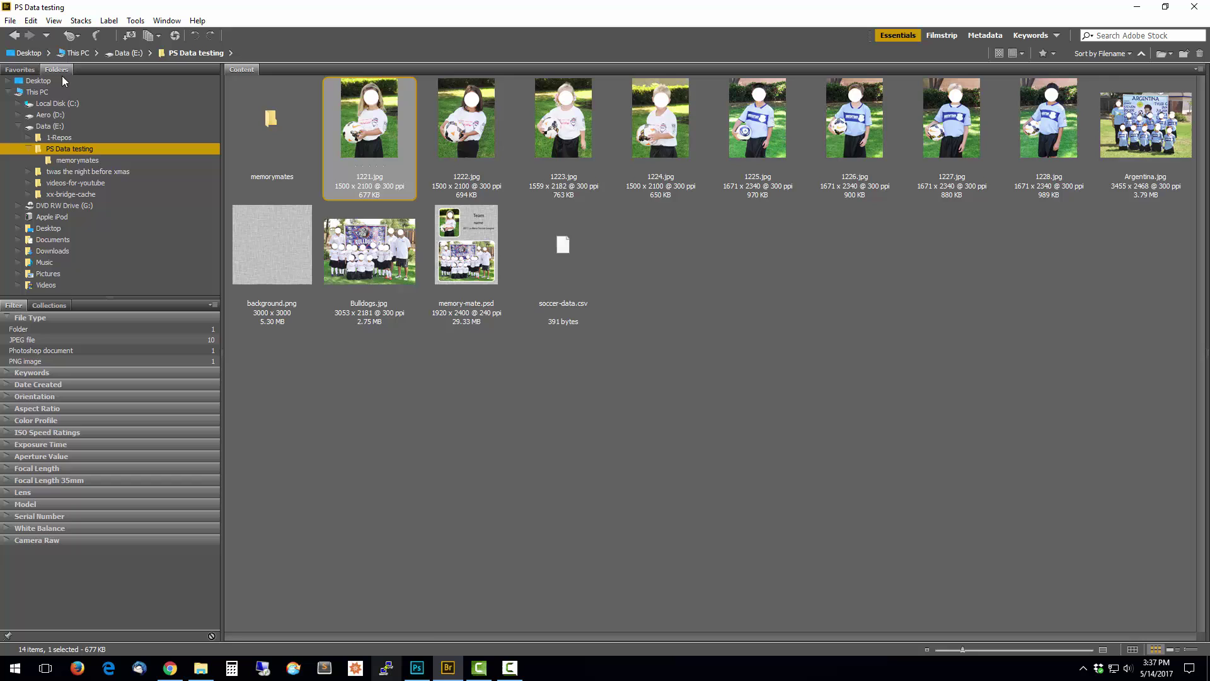
pyautogui.click(81, 161)
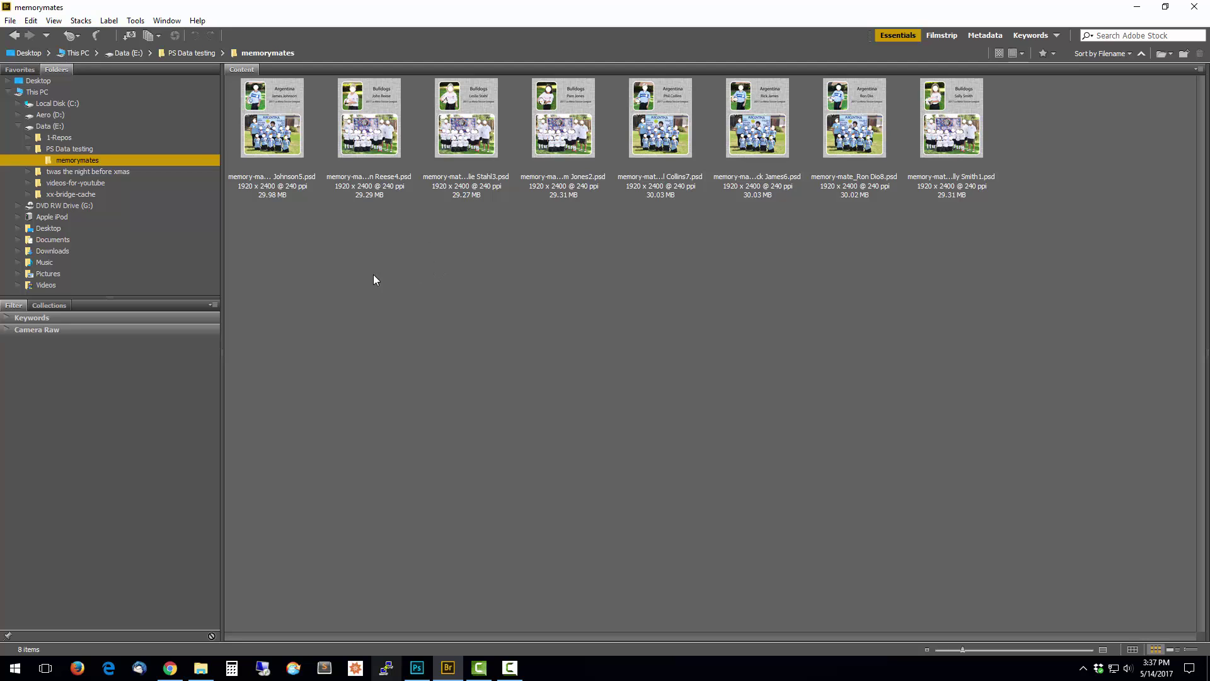
pyautogui.click(55, 150)
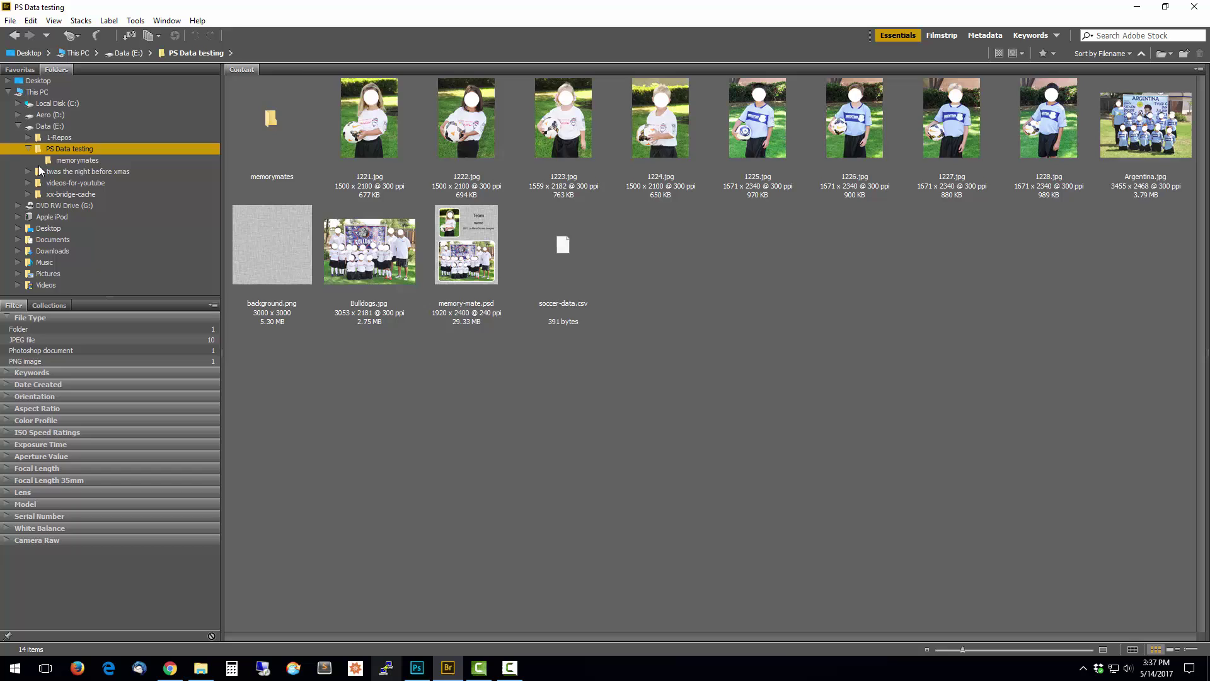
pyautogui.click(76, 161)
# Enlarge the thumbnails to check each memory-mate, shrink them back, and select all eight PSDs
pyautogui.click(1036, 649)
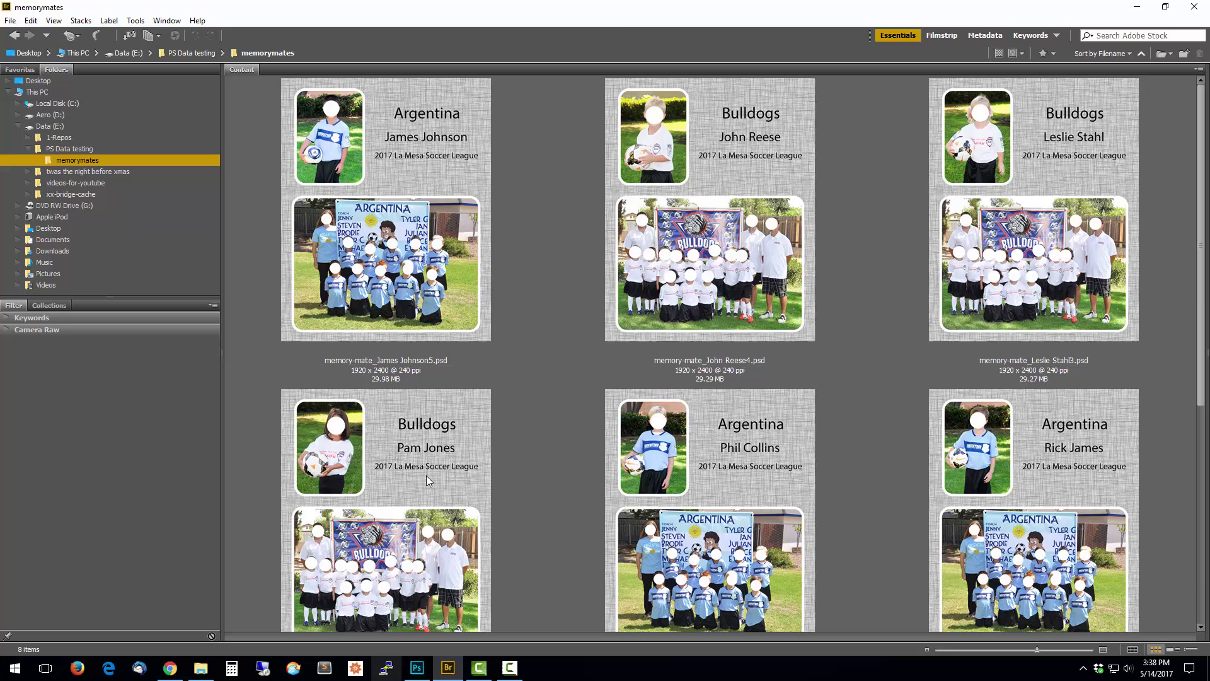
pyautogui.scroll(-5, 426, 472)
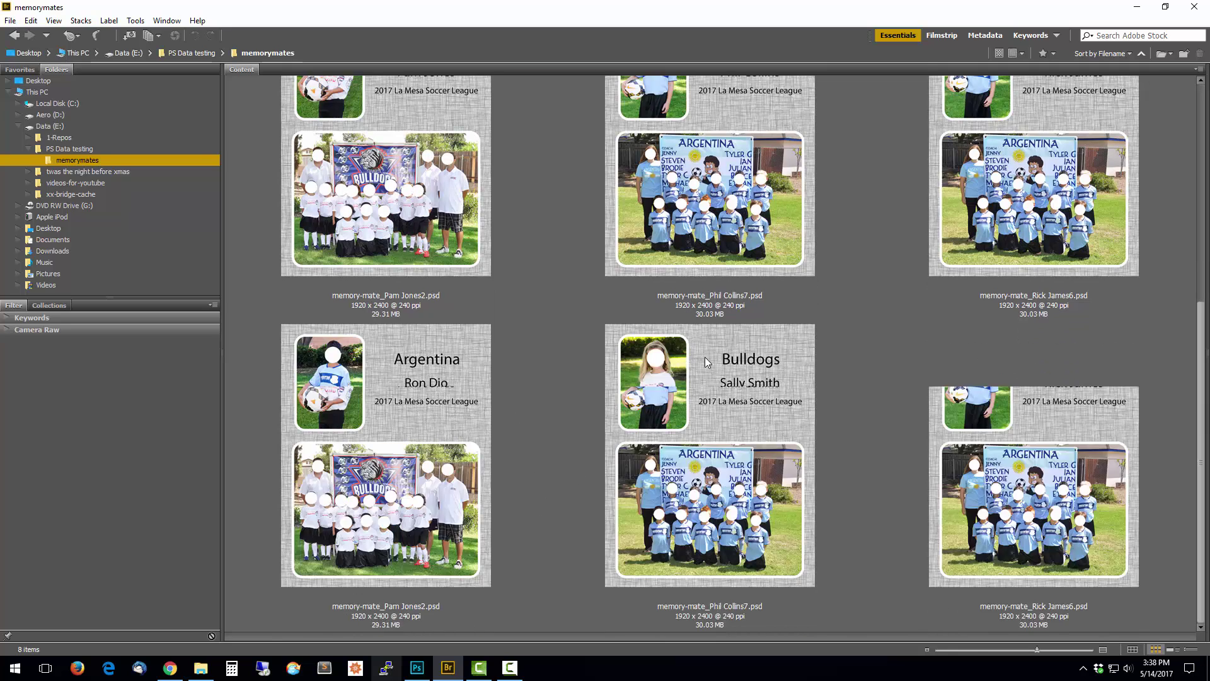
pyautogui.scroll(5, 704, 357)
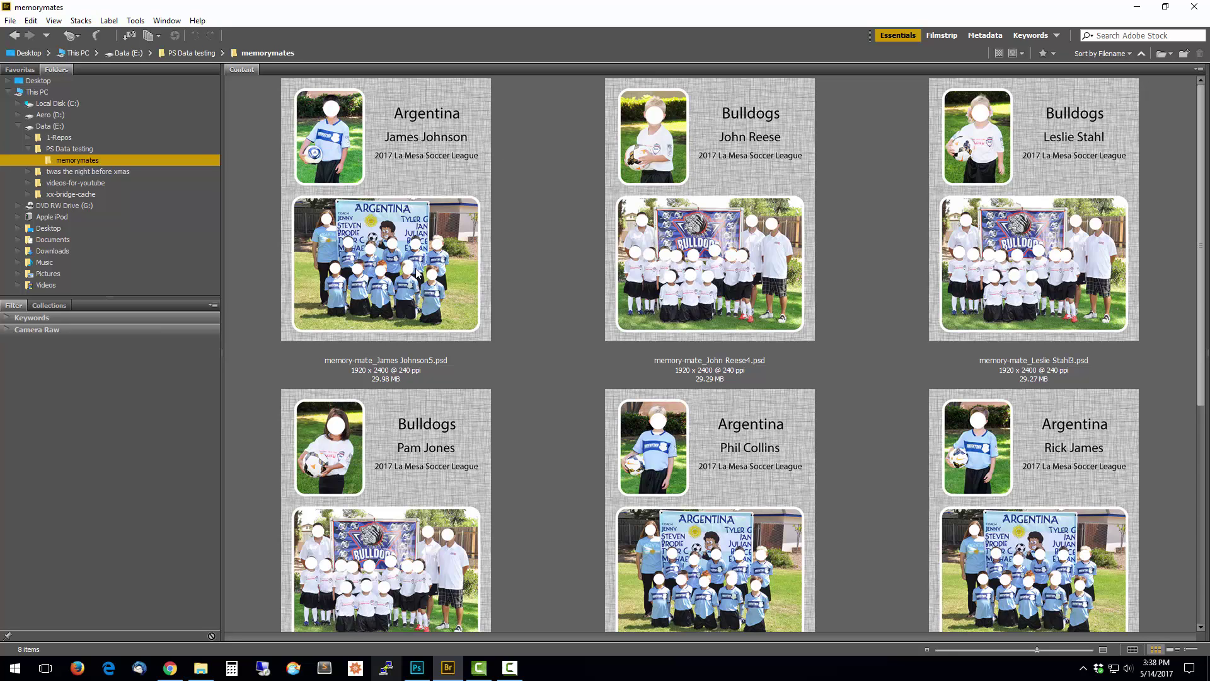
pyautogui.scroll(-5, 494, 285)
pyautogui.moveTo(978, 646); pyautogui.dragTo(967, 648)
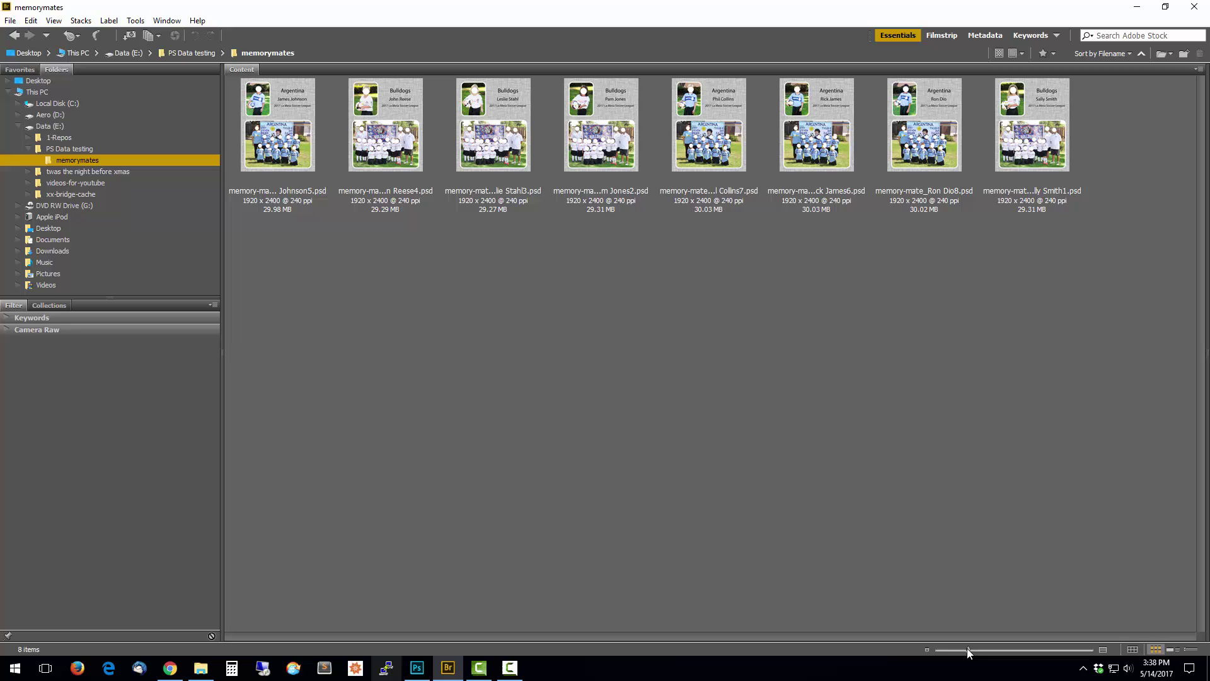
pyautogui.moveTo(1109, 111); pyautogui.dragTo(283, 133)
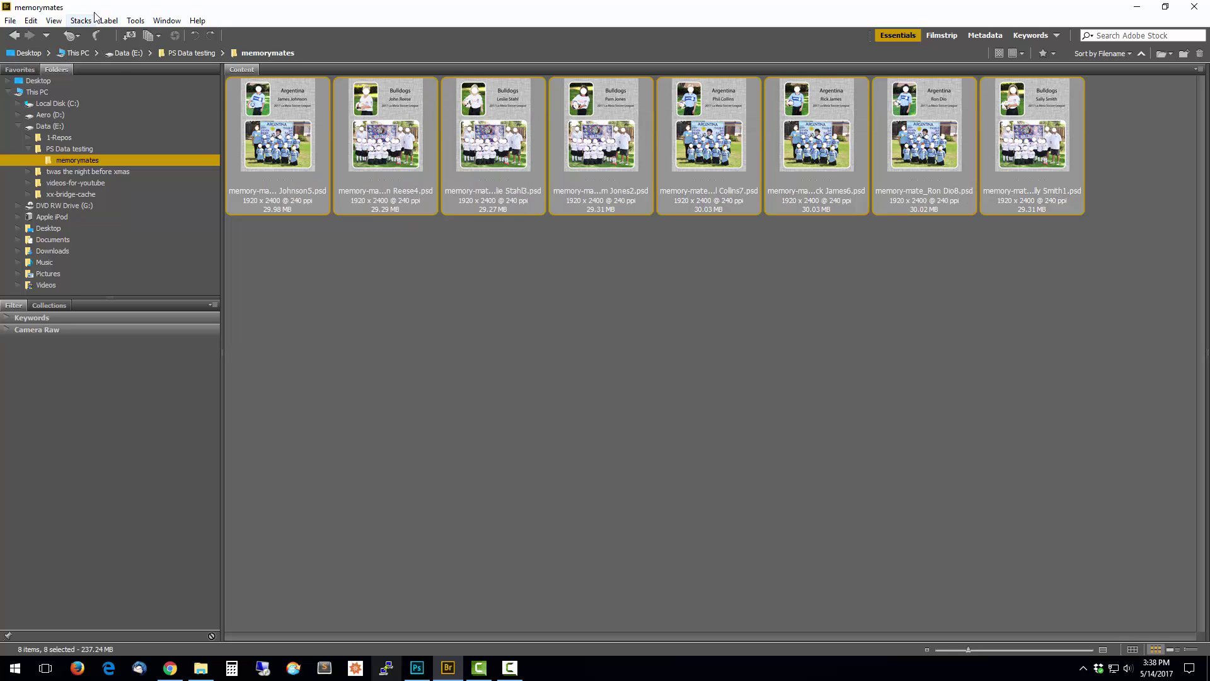
pyautogui.click(134, 21)
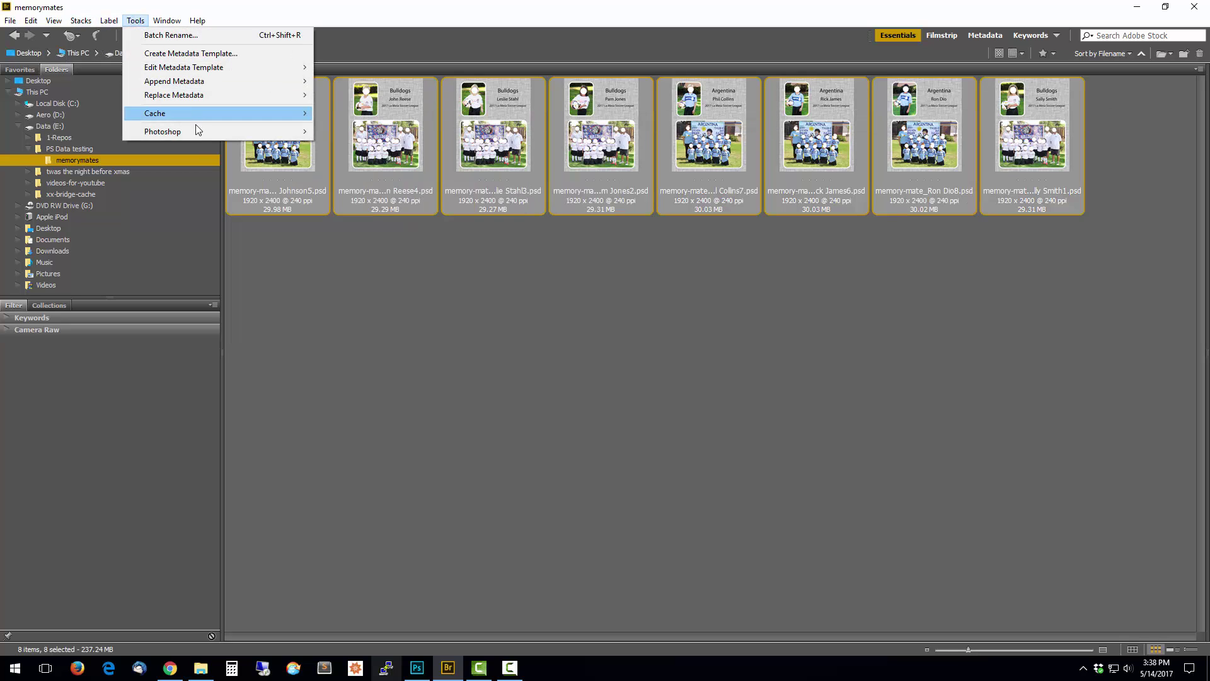
# Run the Image Processor to save JPEGs at quality 10 with Resize to Fit off
pyautogui.moveTo(199, 133)
pyautogui.click(393, 159)
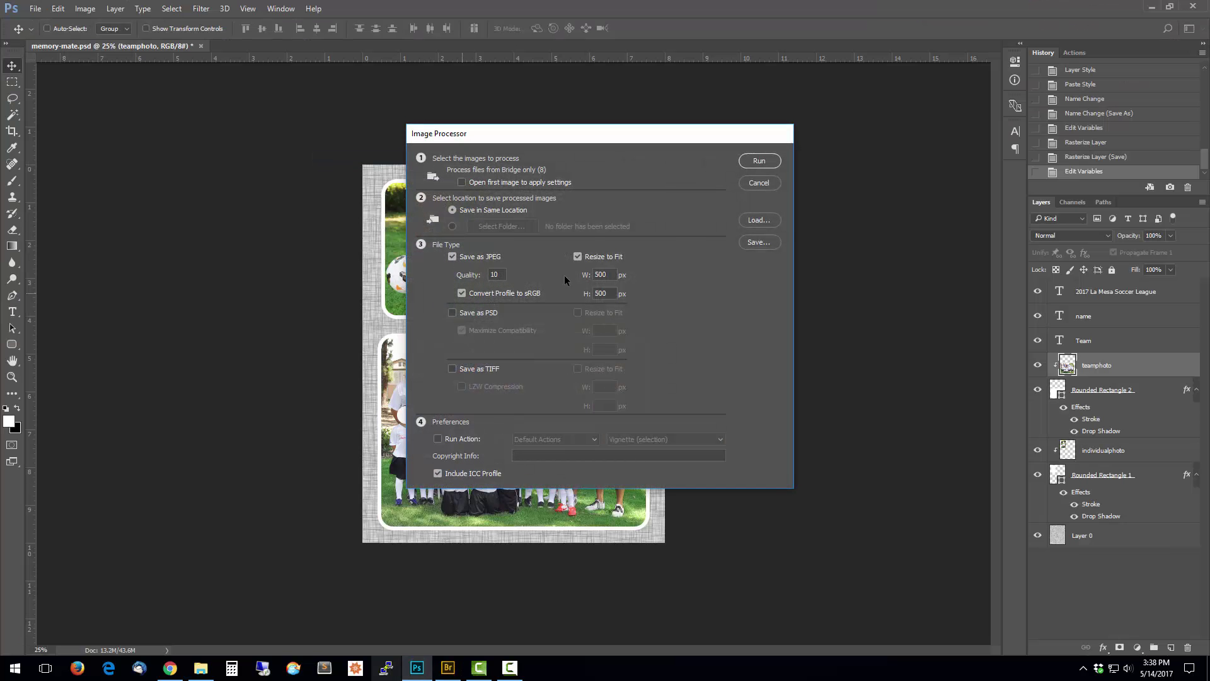
pyautogui.click(489, 276)
pyautogui.click(577, 256)
pyautogui.click(757, 161)
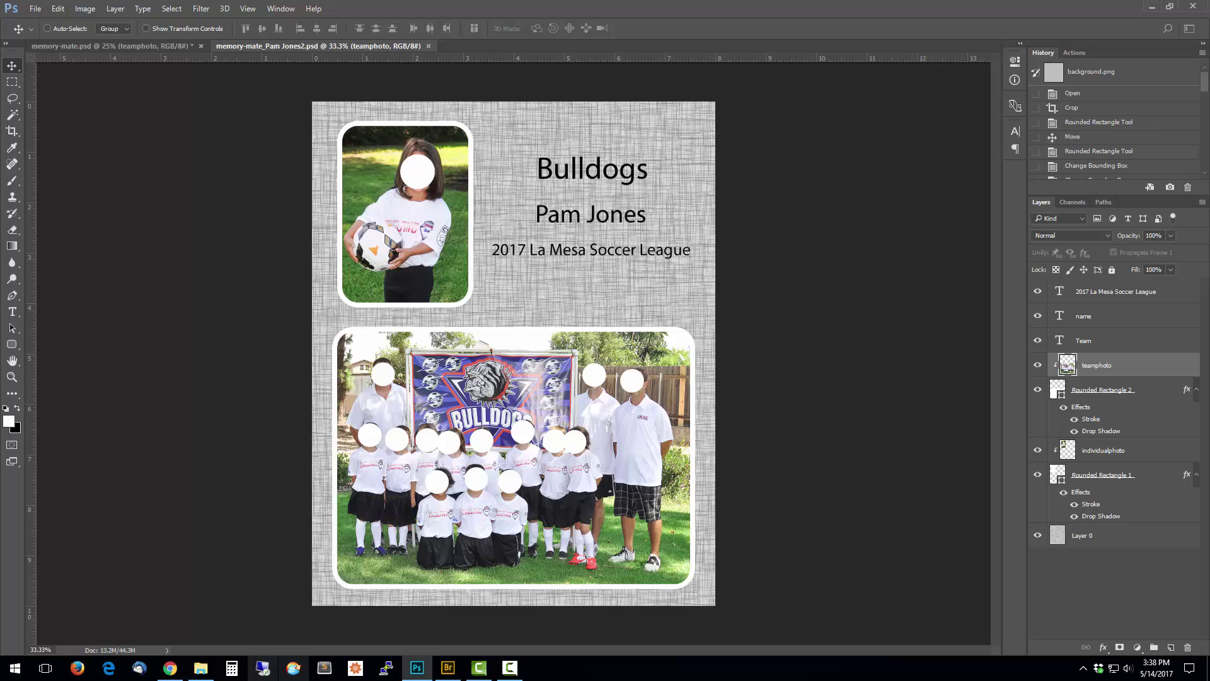
# Open the JPEG subfolder inside memorymates in Adobe Bridge
pyautogui.click(189, 670)
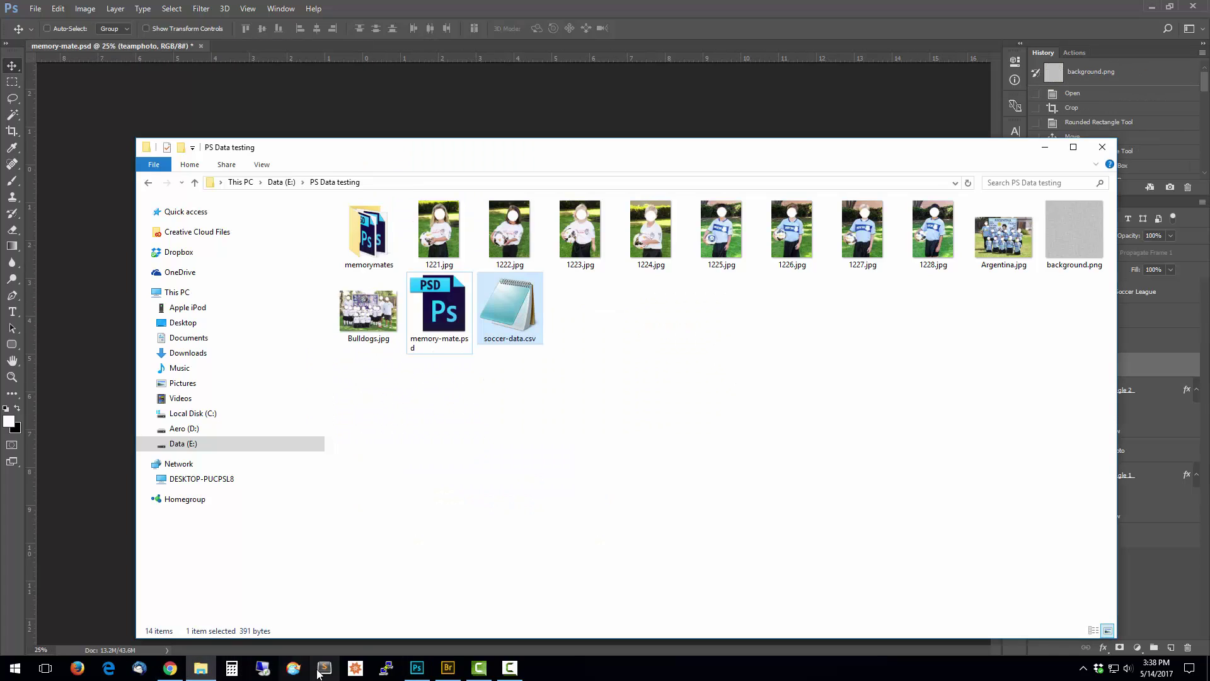
pyautogui.click(448, 669)
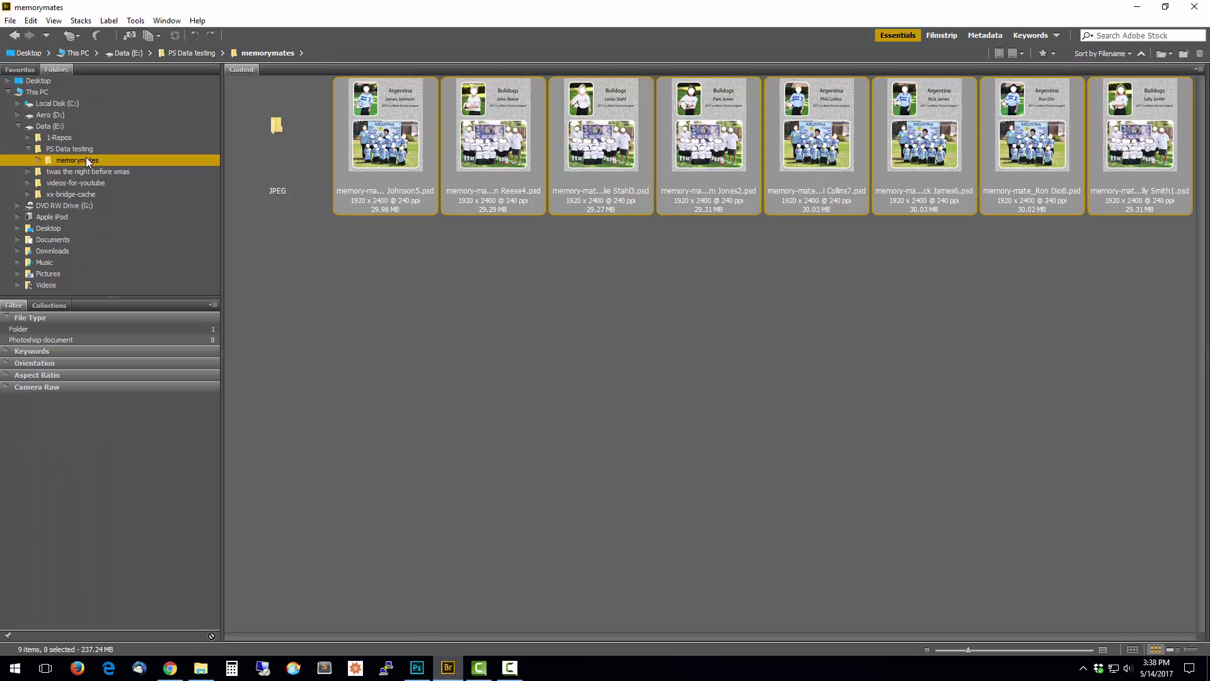
pyautogui.click(38, 162)
pyautogui.click(74, 171)
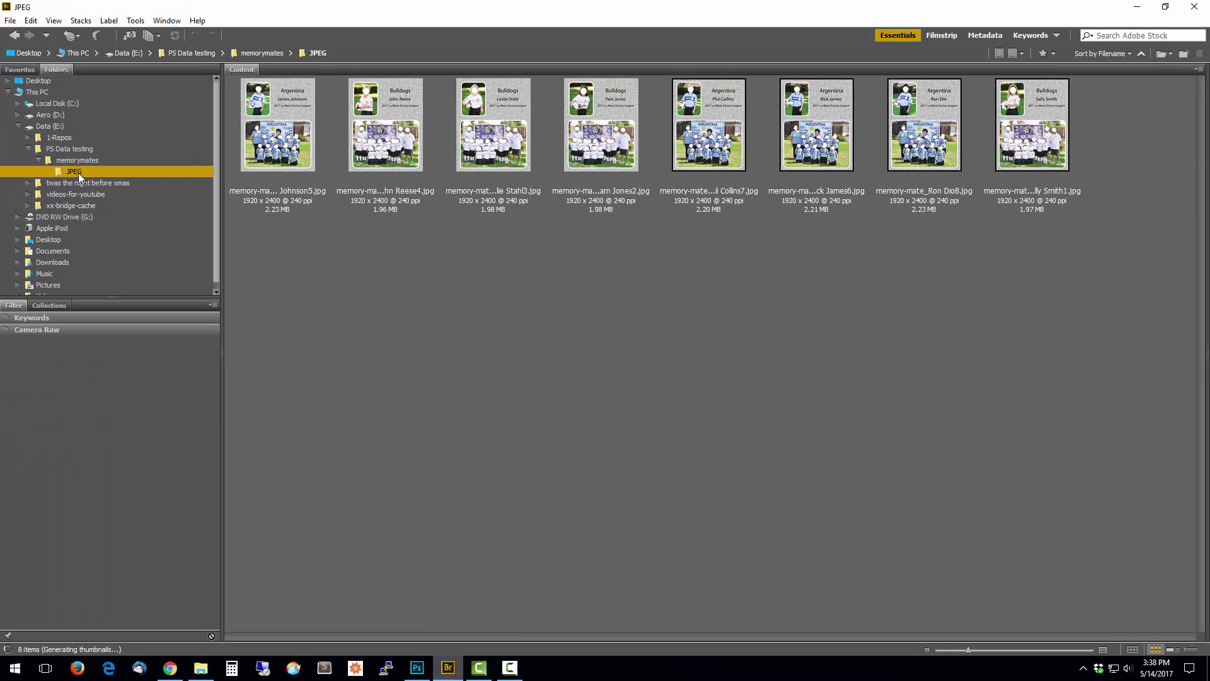
# Inspect the first three converted memory-mate JPGs, then bring the Photoshop template back
pyautogui.click(299, 133)
pyautogui.click(412, 140)
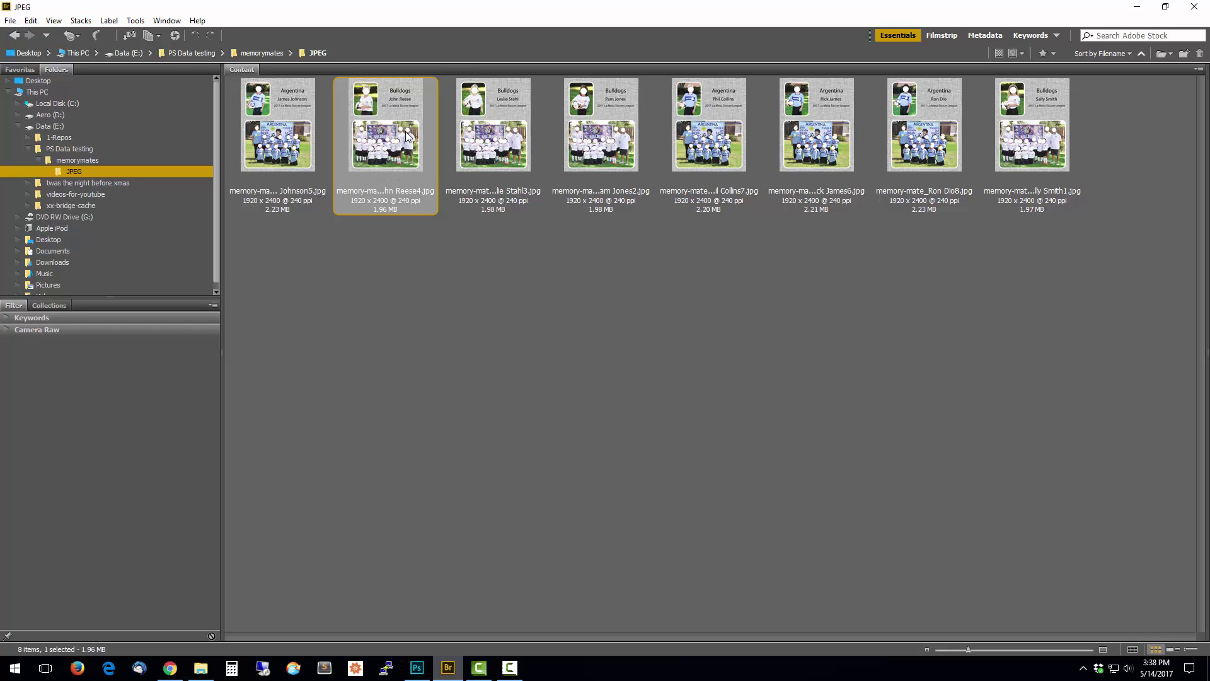
pyautogui.click(512, 135)
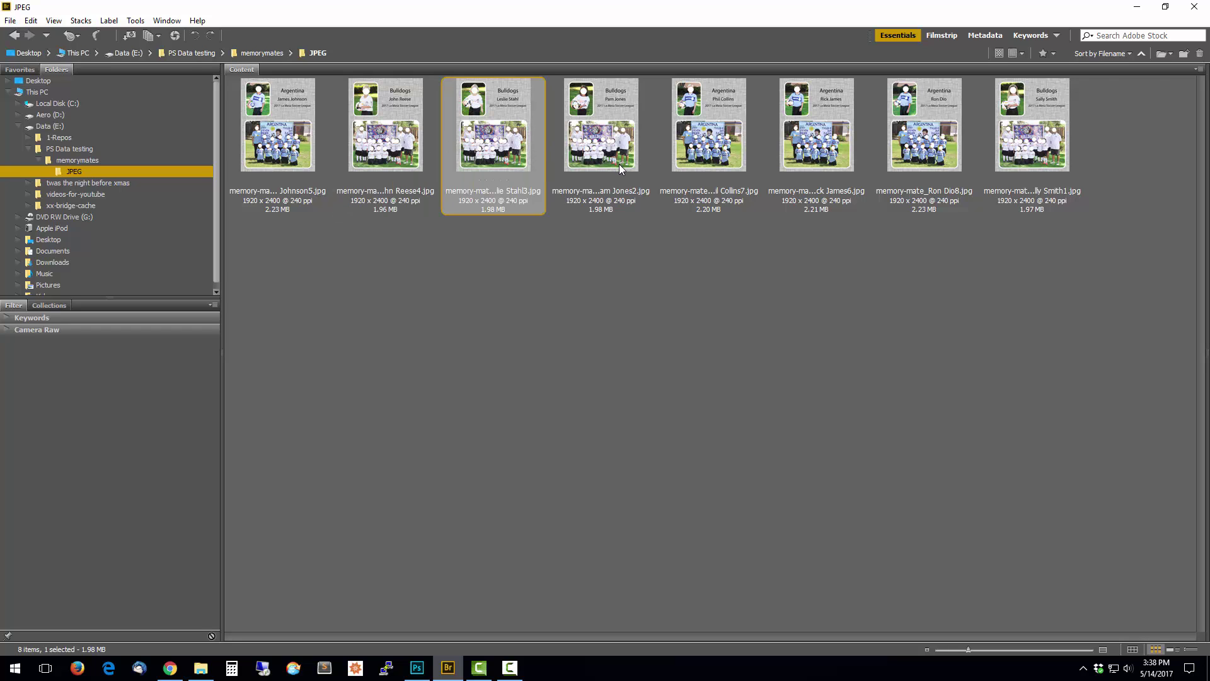
pyautogui.click(417, 667)
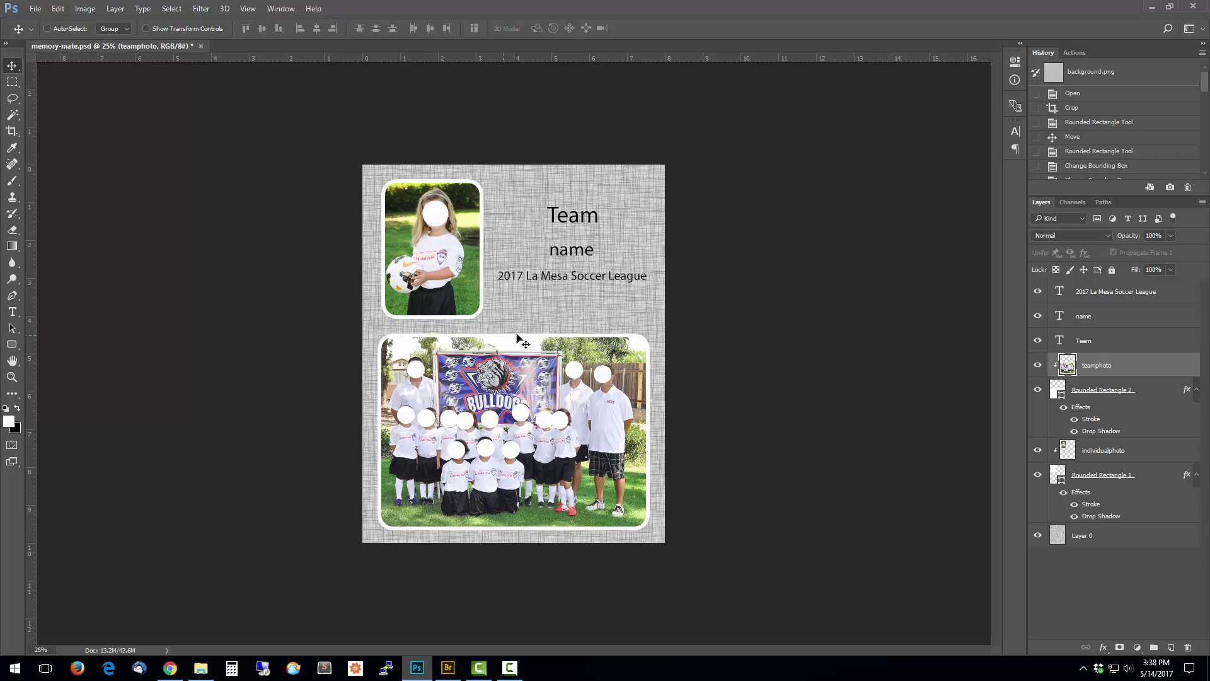